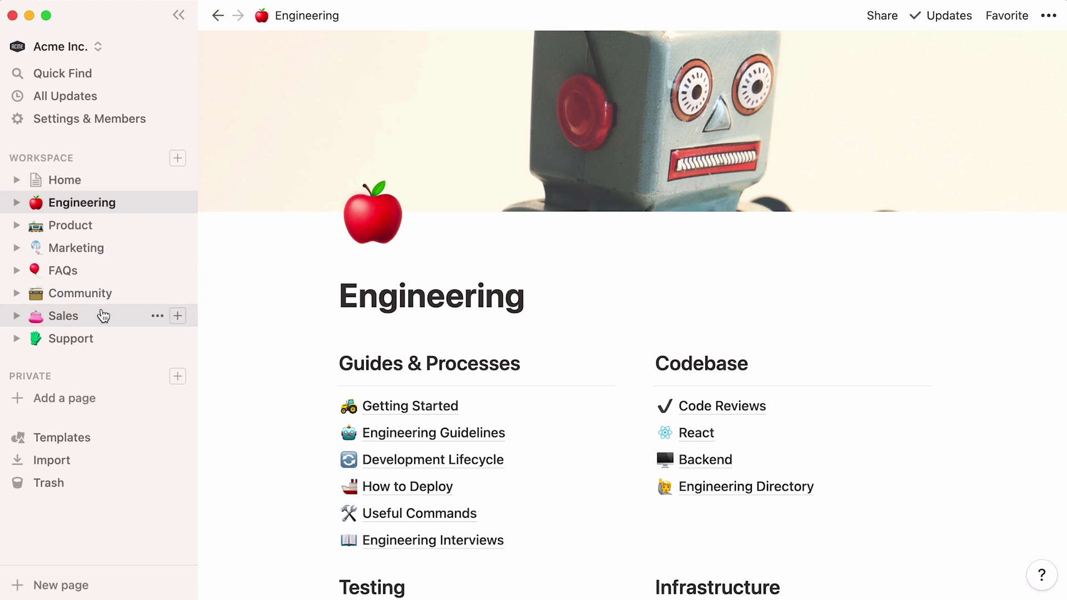
Go to the Sales page and bring up the icon choices for the Support page.
{"action": "left_click", "coordinate": [103, 316]}
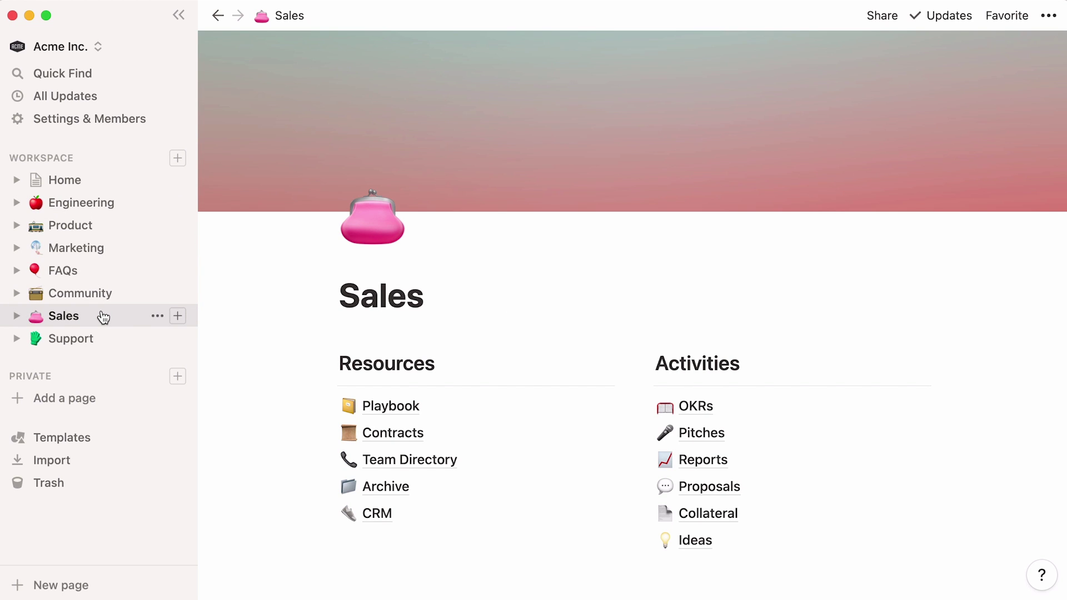
{"action": "left_click", "coordinate": [37, 339]}
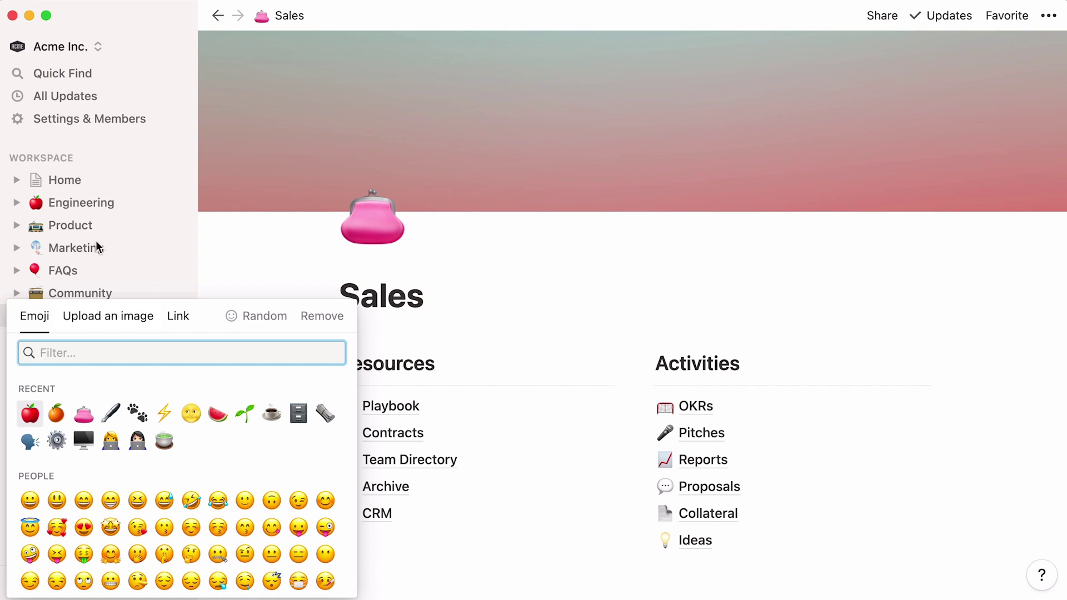
Open Home, collapse the sidebar, and give the page a paw icon, then a coffee cup.
{"action": "left_click", "coordinate": [129, 179]}
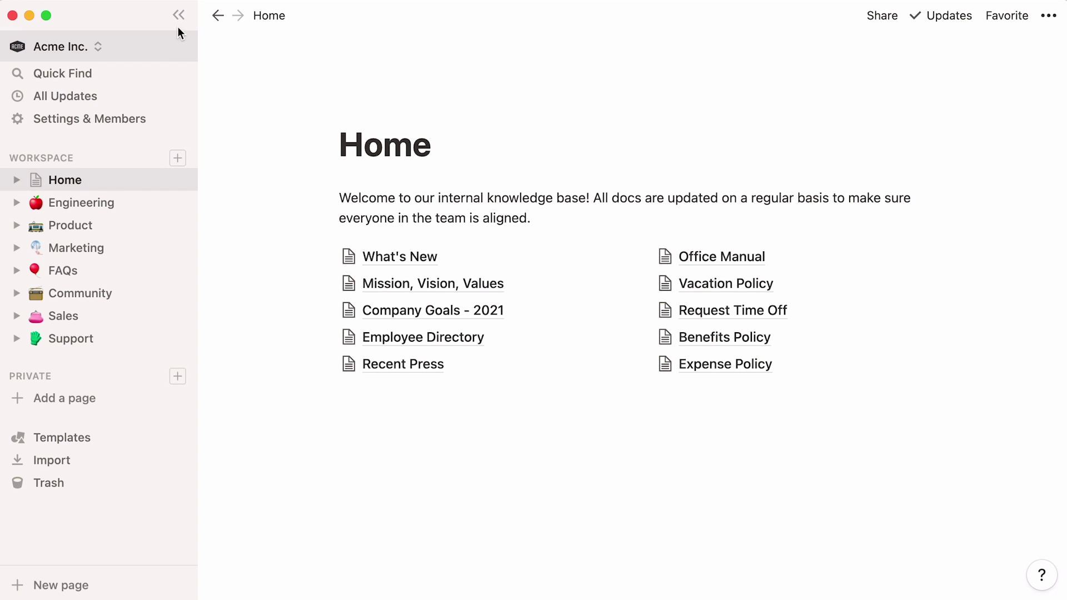
{"action": "left_click", "coordinate": [179, 20]}
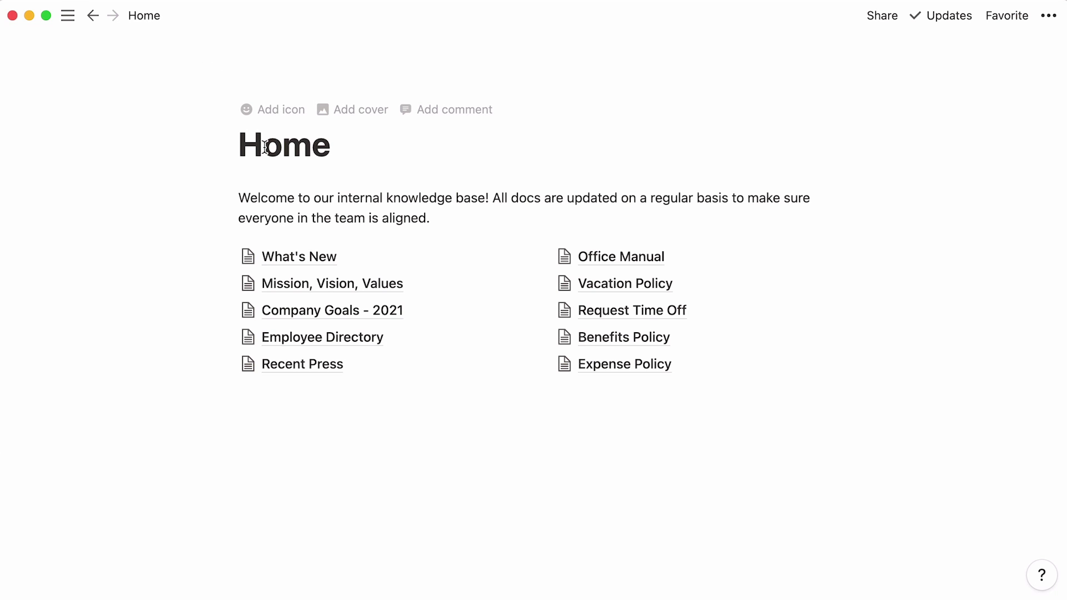
{"action": "left_click", "coordinate": [276, 110]}
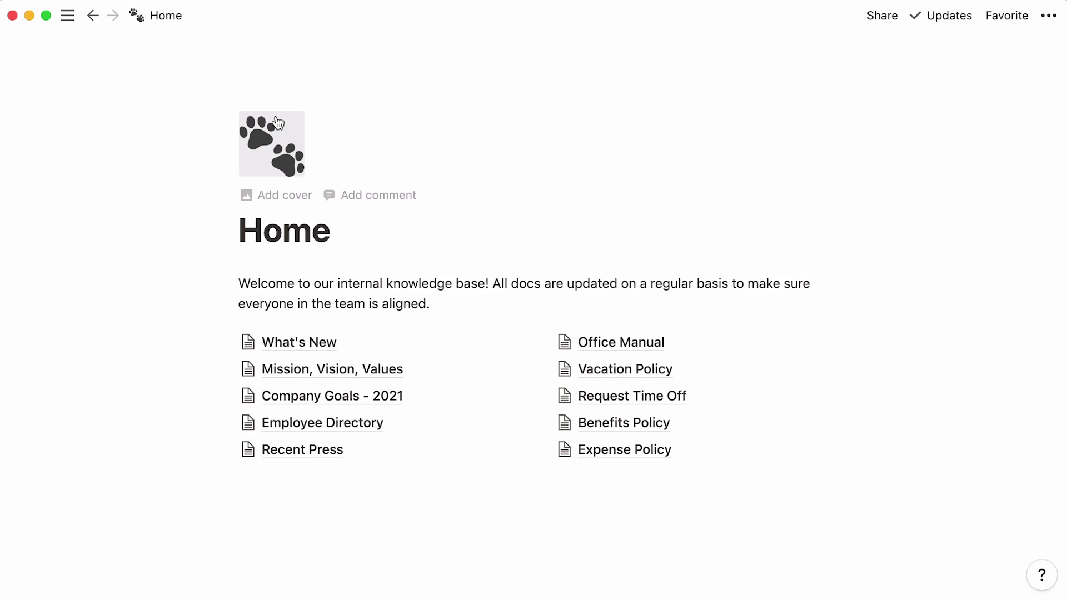
{"action": "left_click", "coordinate": [278, 122]}
{"action": "left_click", "coordinate": [145, 296]}
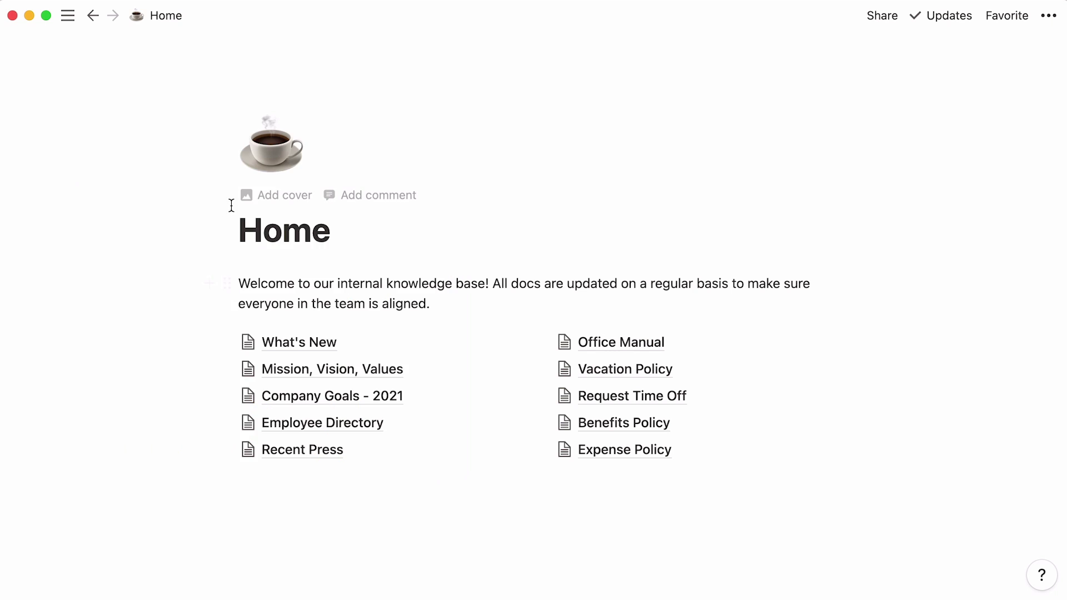
Try the uploaded ACME logo, then a pasted sloth GIF link, as the Home page icon.
{"action": "left_click", "coordinate": [267, 167]}
{"action": "left_click", "coordinate": [217, 203]}
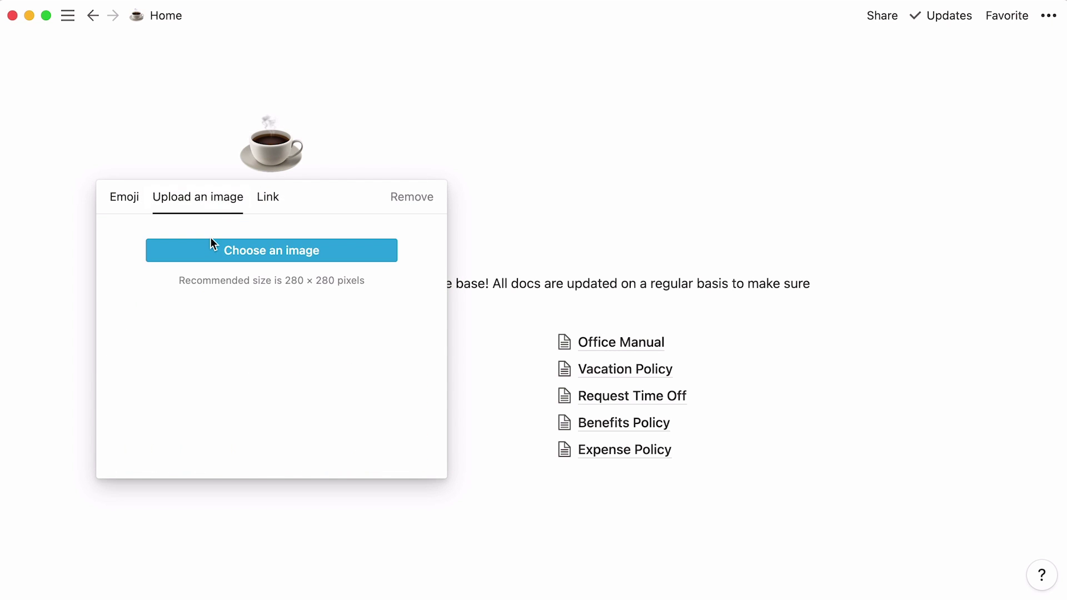
{"action": "left_click", "coordinate": [211, 246]}
{"action": "double_click", "coordinate": [356, 185]}
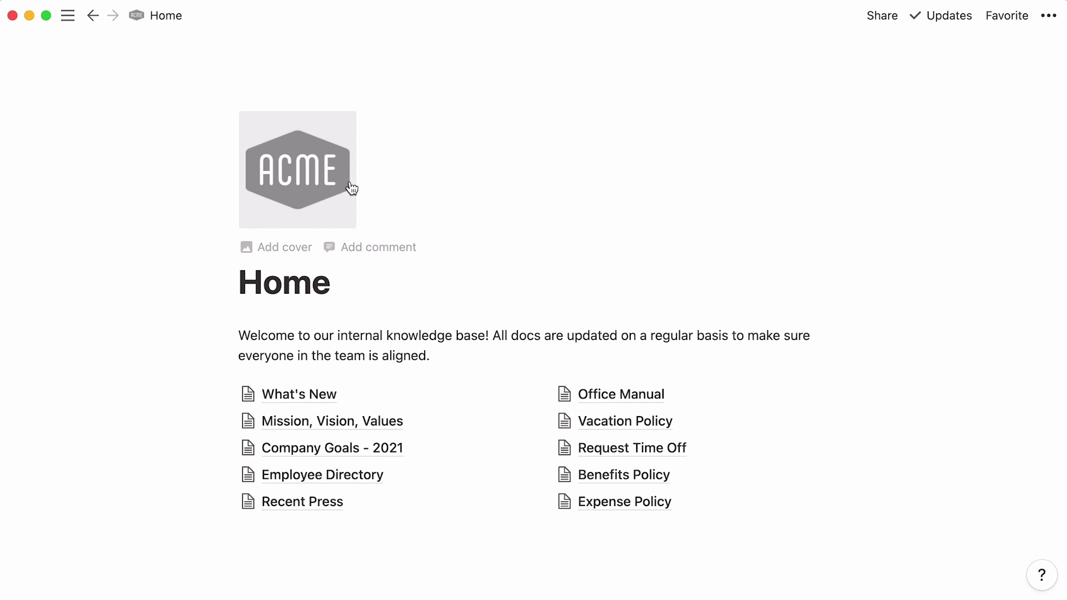
{"action": "left_click", "coordinate": [351, 188]}
{"action": "left_click", "coordinate": [296, 254]}
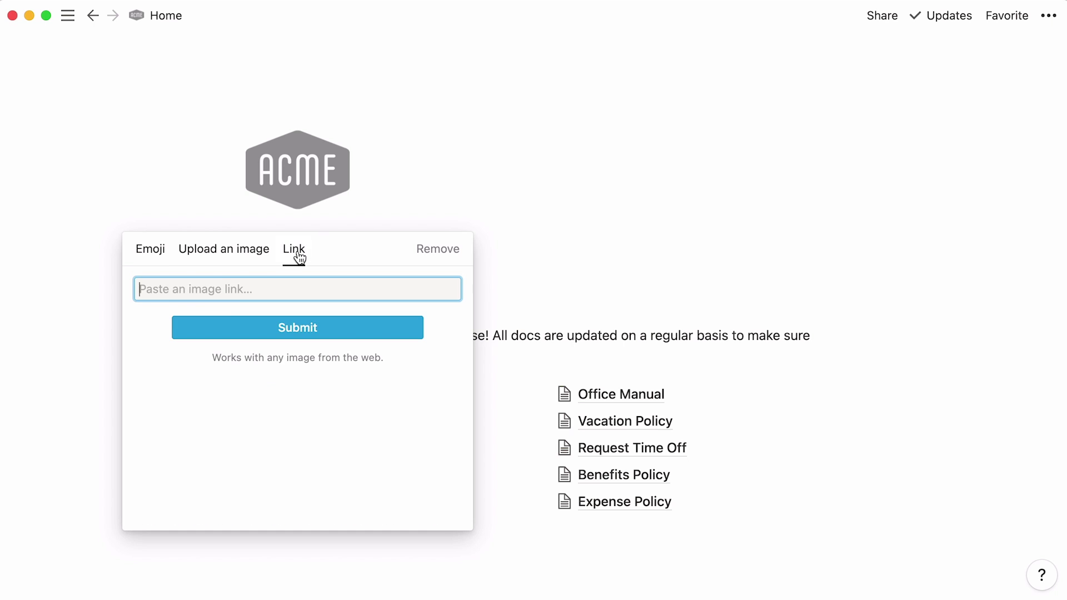
{"action": "type", "text": "https://media.giphy.com/media/5xtkMJ4veKlDS/giphy.gif"}
{"action": "left_click", "coordinate": [221, 330]}
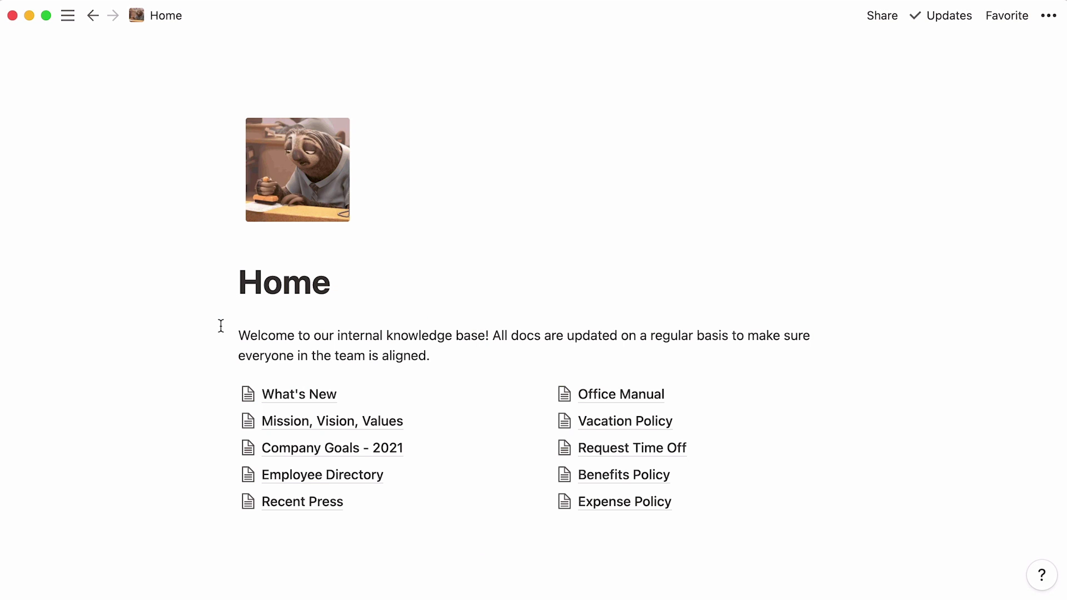
{"action": "left_click", "coordinate": [288, 198]}
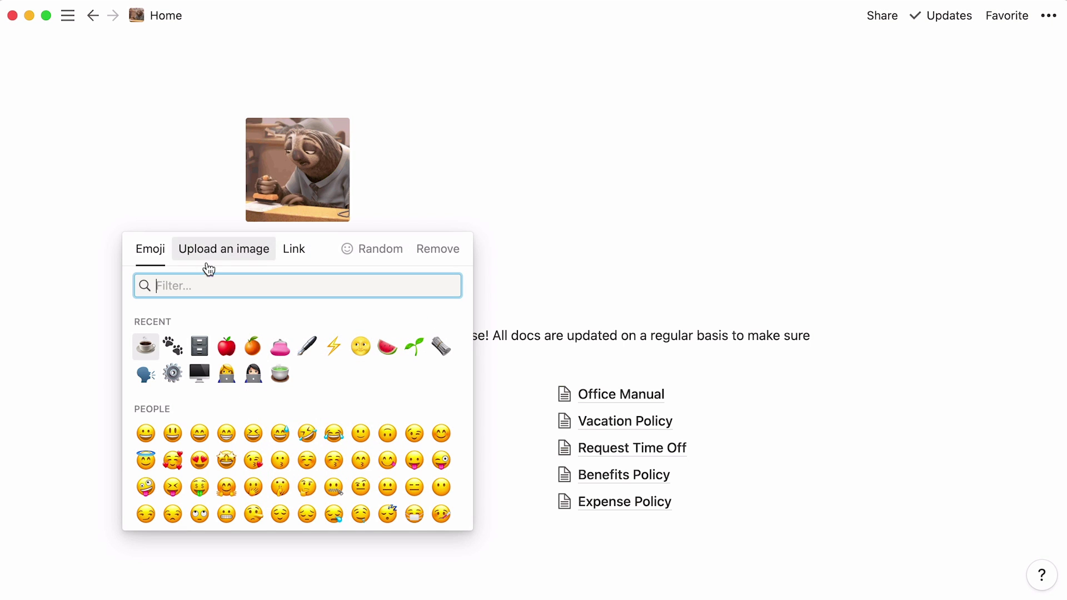
Restore the coffee cup icon, add a cover to Home, and browse the cover gallery.
{"action": "left_click", "coordinate": [145, 347]}
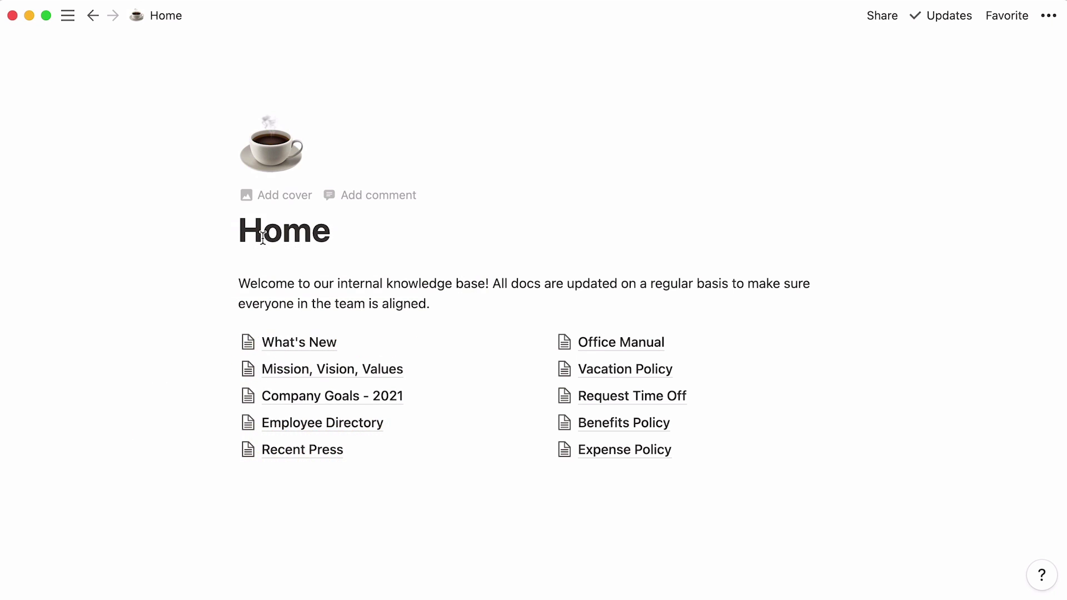
{"action": "left_click", "coordinate": [271, 204]}
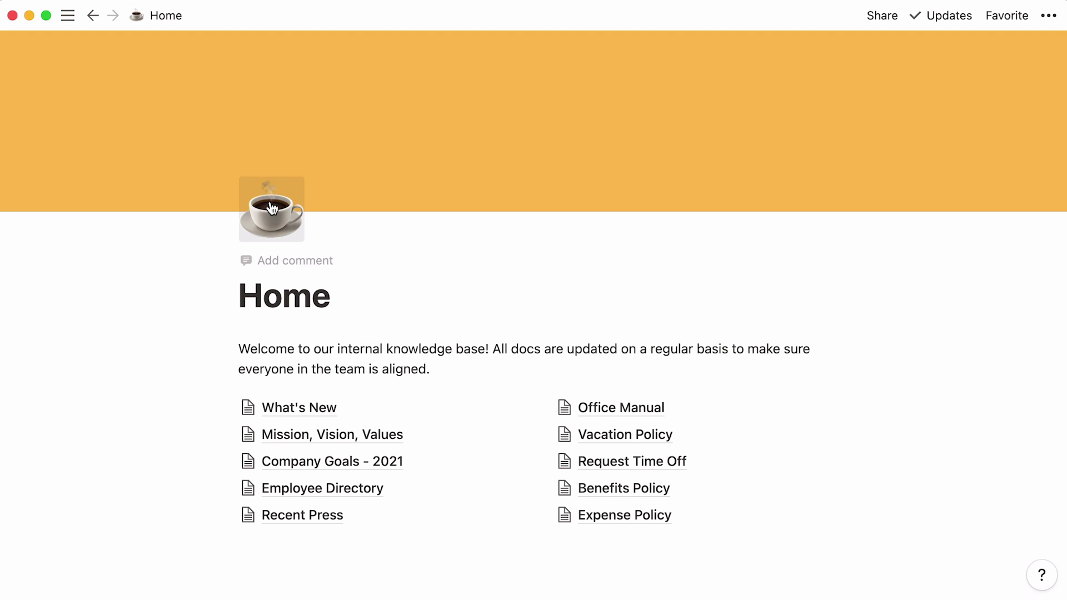
{"action": "mouse_move", "coordinate": [726, 138]}
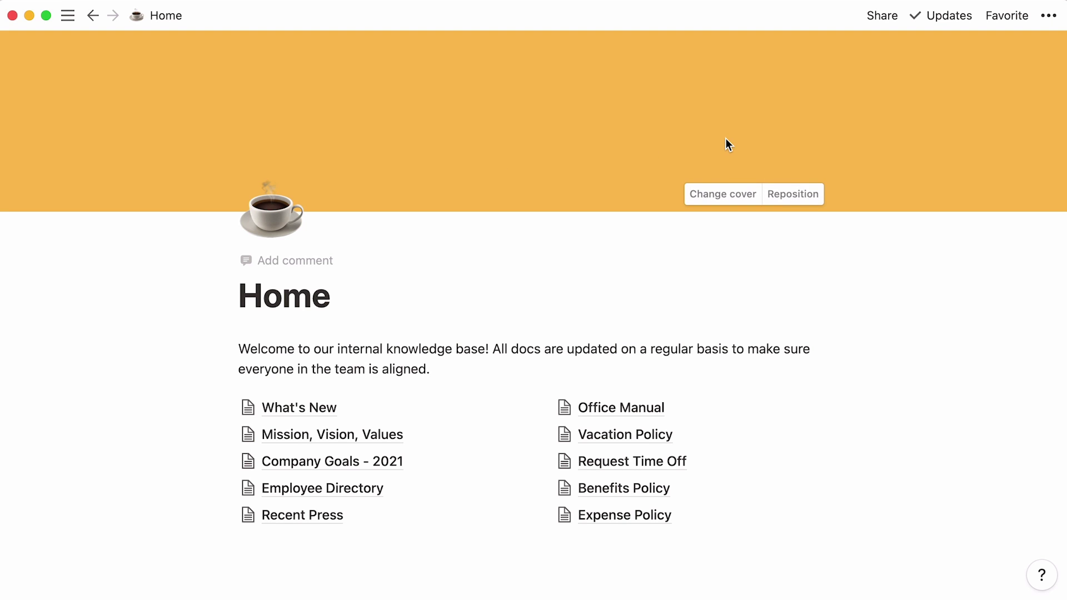
{"action": "left_click", "coordinate": [710, 196]}
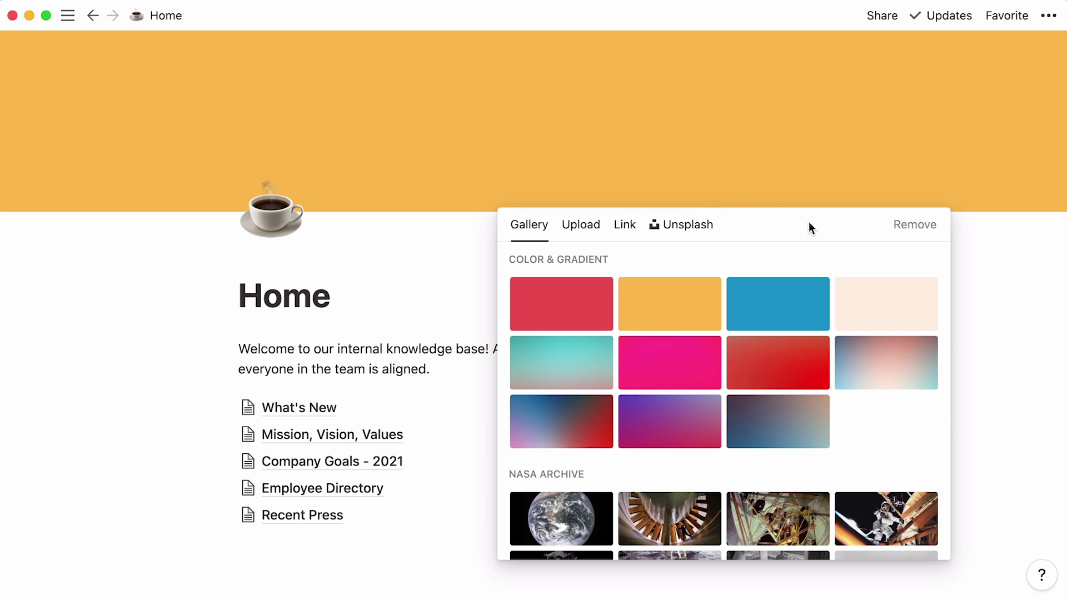
{"action": "scroll", "coordinate": [940, 257], "scroll_direction": "down", "scroll_amount": 5}
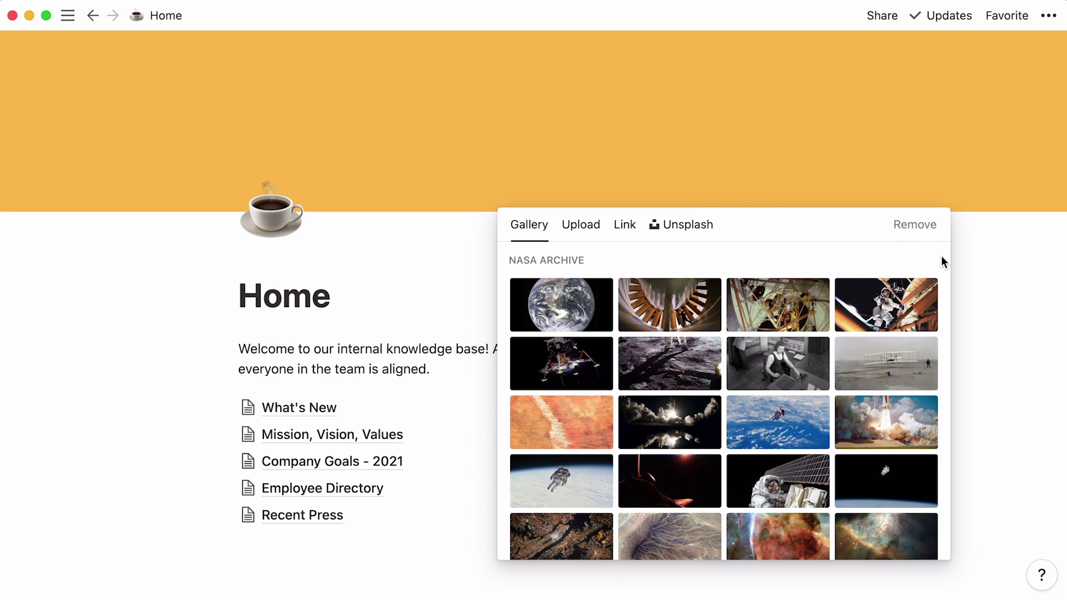
{"action": "scroll", "coordinate": [942, 256], "scroll_direction": "down", "scroll_amount": 10}
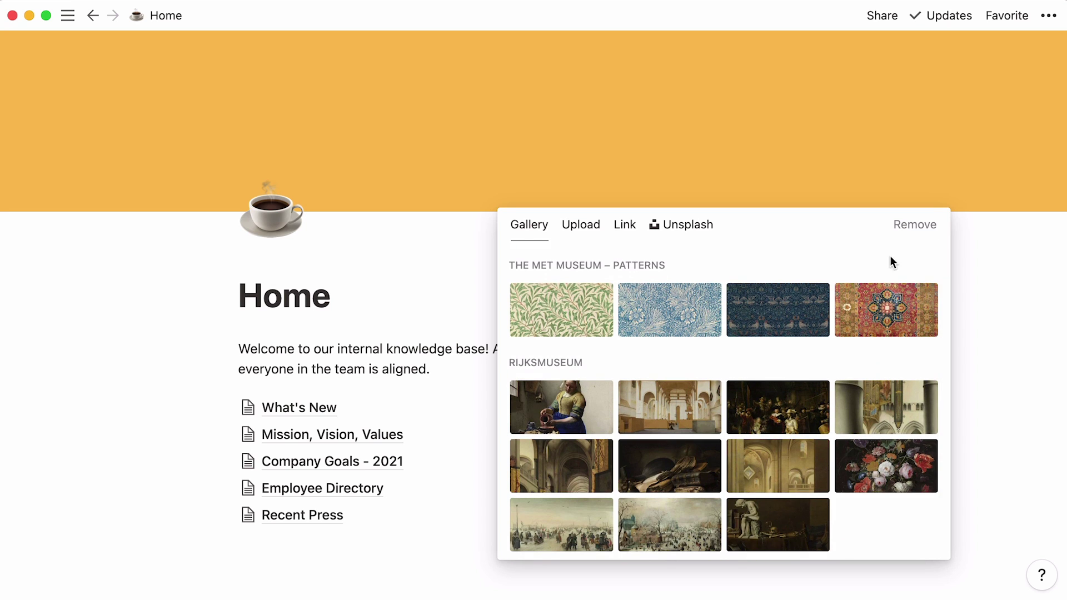
Search Unsplash for 'illustration' and set the vintage street illustration as the cover.
{"action": "left_click", "coordinate": [588, 236]}
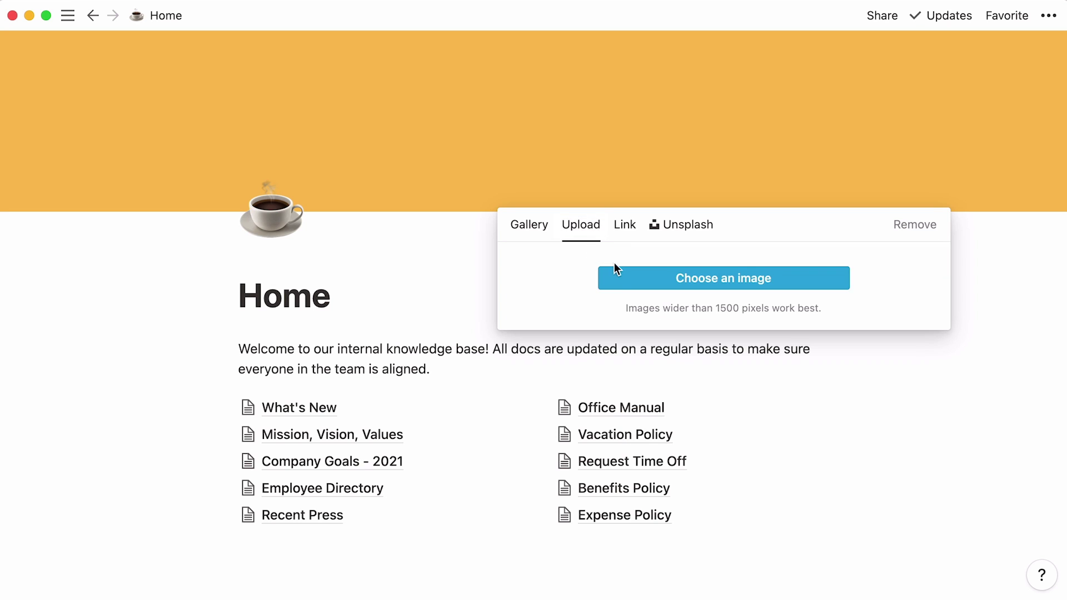
{"action": "left_click", "coordinate": [627, 232]}
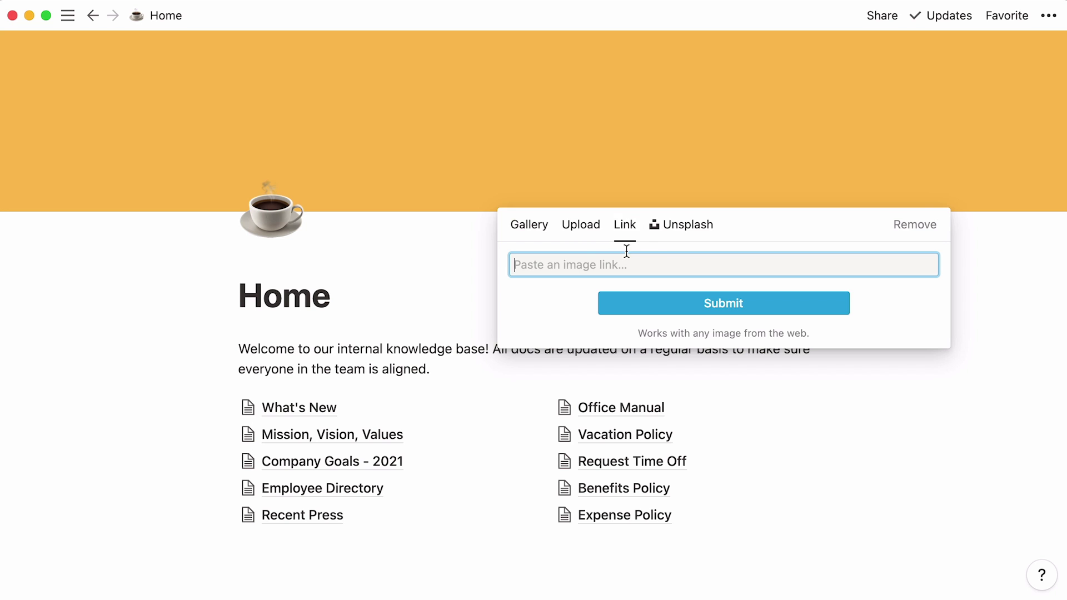
{"action": "left_click", "coordinate": [681, 233]}
{"action": "type", "text": "illustration"}
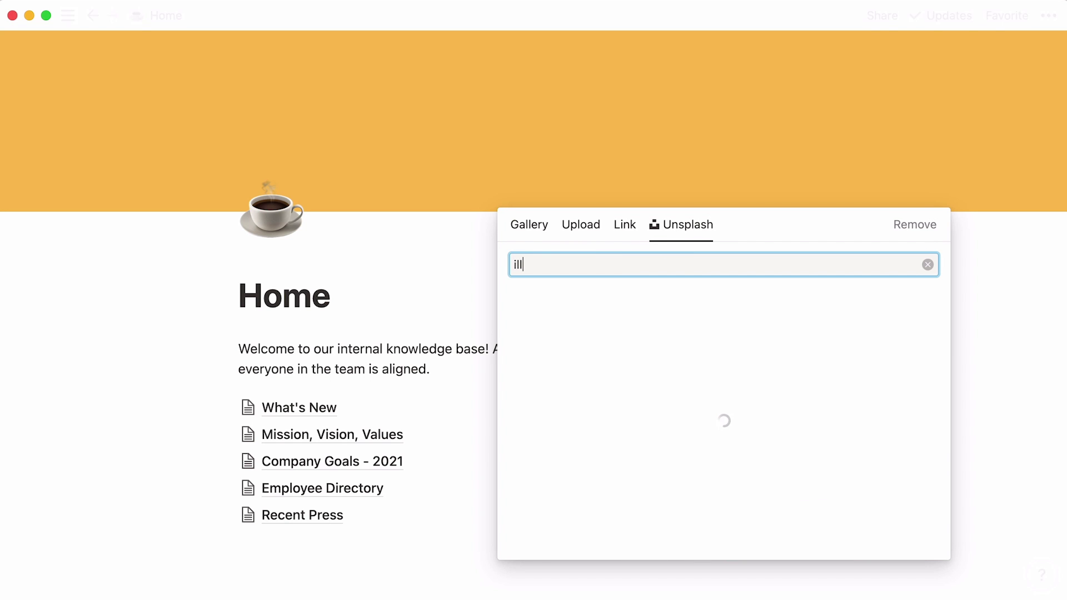
{"action": "left_click", "coordinate": [854, 465]}
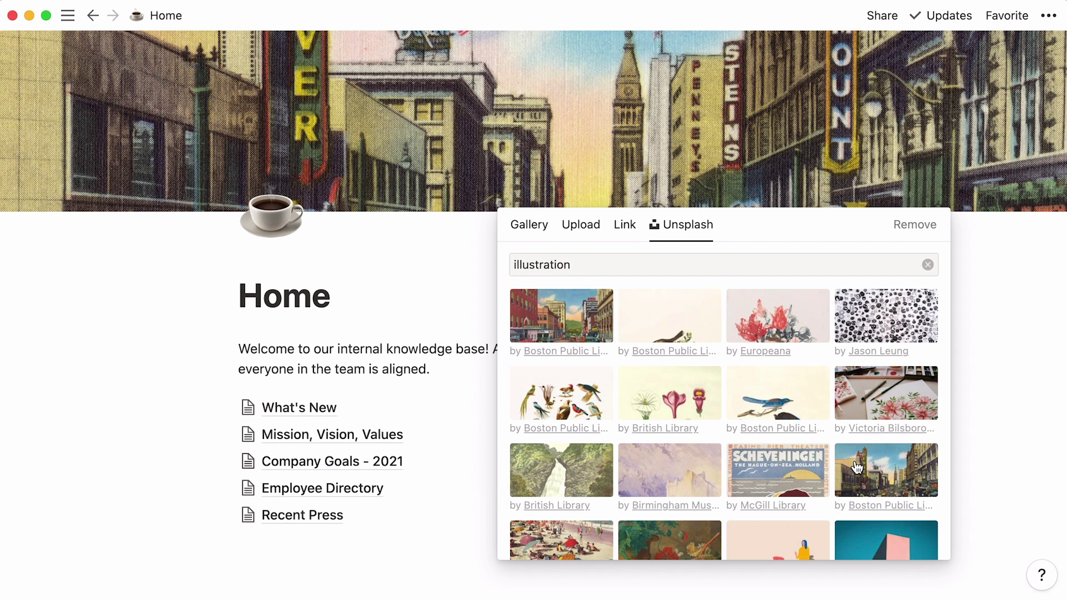
{"action": "left_click", "coordinate": [995, 311]}
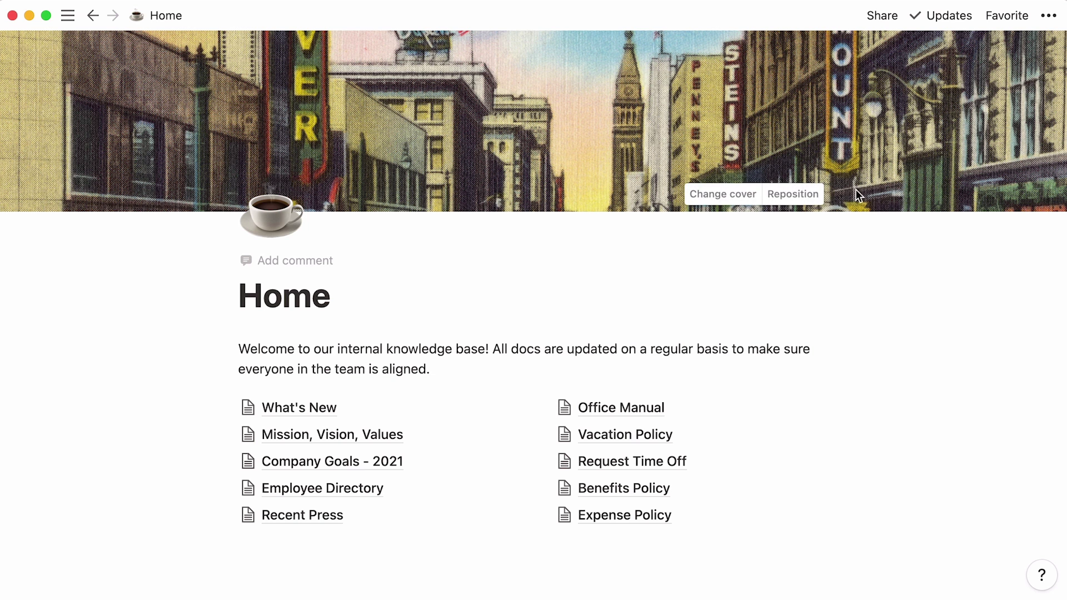
Reposition the cover downward to show more sky and save the position.
{"action": "left_click", "coordinate": [794, 194]}
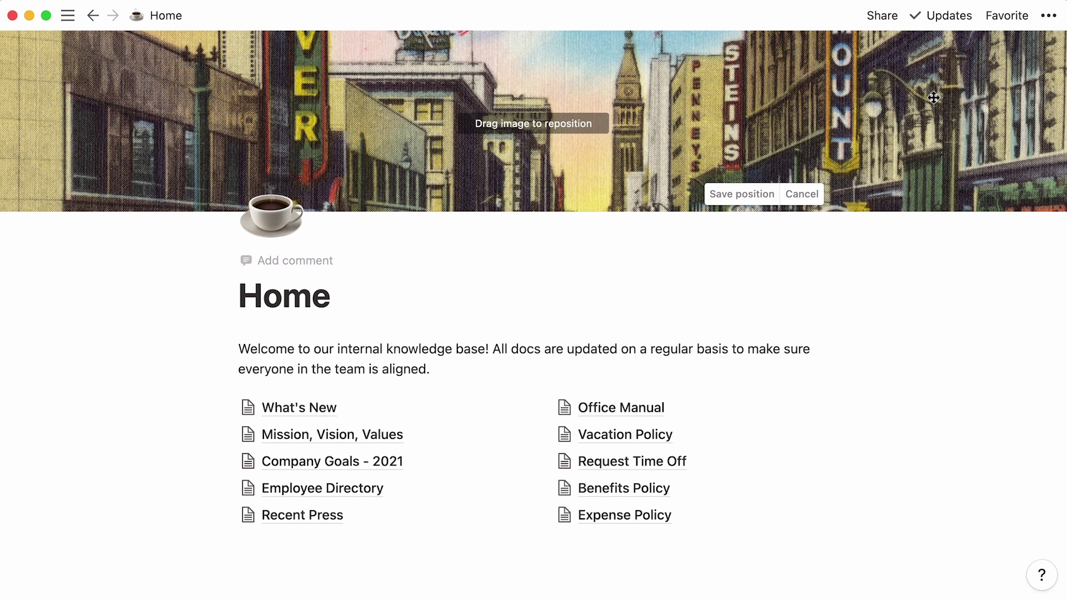
{"action": "left_click_drag", "start_coordinate": [906, 122], "coordinate": [955, 194]}
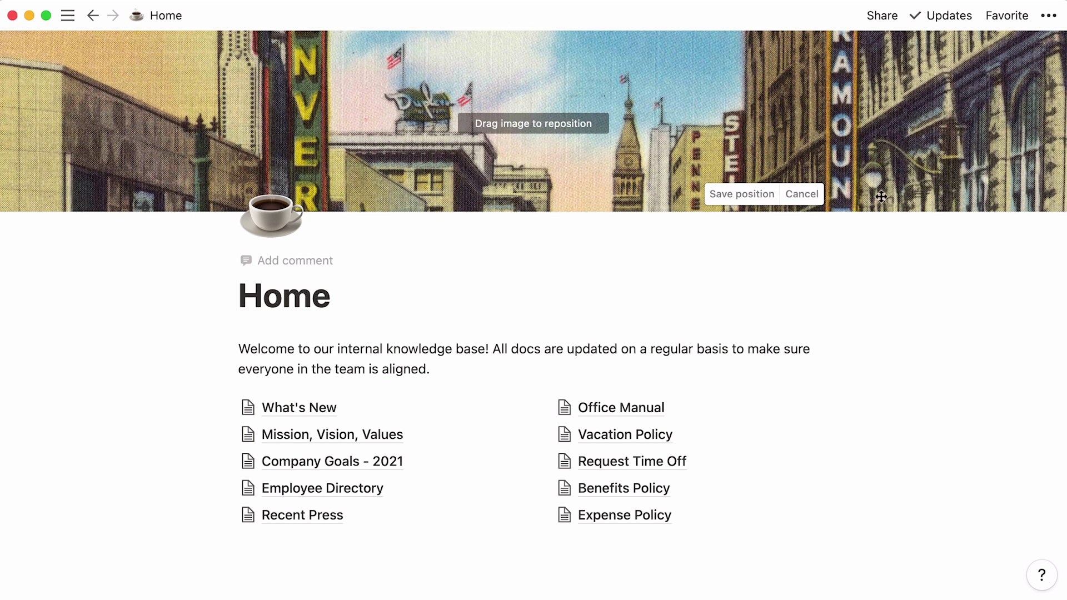
{"action": "left_click", "coordinate": [769, 201]}
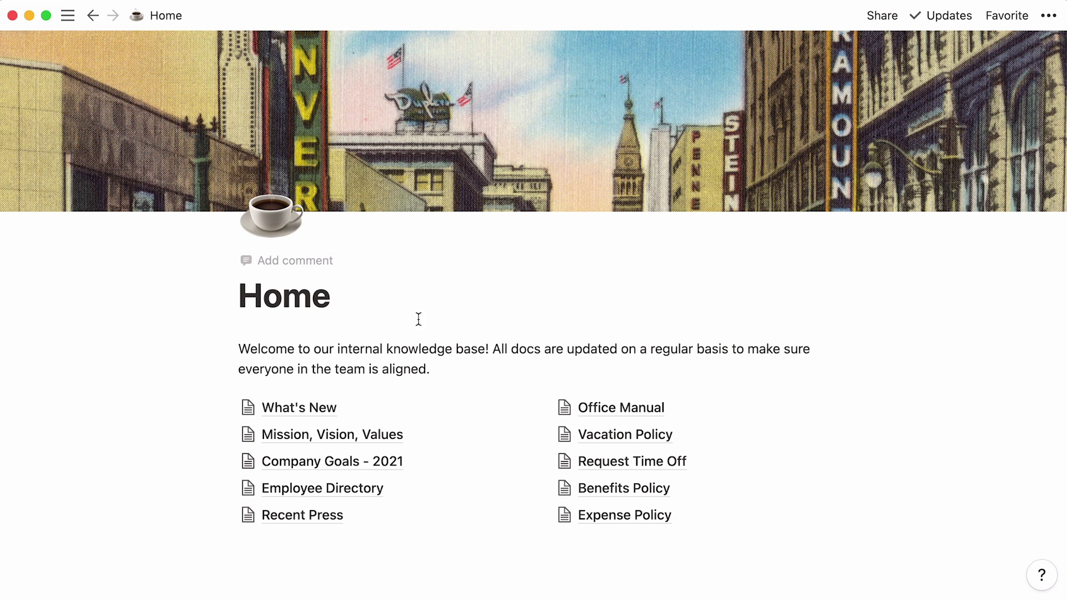
Give What's New a newspaper icon, Mission, Vision, Values a canoe, and Company Goals - 2021 a bicycle.
{"action": "left_click", "coordinate": [250, 413]}
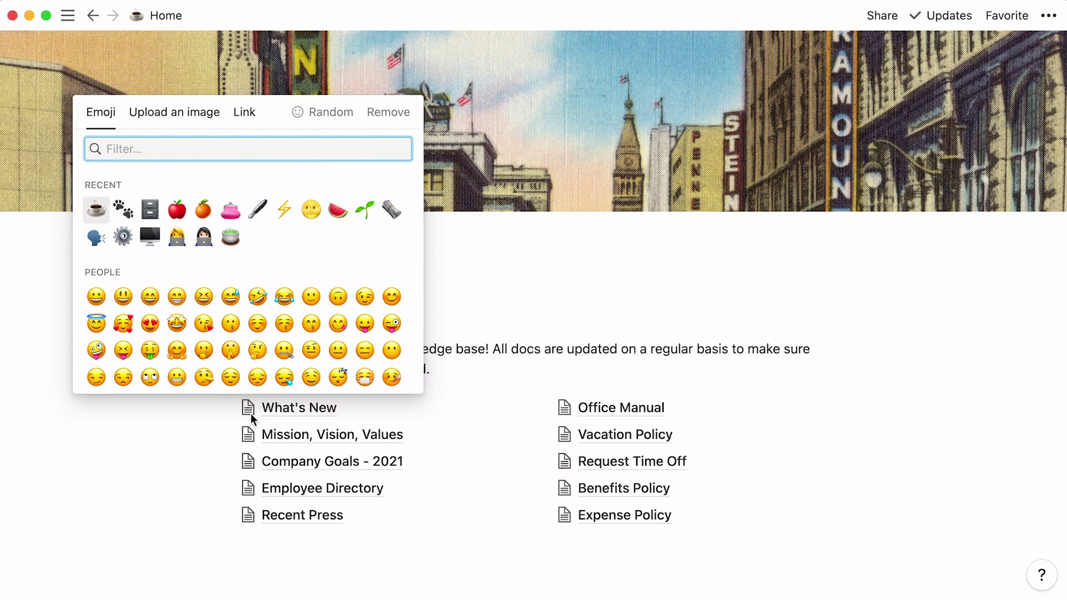
{"action": "left_click", "coordinate": [392, 209]}
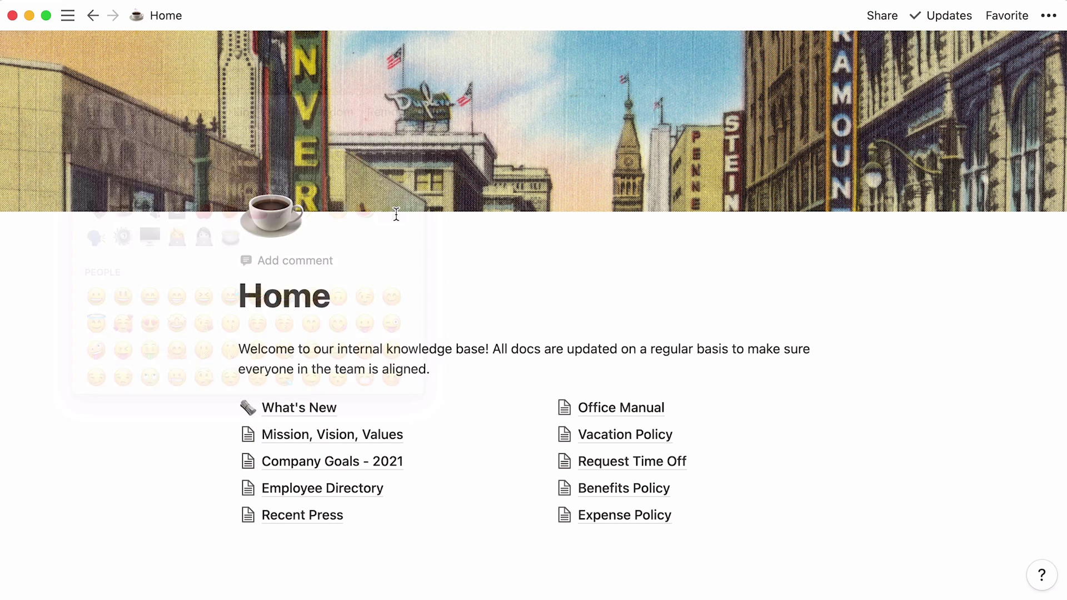
{"action": "left_click", "coordinate": [248, 434]}
{"action": "type", "text": "canoe"}
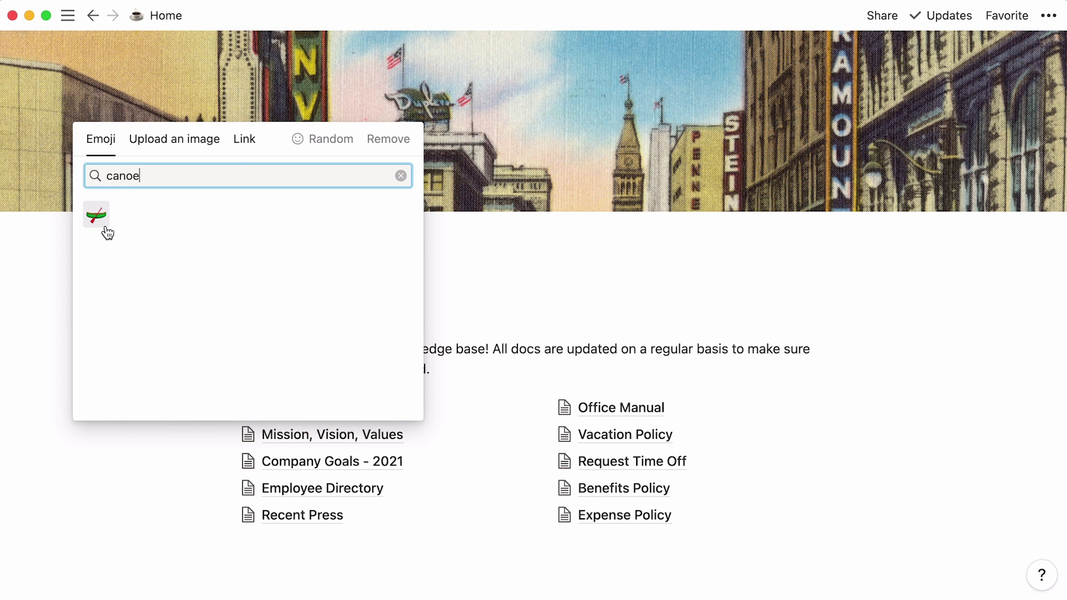
{"action": "left_click", "coordinate": [98, 218]}
{"action": "left_click", "coordinate": [246, 463]}
{"action": "type", "text": "bicycle"}
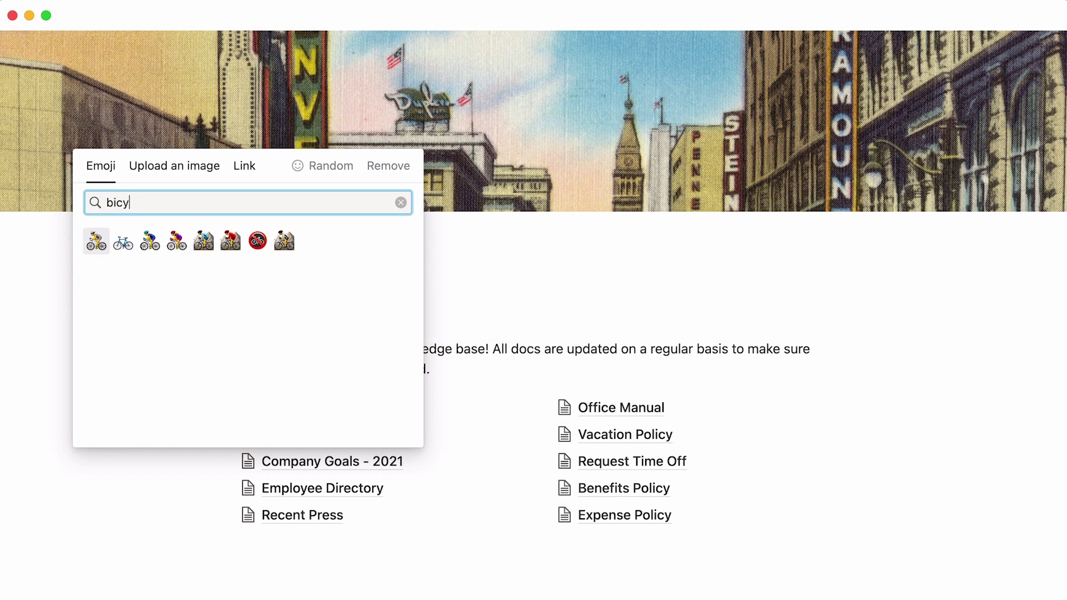
{"action": "left_click", "coordinate": [95, 240]}
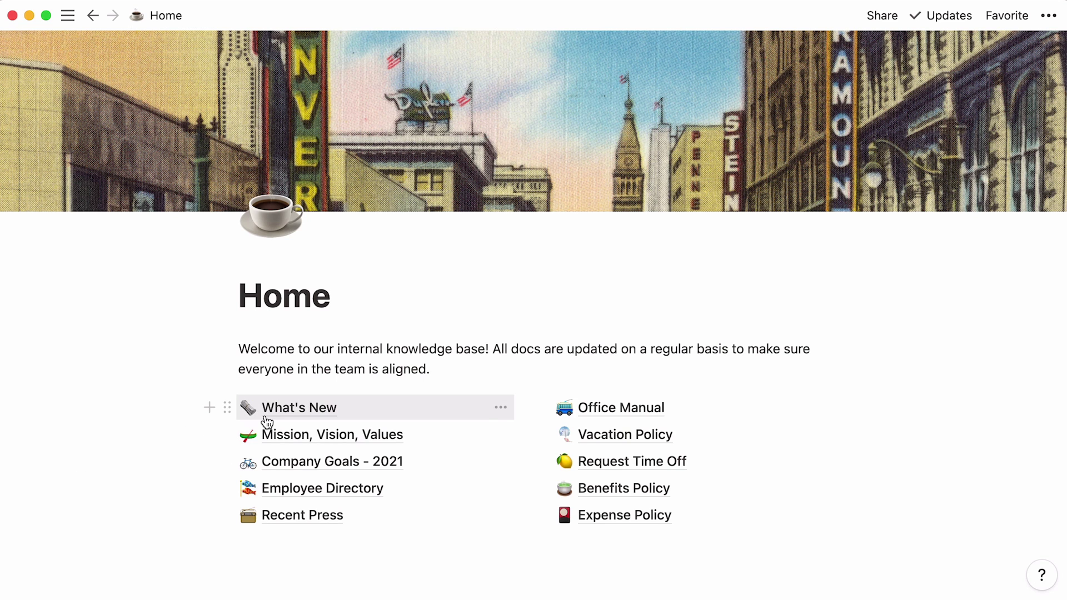
Open the What's New page from Home and scroll through its updates.
{"action": "left_click", "coordinate": [294, 409]}
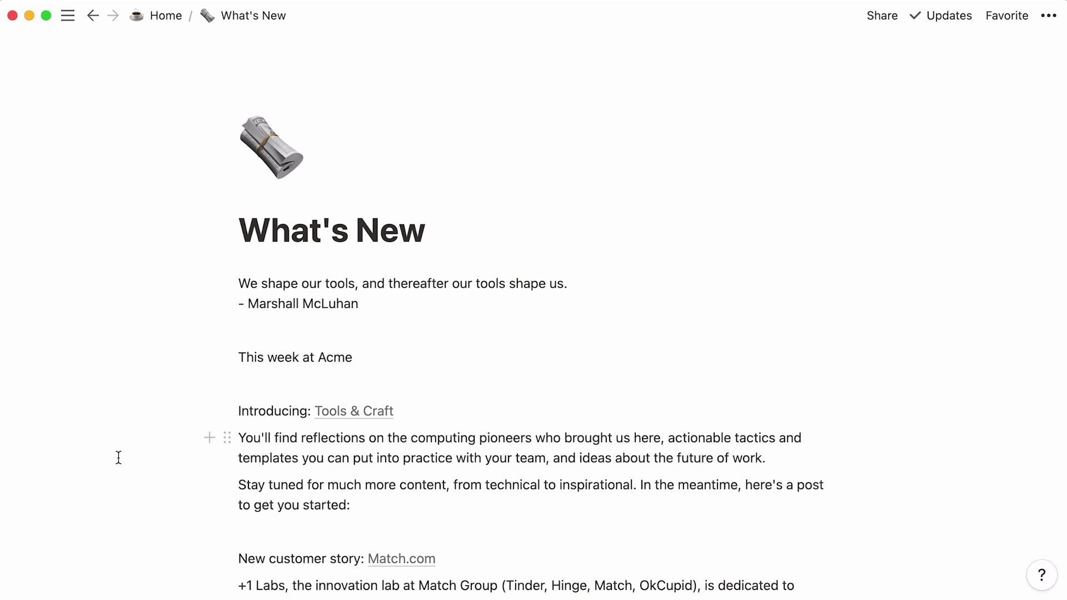
{"action": "scroll", "coordinate": [119, 457], "scroll_direction": "down", "scroll_amount": 5}
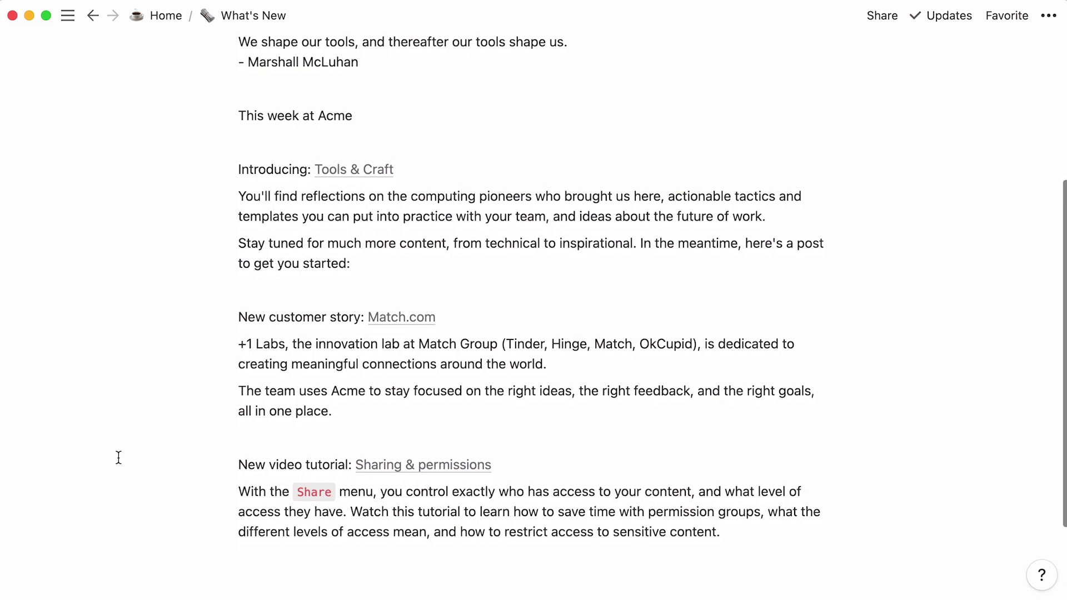
{"action": "scroll", "coordinate": [119, 457], "scroll_direction": "up", "scroll_amount": 4}
{"action": "scroll", "coordinate": [118, 457], "scroll_direction": "up", "scroll_amount": 2}
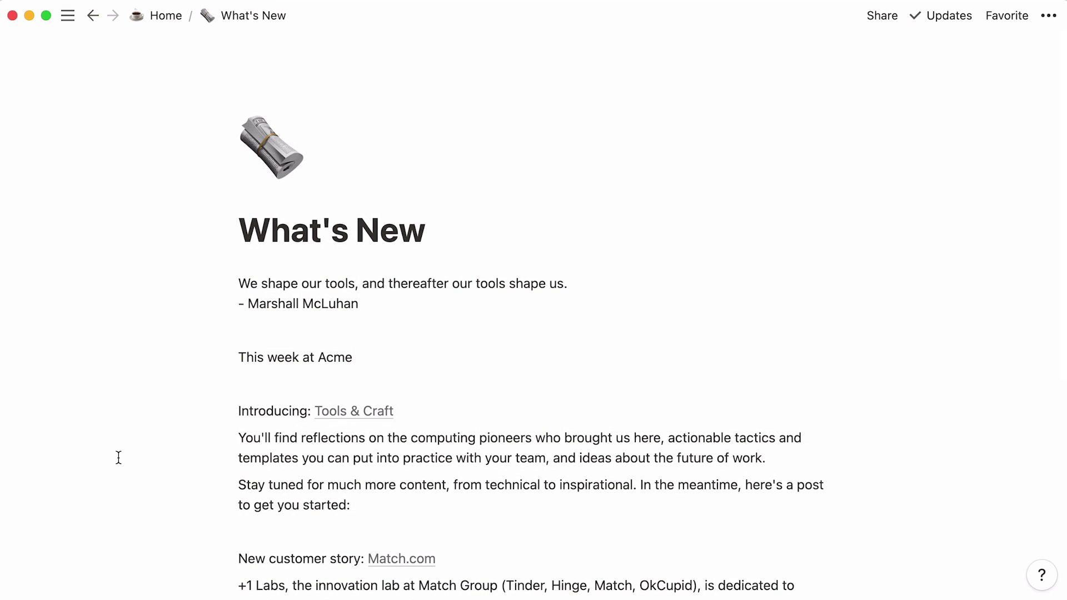
Start a slash-command block above Introducing, browse the menu, then cancel it.
{"action": "left_click", "coordinate": [253, 386]}
{"action": "type", "text": "/"}
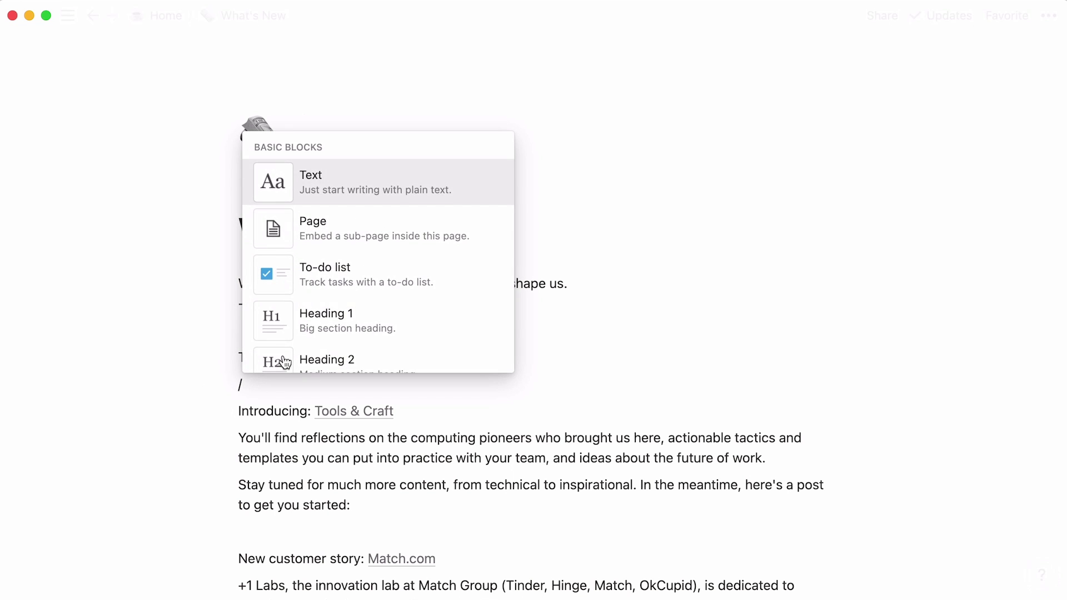
{"action": "scroll", "coordinate": [501, 142], "scroll_direction": "down", "scroll_amount": 12}
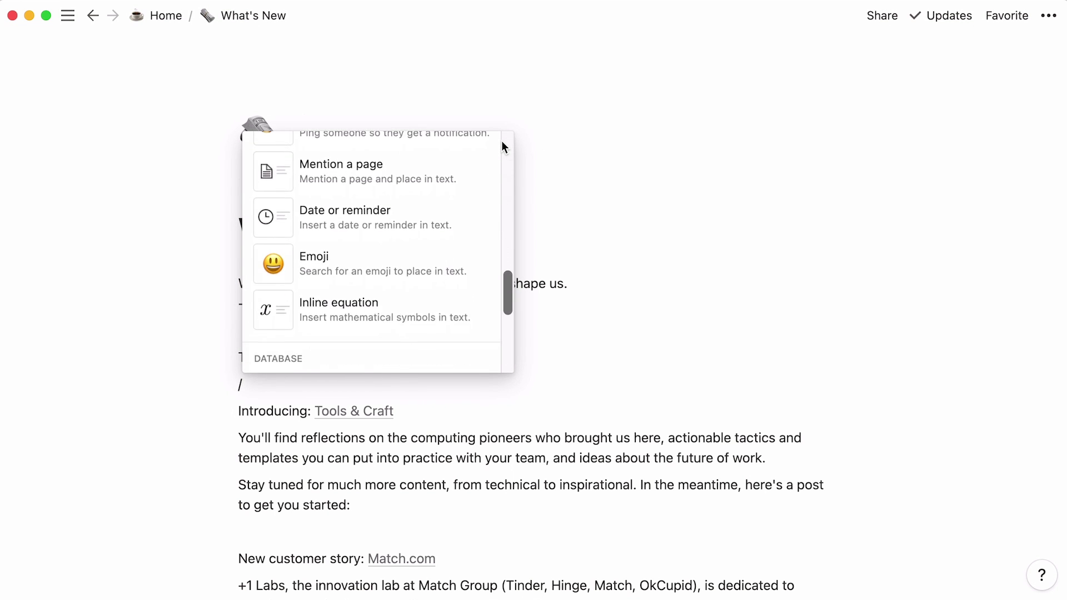
{"action": "scroll", "coordinate": [503, 141], "scroll_direction": "down", "scroll_amount": 20}
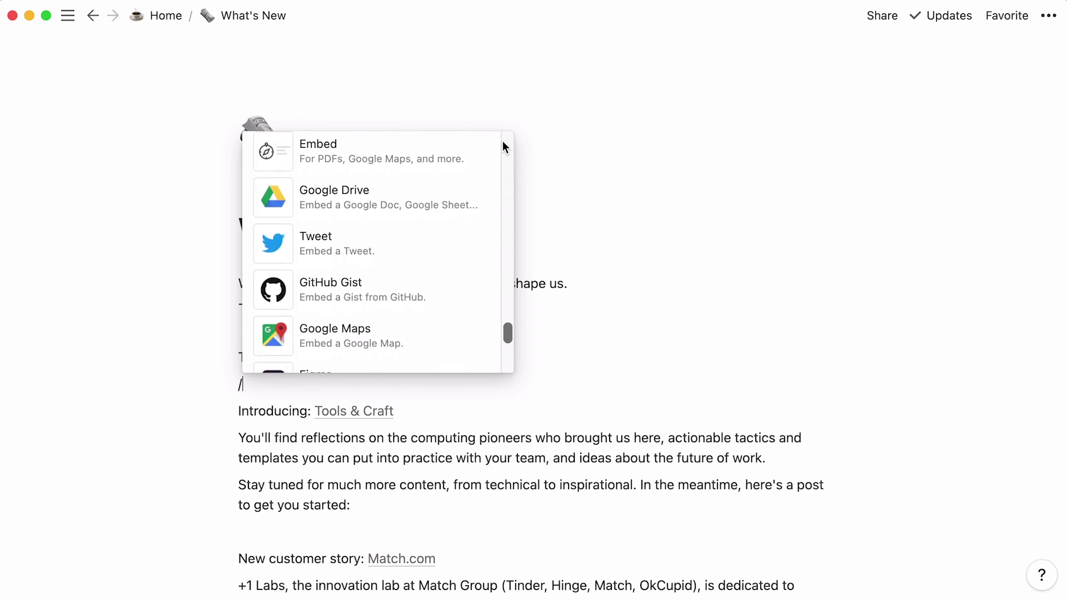
{"action": "scroll", "coordinate": [502, 141], "scroll_direction": "down", "scroll_amount": 15}
{"action": "key", "text": "BackSpace"}
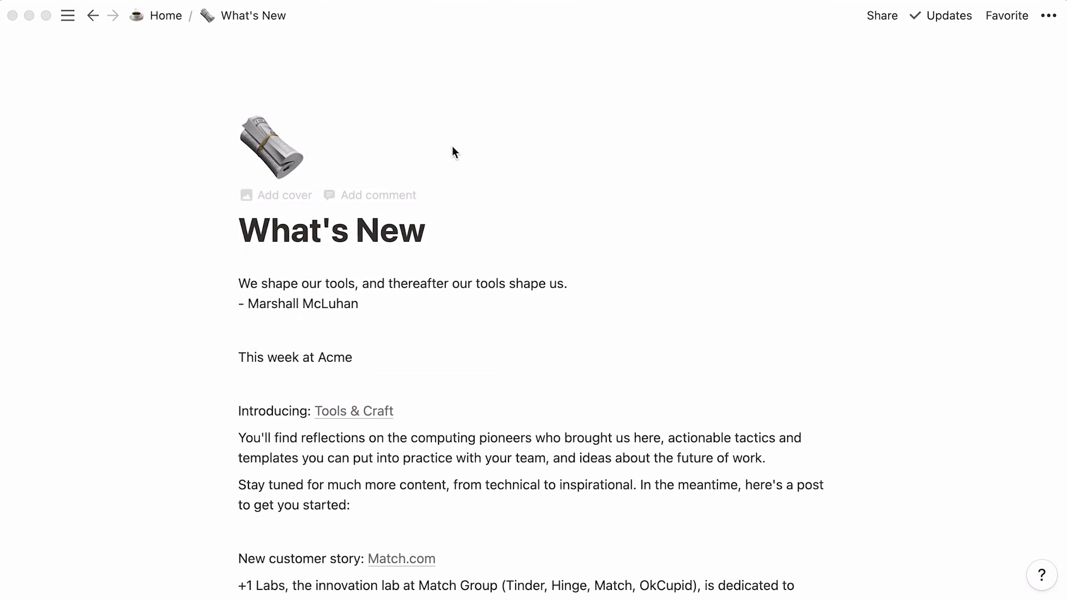
{"action": "left_click", "coordinate": [453, 146]}
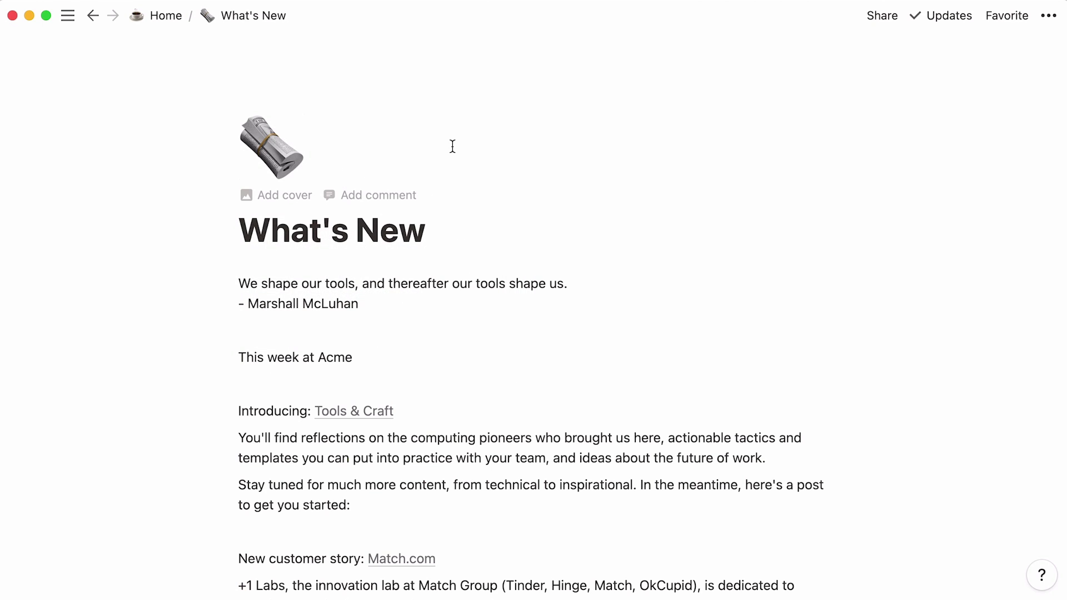
Turn the opening quotation into a quote block and This week at Acme into Heading 1.
{"action": "left_click", "coordinate": [377, 310]}
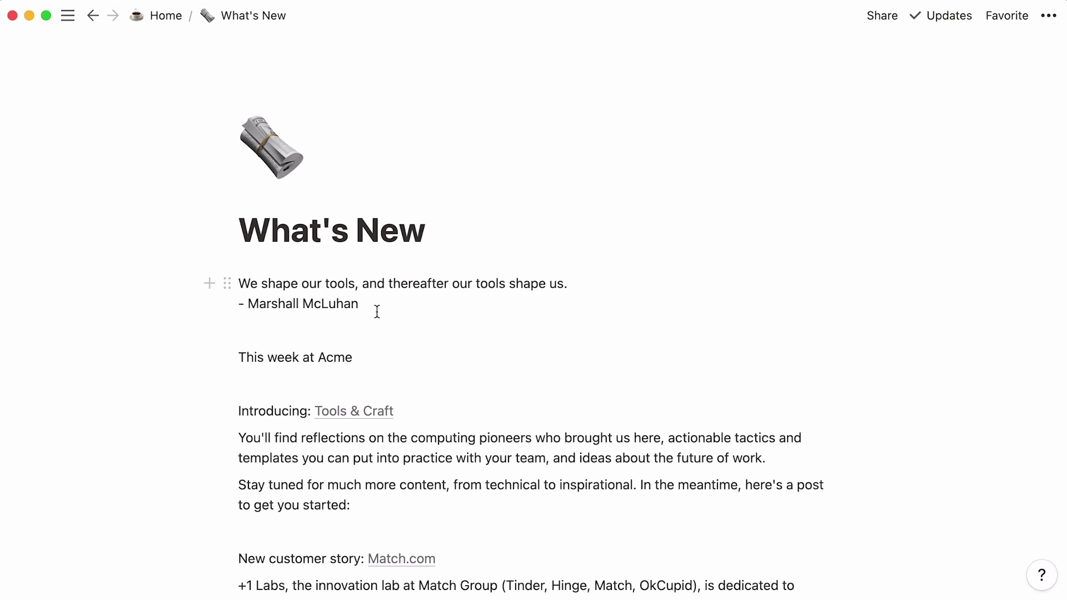
{"action": "left_click", "coordinate": [227, 285]}
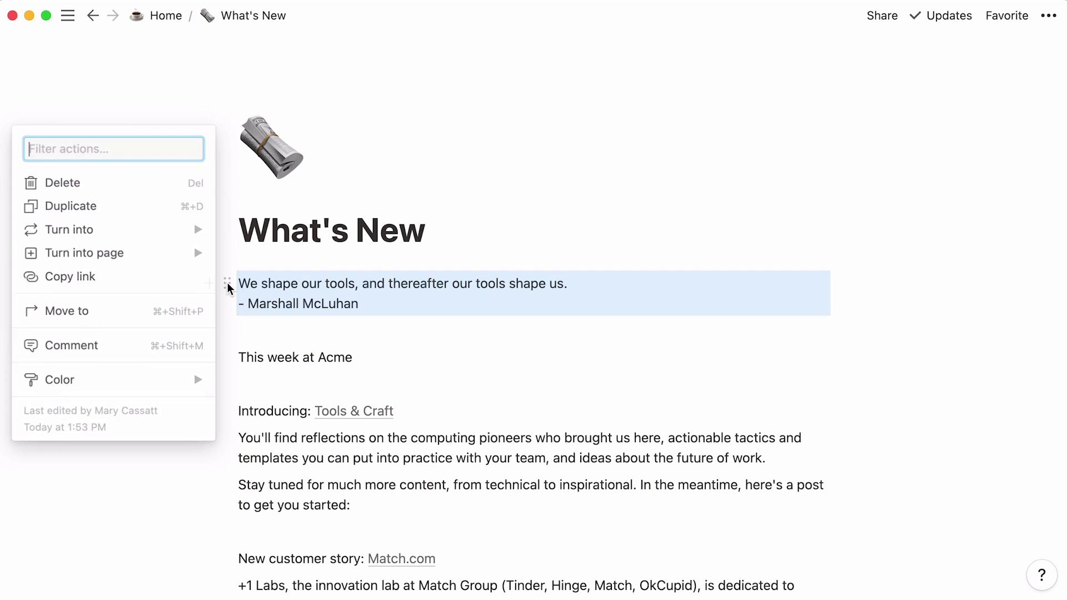
{"action": "mouse_move", "coordinate": [153, 239]}
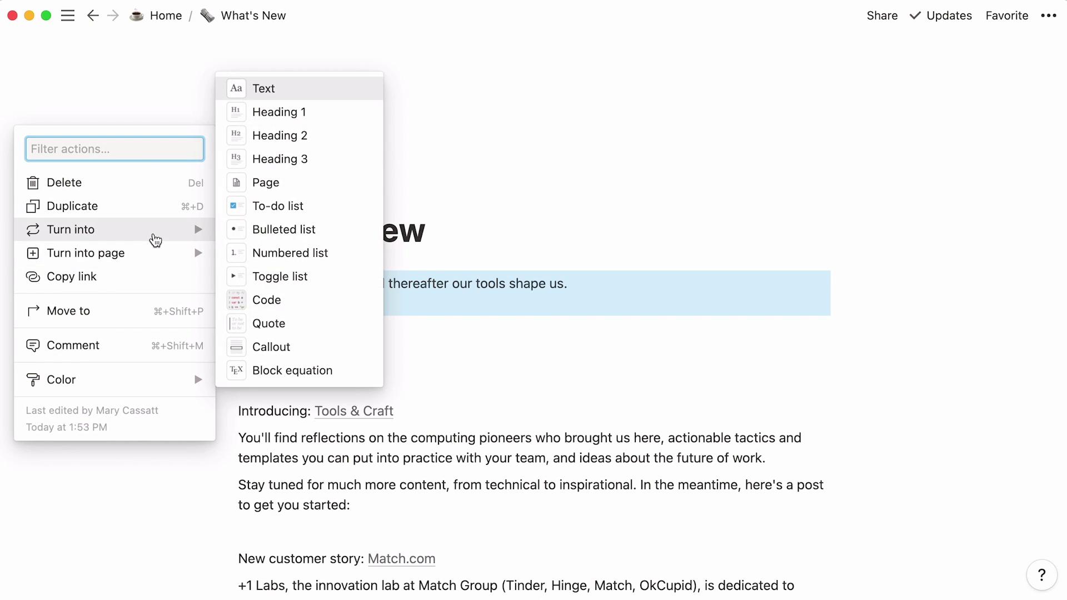
{"action": "left_click", "coordinate": [320, 333]}
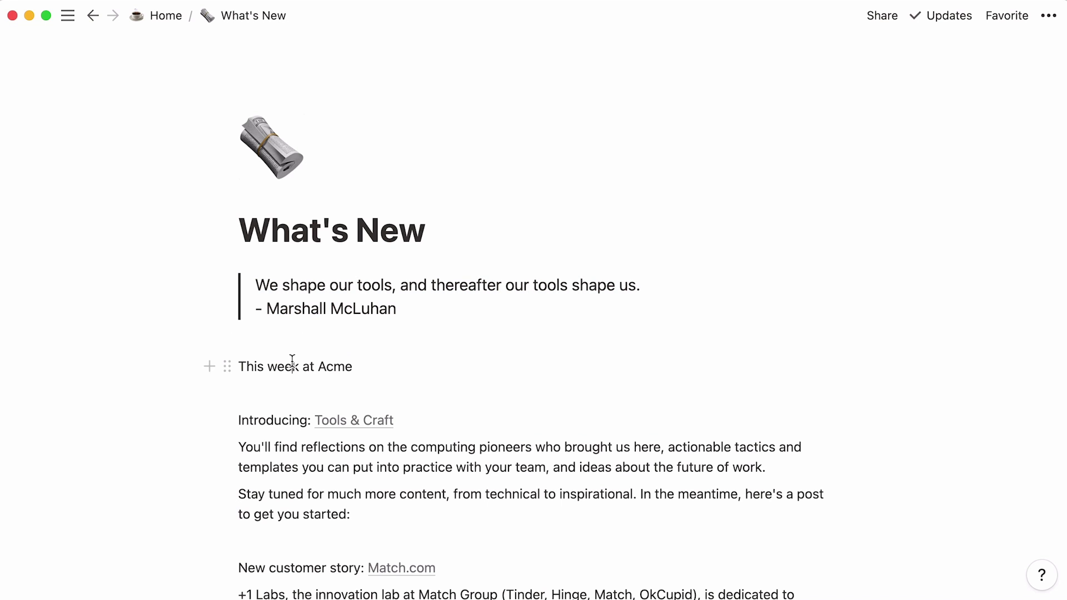
{"action": "left_click", "coordinate": [227, 367]}
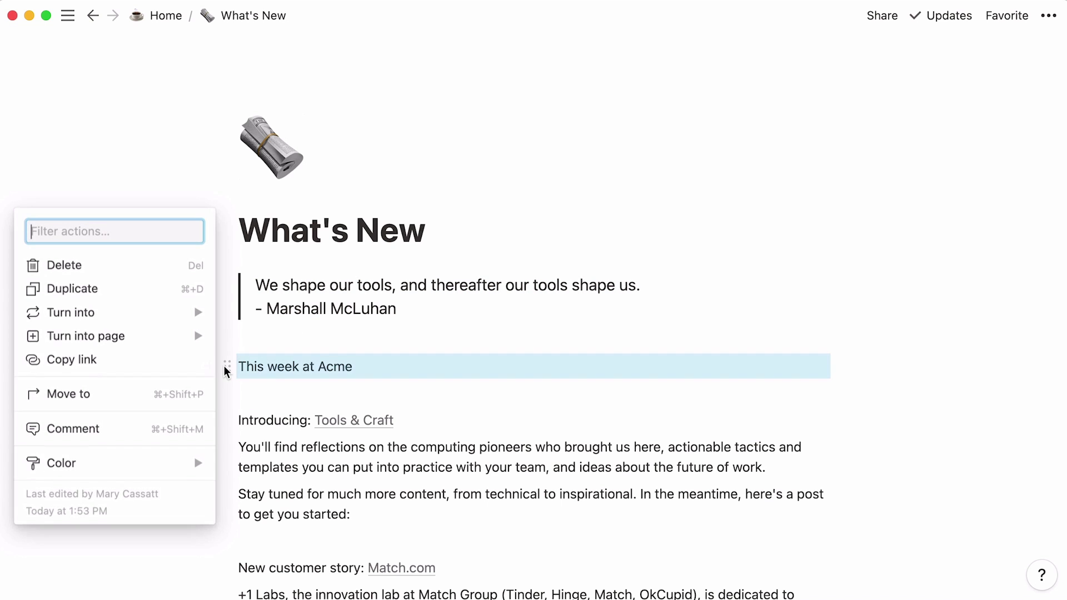
{"action": "mouse_move", "coordinate": [160, 315]}
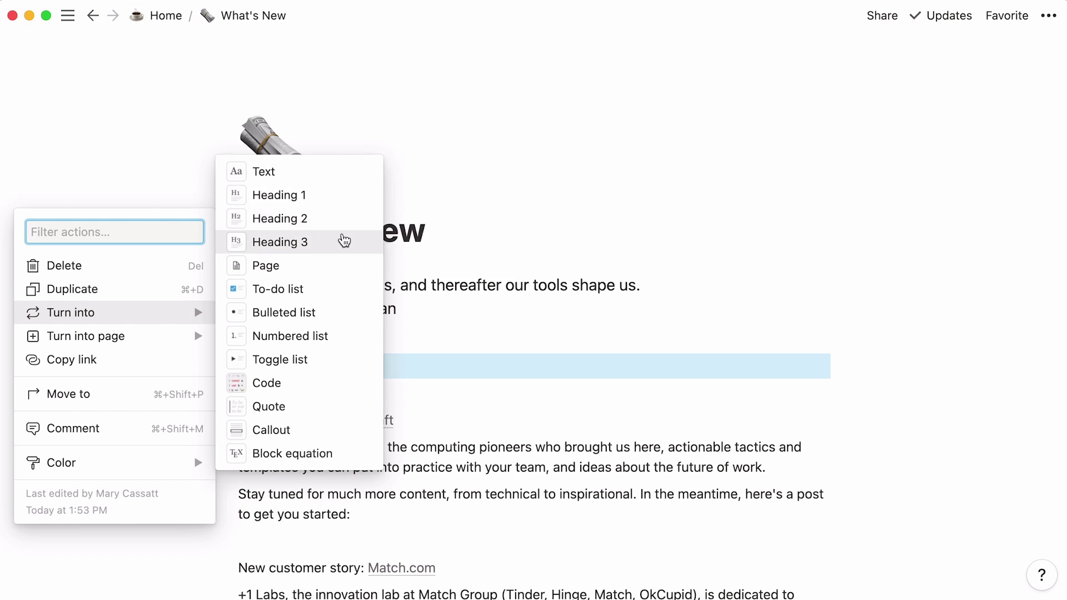
{"action": "left_click", "coordinate": [345, 195]}
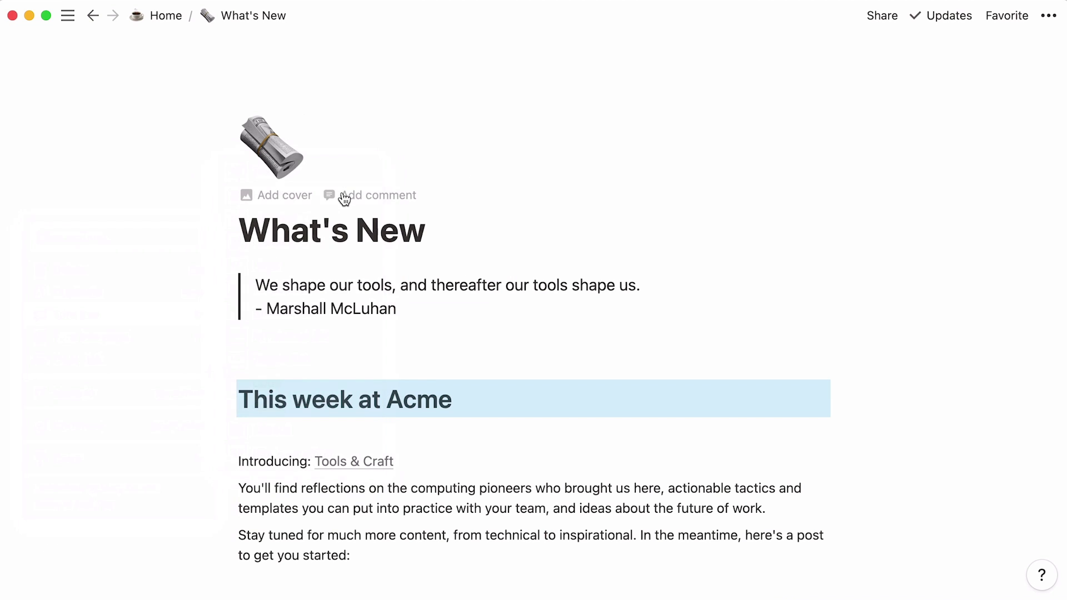
Make Introducing, New customer story and New video tutorial lines Heading 3, partly via /turn3.
{"action": "left_click", "coordinate": [267, 461]}
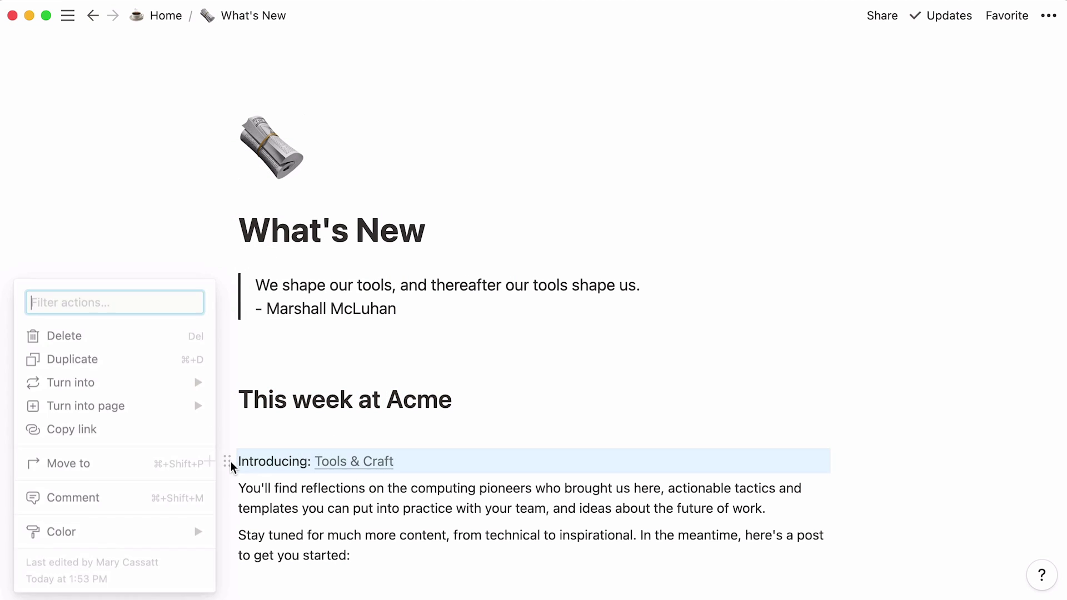
{"action": "mouse_move", "coordinate": [159, 383]}
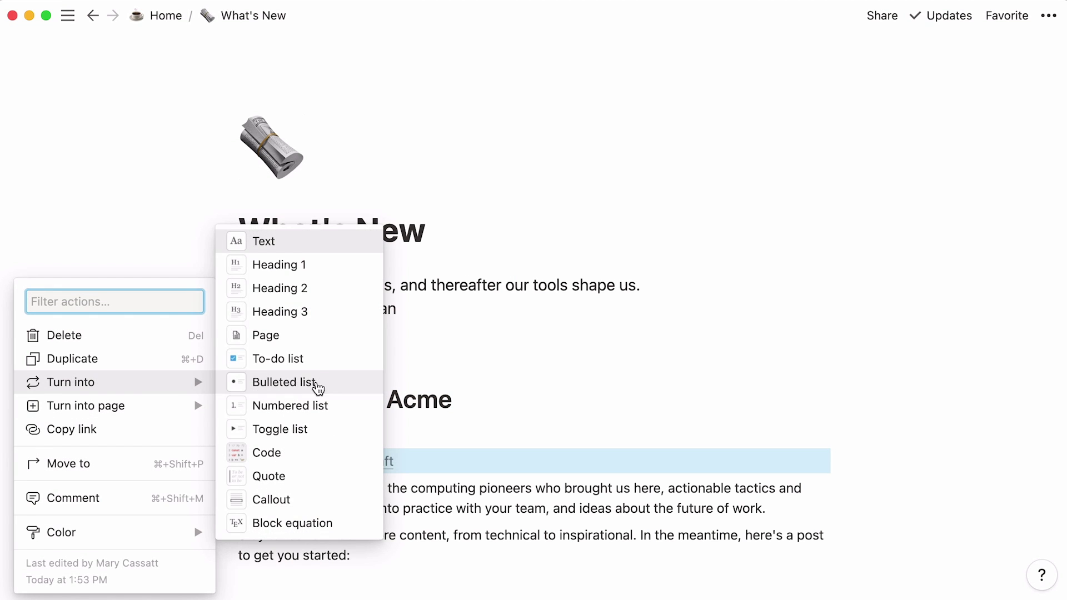
{"action": "left_click", "coordinate": [335, 312]}
{"action": "scroll", "coordinate": [145, 416], "scroll_direction": "down", "scroll_amount": 5}
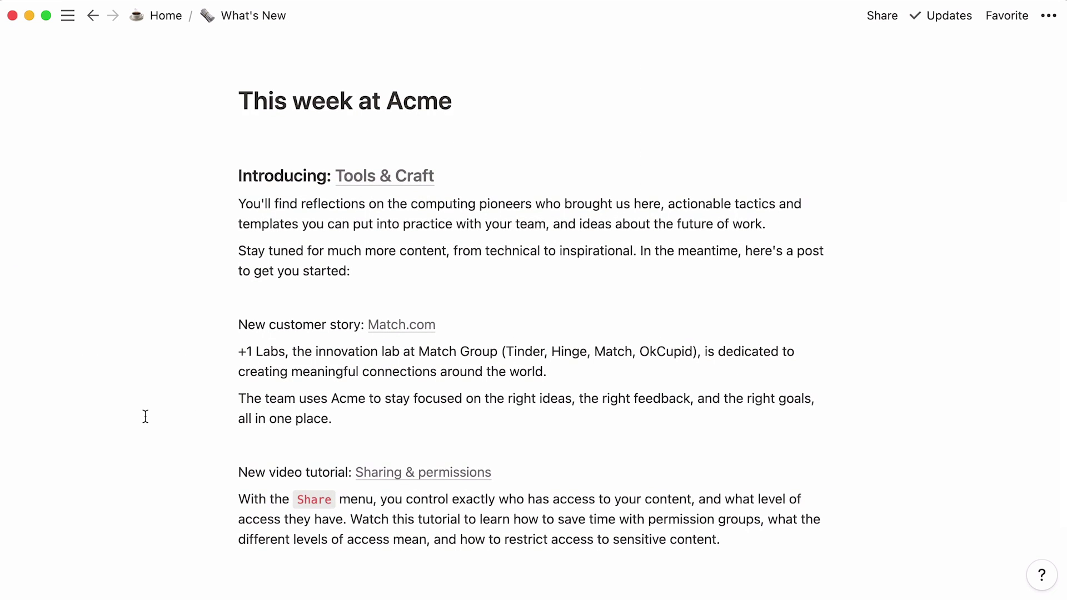
{"action": "left_click", "coordinate": [239, 324]}
{"action": "type", "text": "/"}
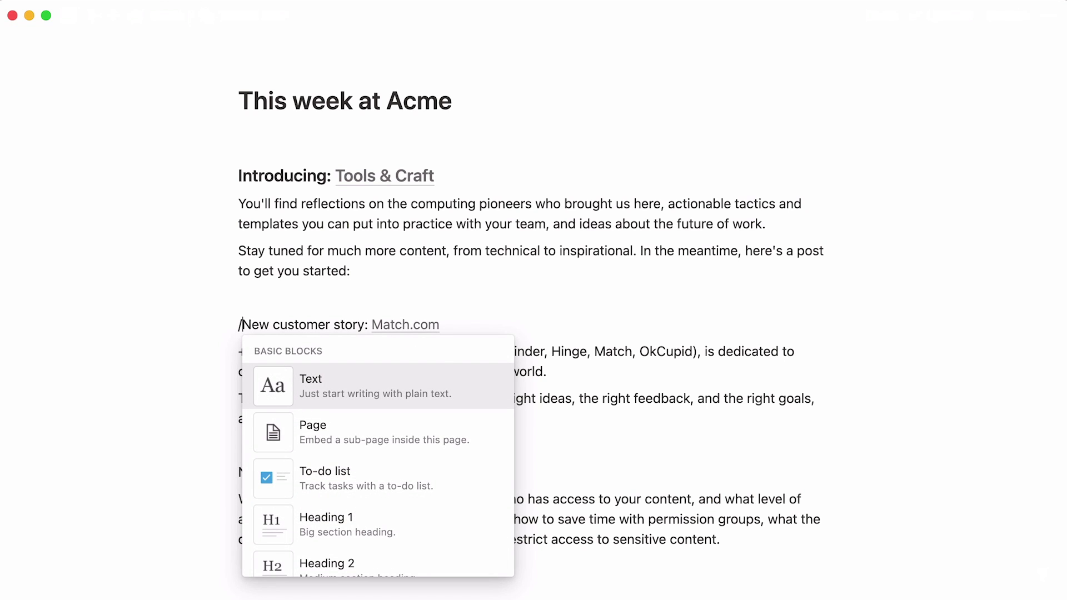
{"action": "type", "text": "turn"}
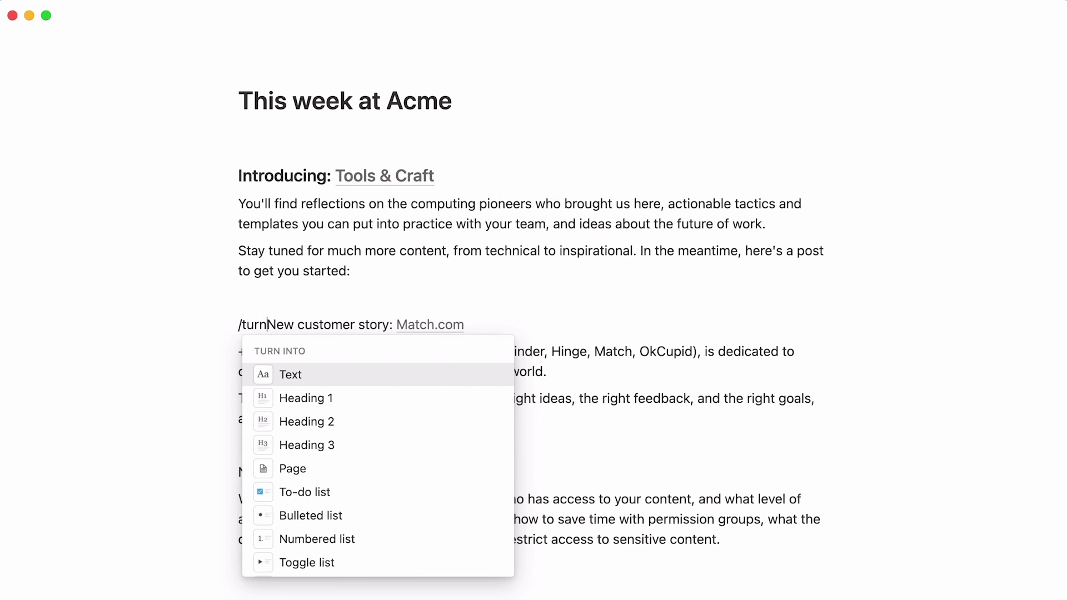
{"action": "type", "text": "3"}
{"action": "key", "text": "Return"}
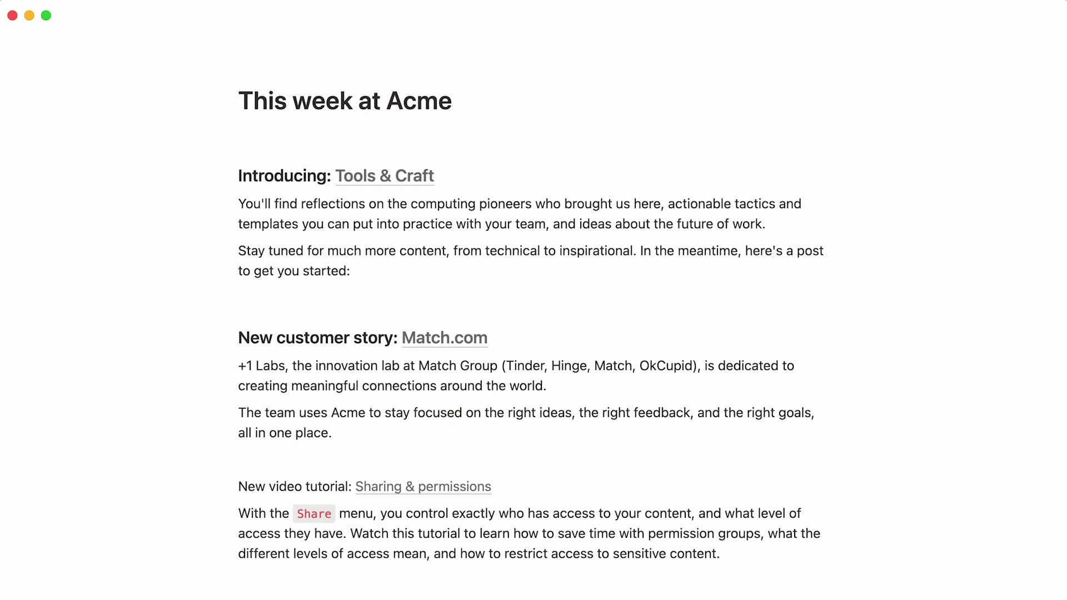
{"action": "left_click", "coordinate": [239, 485]}
{"action": "type", "text": "/turn3"}
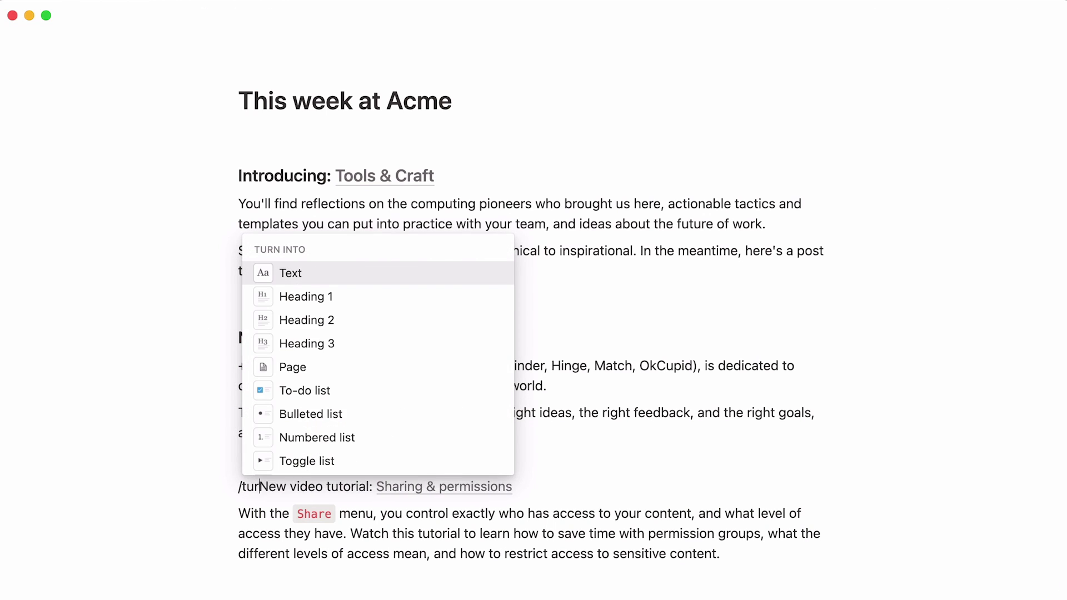
{"action": "key", "text": "Return"}
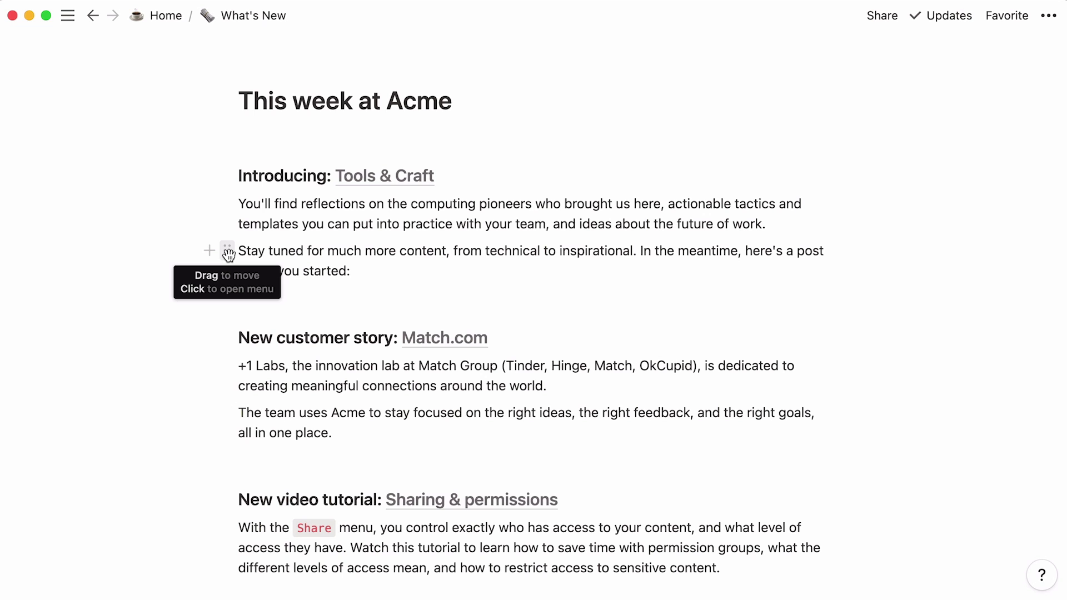
{"action": "left_click", "coordinate": [229, 253]}
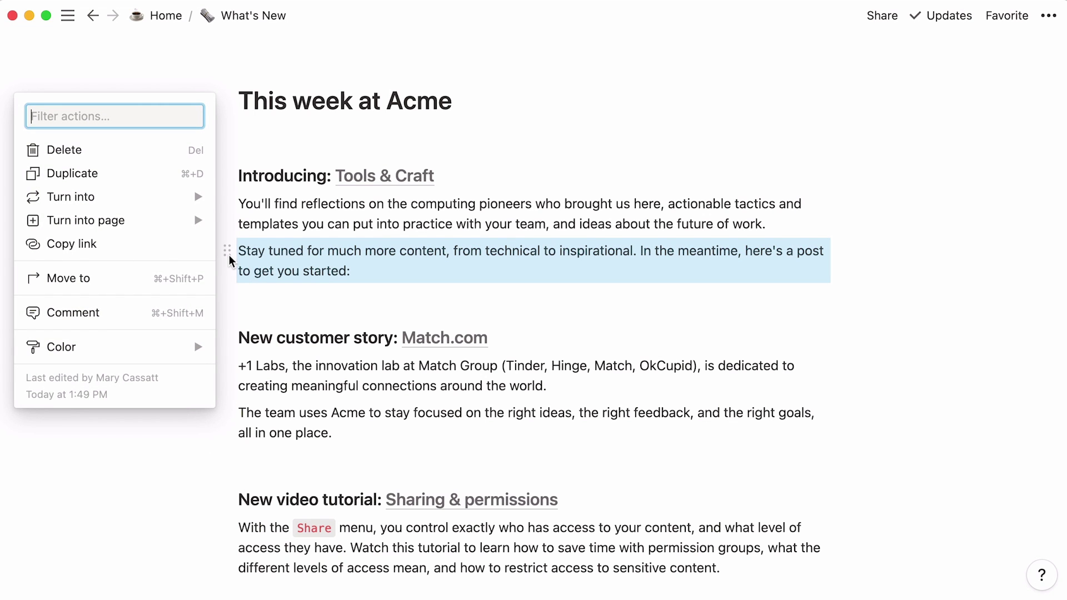
{"action": "mouse_move", "coordinate": [152, 199]}
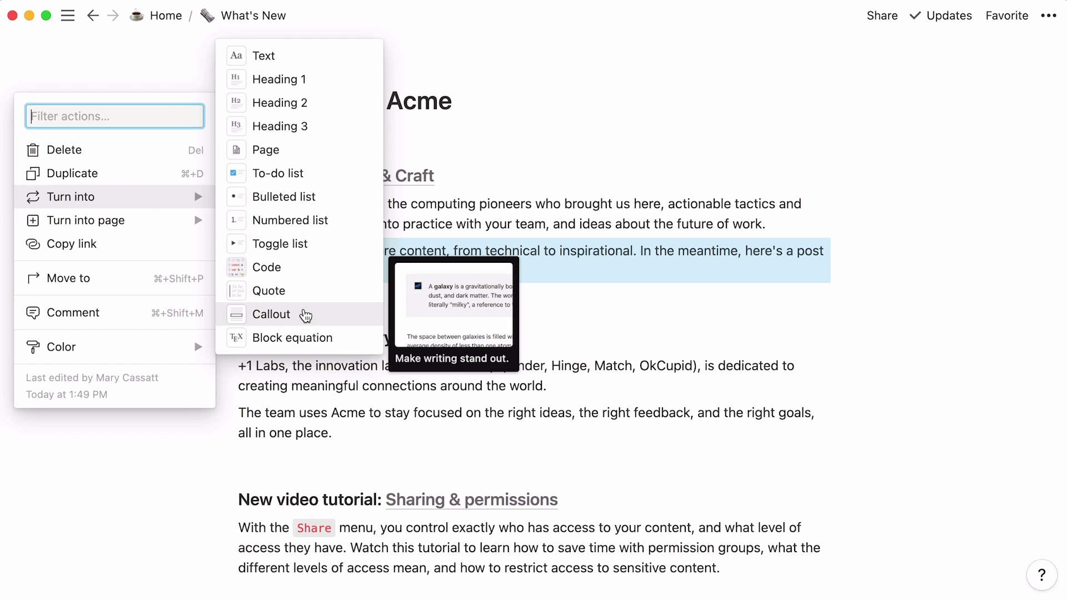
{"action": "left_click", "coordinate": [305, 315]}
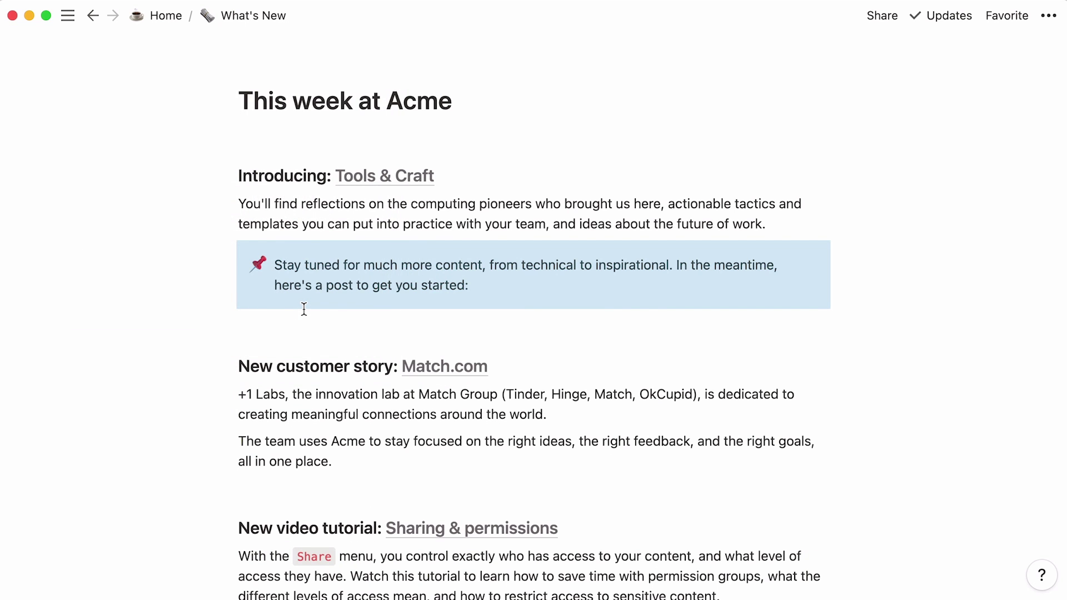
{"action": "left_click", "coordinate": [309, 286]}
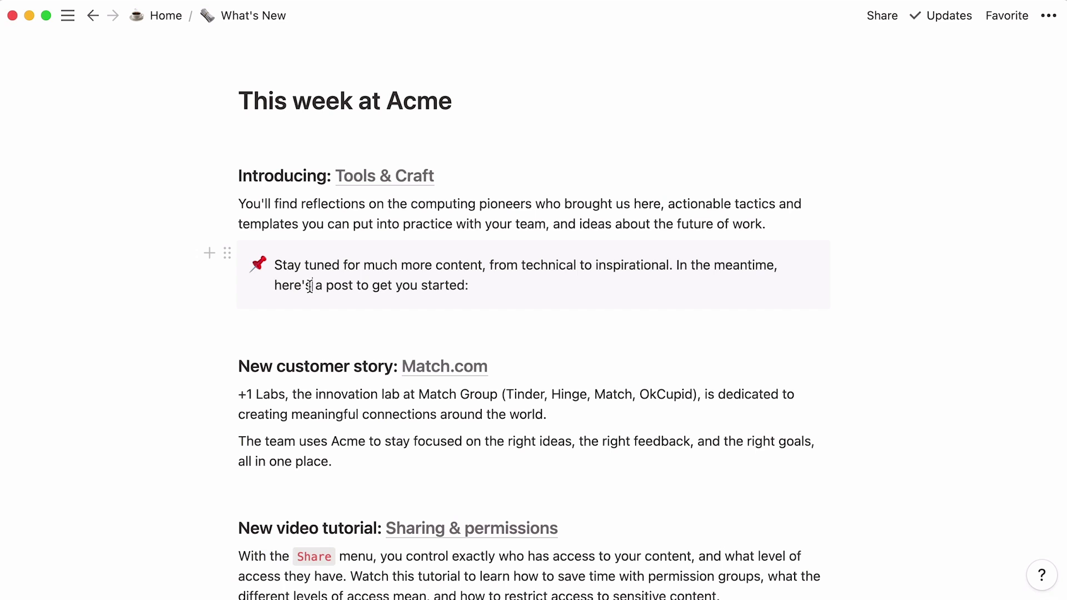
{"action": "left_click", "coordinate": [262, 265]}
{"action": "left_click", "coordinate": [109, 476]}
{"action": "left_click", "coordinate": [227, 253]}
{"action": "mouse_move", "coordinate": [148, 350]}
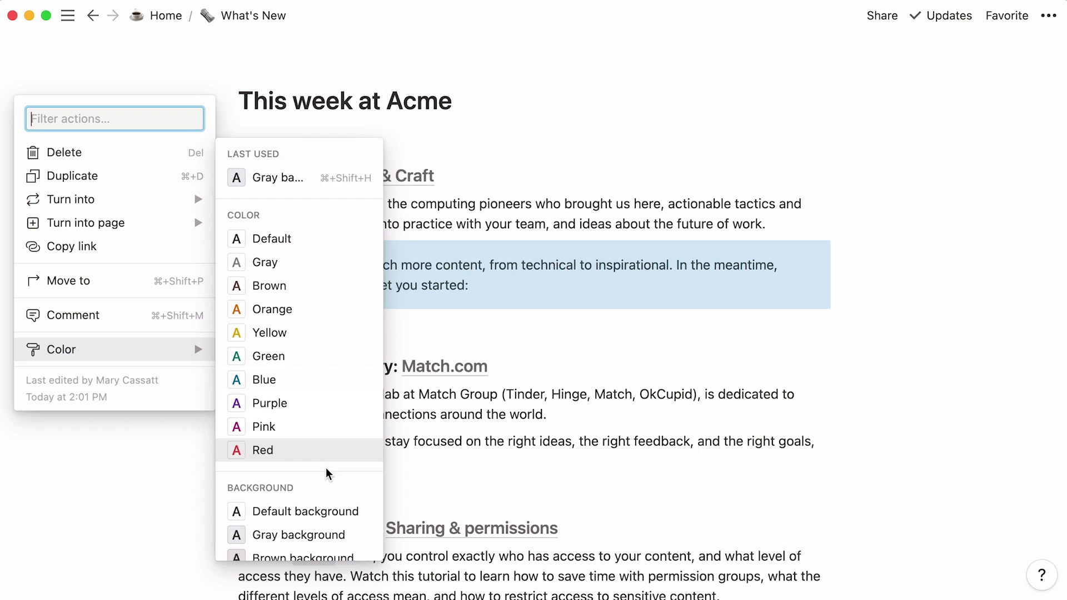
{"action": "scroll", "coordinate": [330, 481], "scroll_direction": "down", "scroll_amount": 3}
{"action": "scroll", "coordinate": [330, 484], "scroll_direction": "down", "scroll_amount": 3}
{"action": "key", "text": "Escape"}
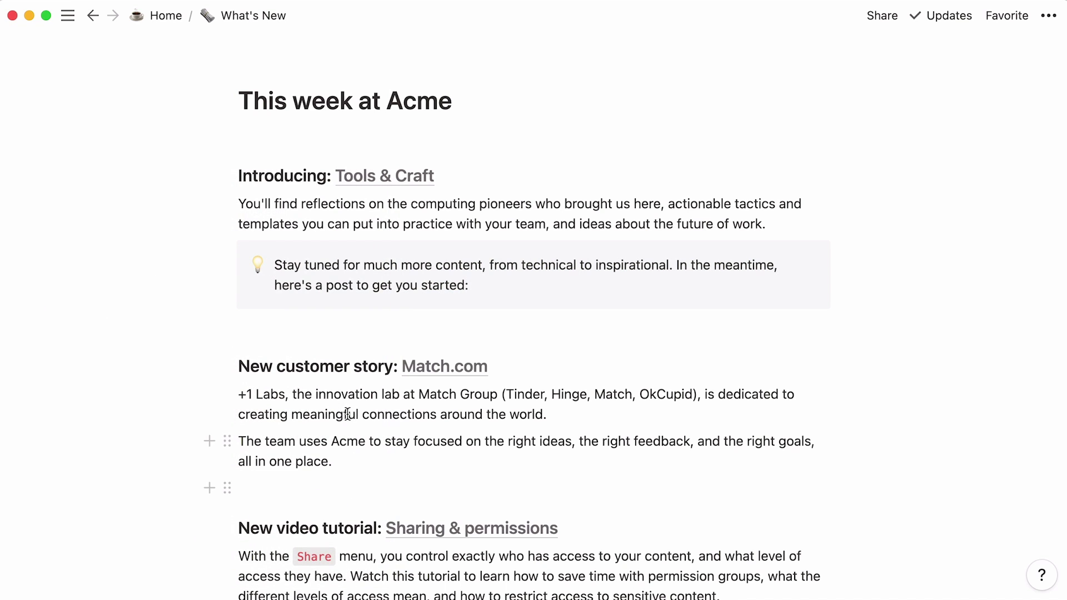
Paste the blog post link as a bookmark card below the callout, captioned '10 min'.
{"action": "right_click", "coordinate": [372, 332]}
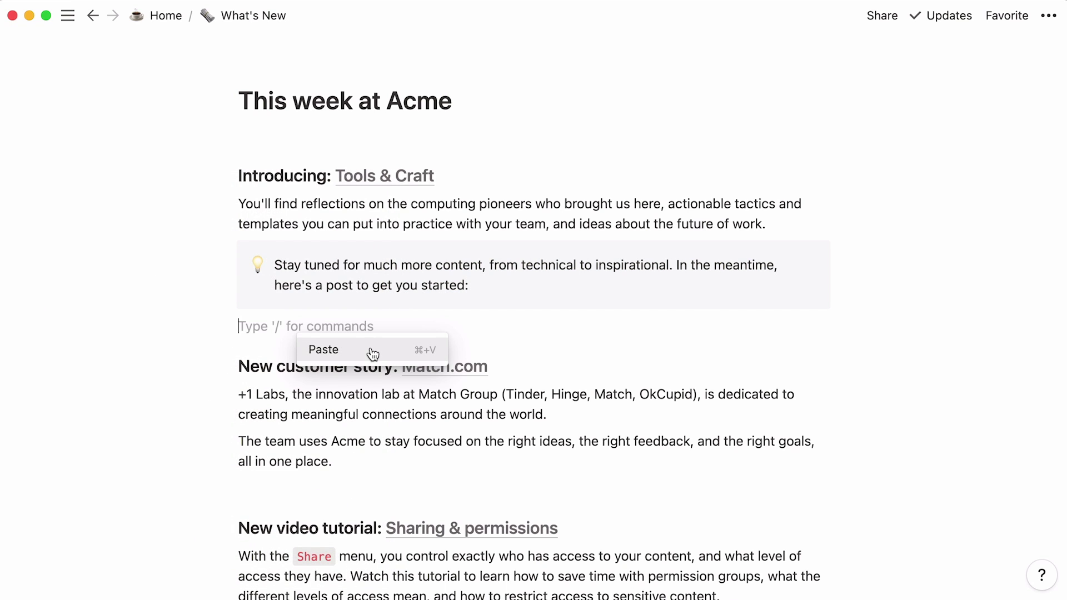
{"action": "left_click", "coordinate": [373, 350]}
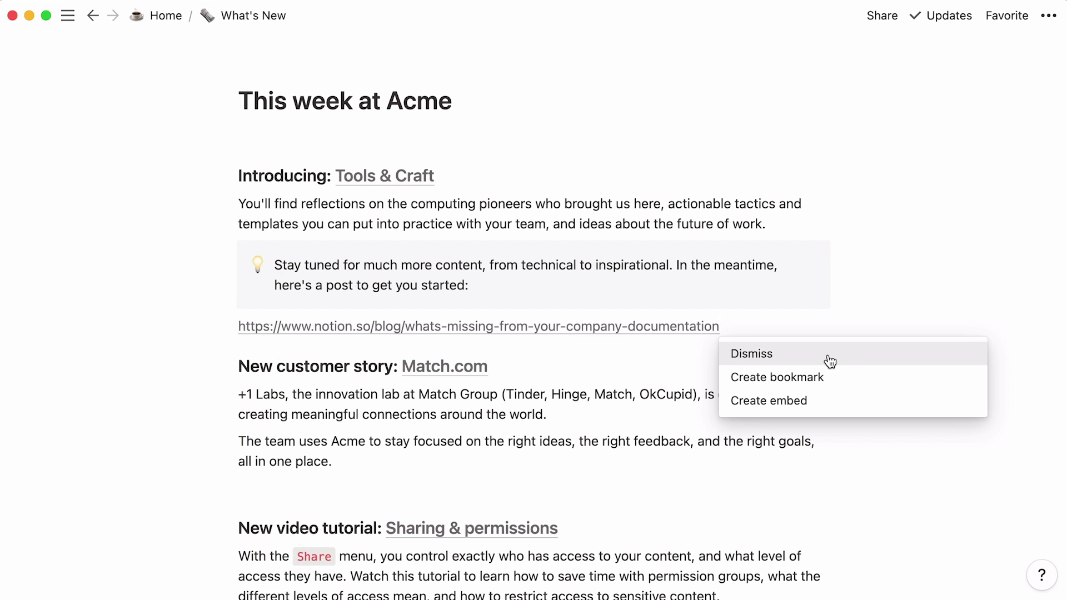
{"action": "left_click", "coordinate": [850, 382]}
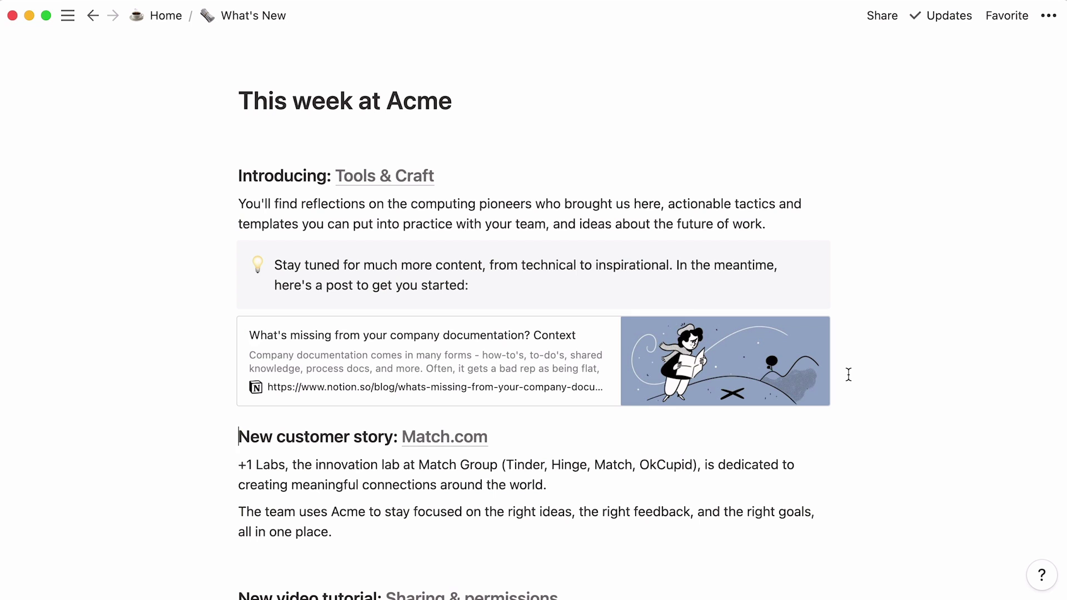
{"action": "mouse_move", "coordinate": [813, 375]}
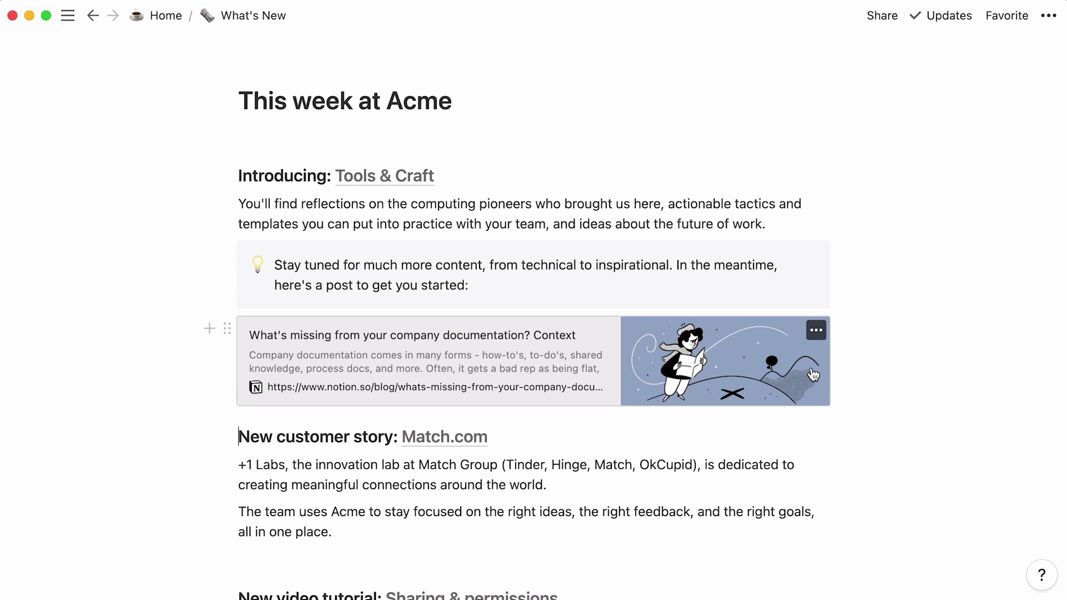
{"action": "left_click", "coordinate": [815, 331]}
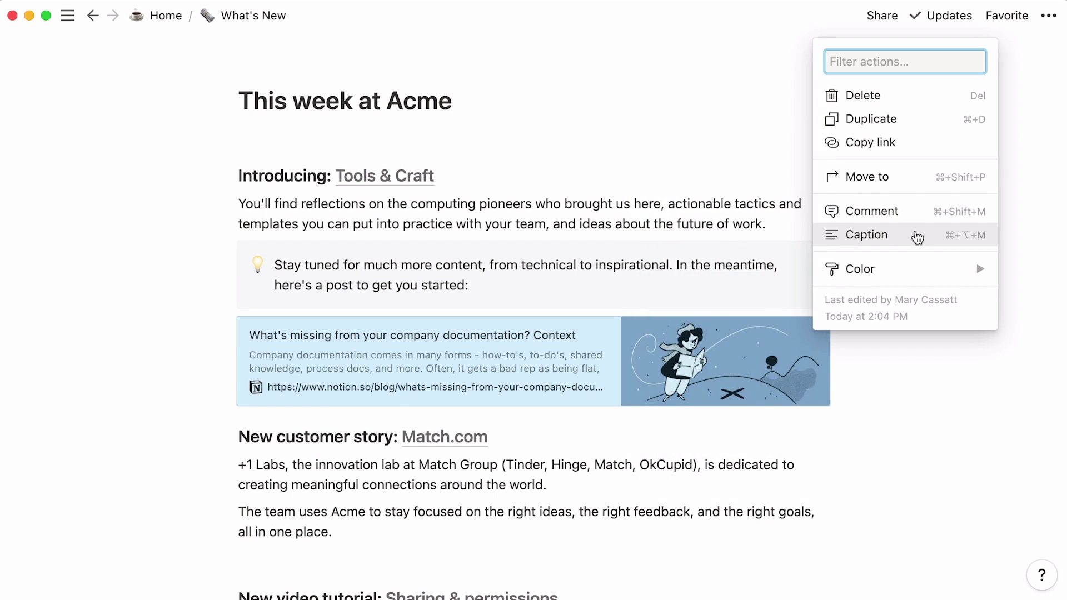
{"action": "left_click", "coordinate": [917, 238]}
{"action": "type", "text": "10 minute read"}
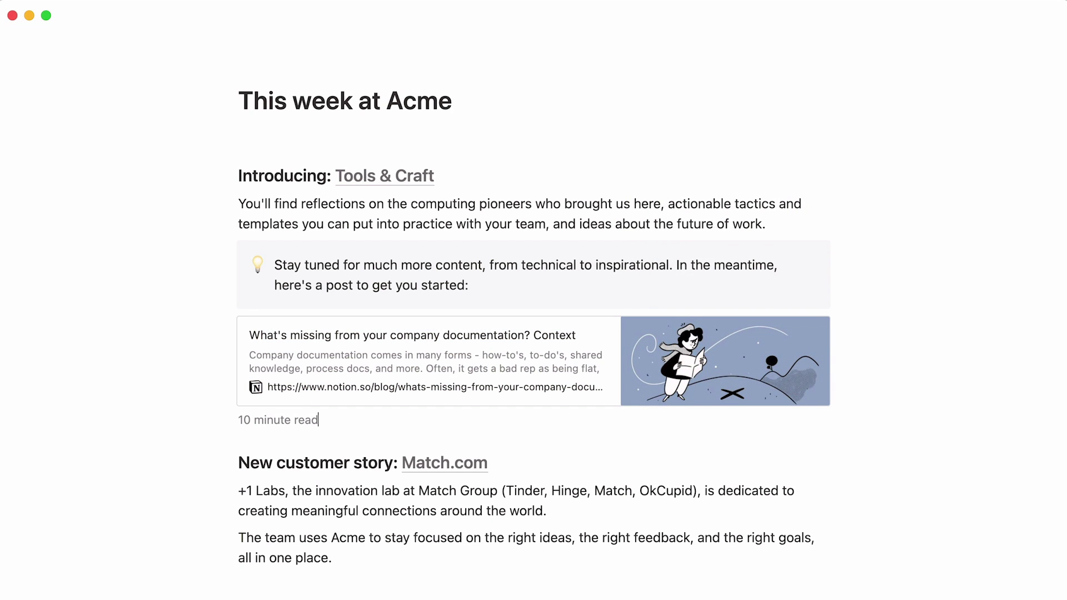
{"action": "scroll", "coordinate": [534, 300], "scroll_direction": "down", "scroll_amount": 5}
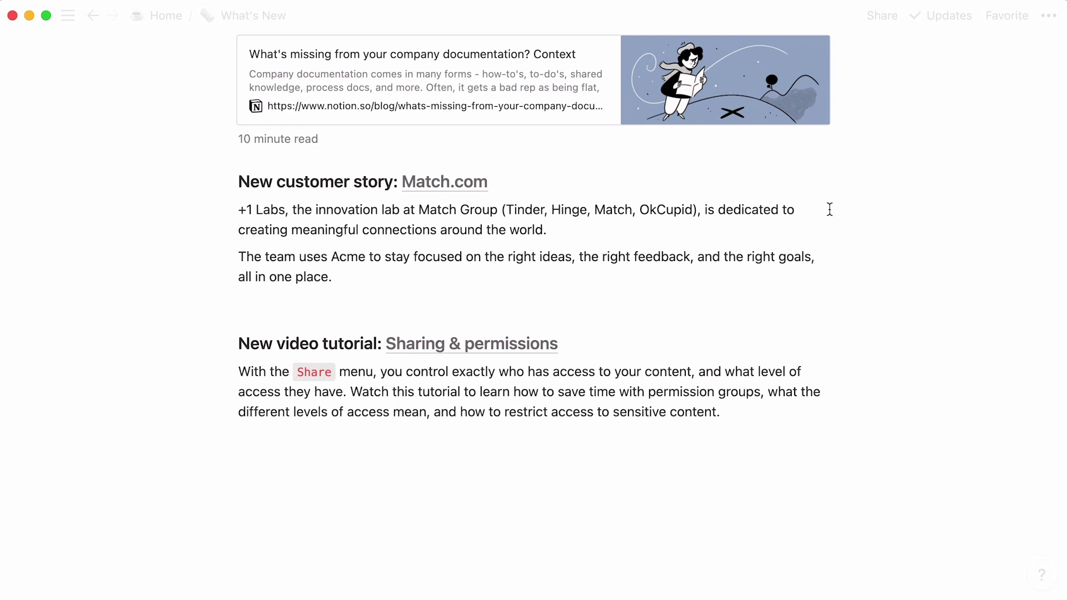
Add an /image block after 'all in one place.' and upload illustration.png from the Desktop.
{"action": "left_click", "coordinate": [533, 277]}
{"action": "key", "text": "Return"}
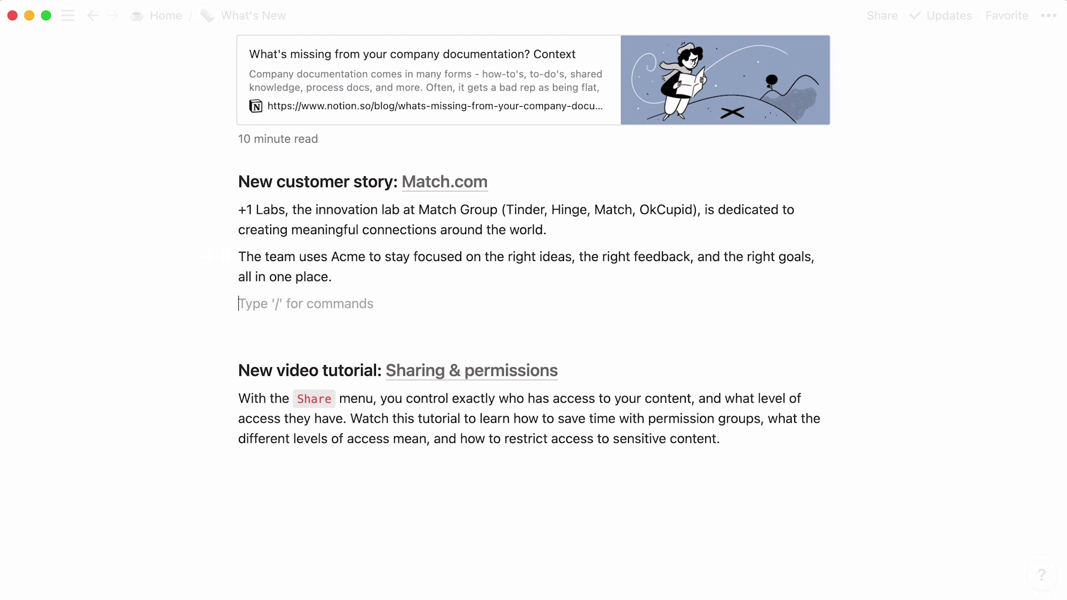
{"action": "type", "text": "/"}
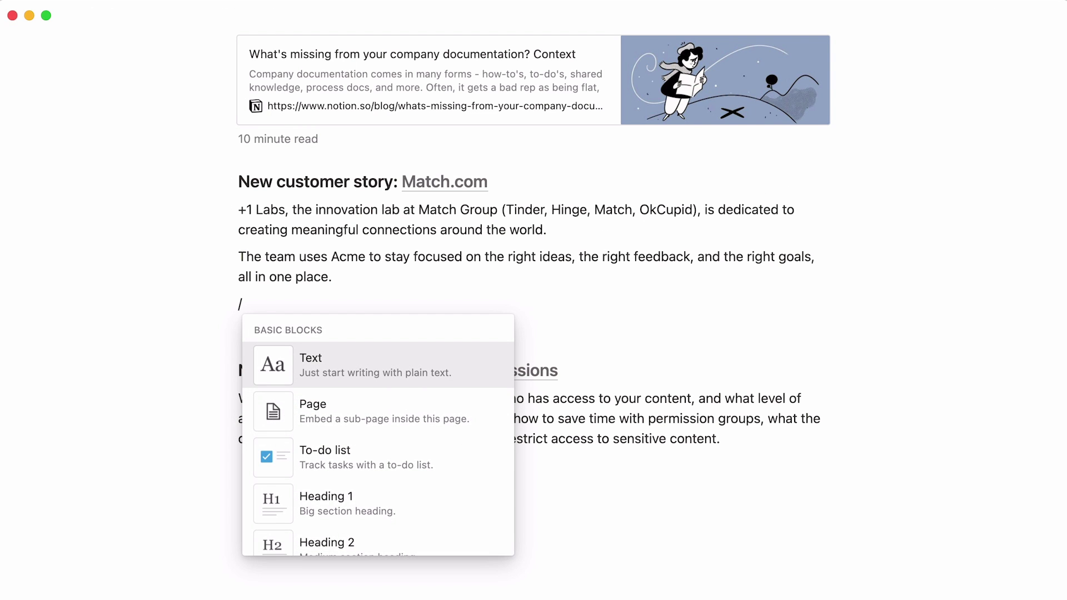
{"action": "type", "text": "image"}
{"action": "key", "text": "Return"}
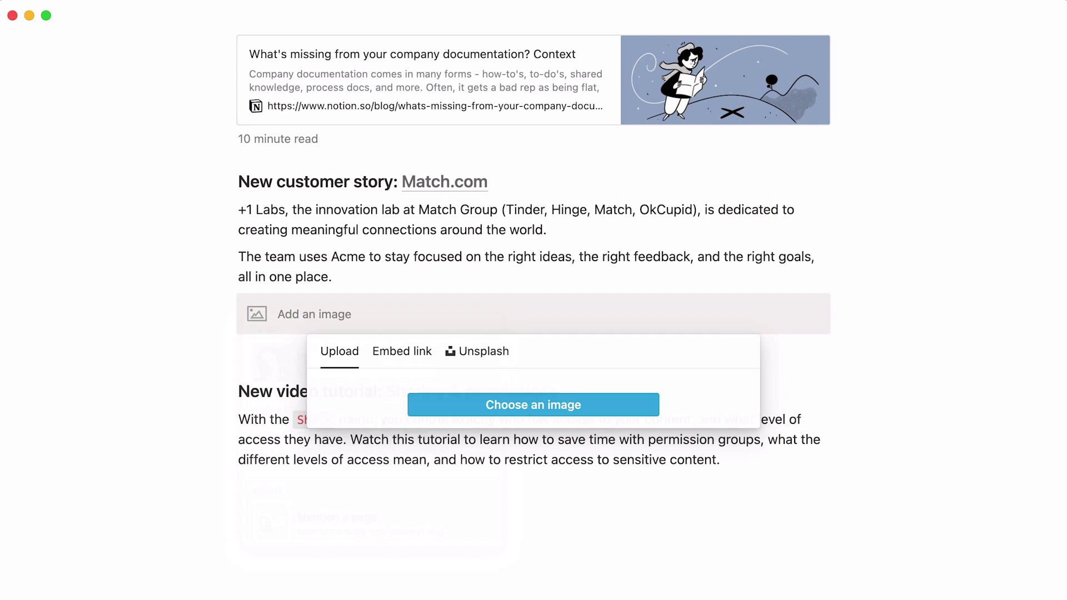
{"action": "left_click", "coordinate": [402, 351]}
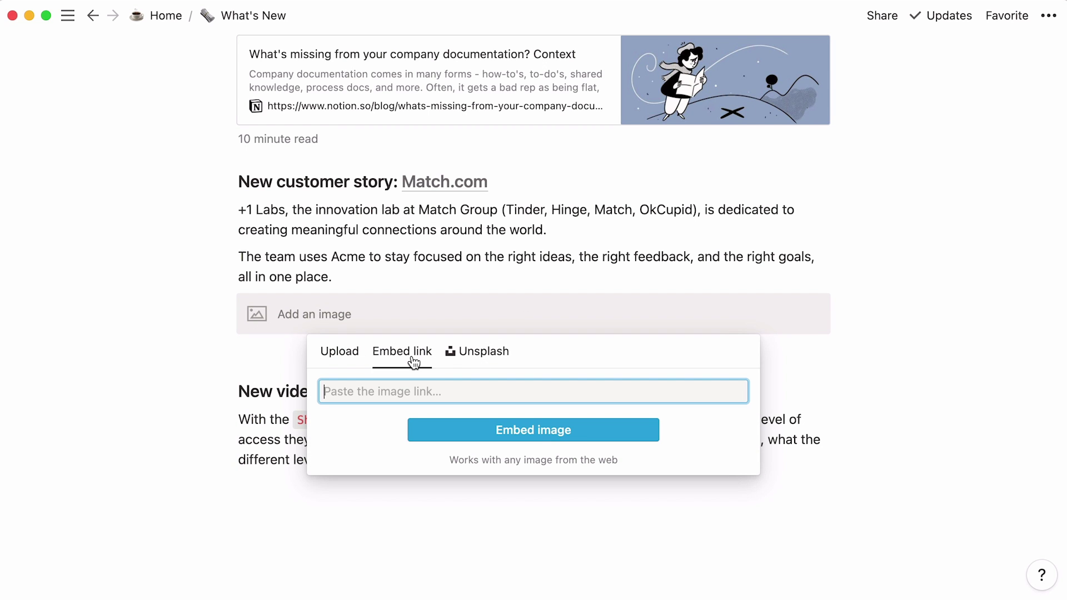
{"action": "left_click", "coordinate": [472, 362]}
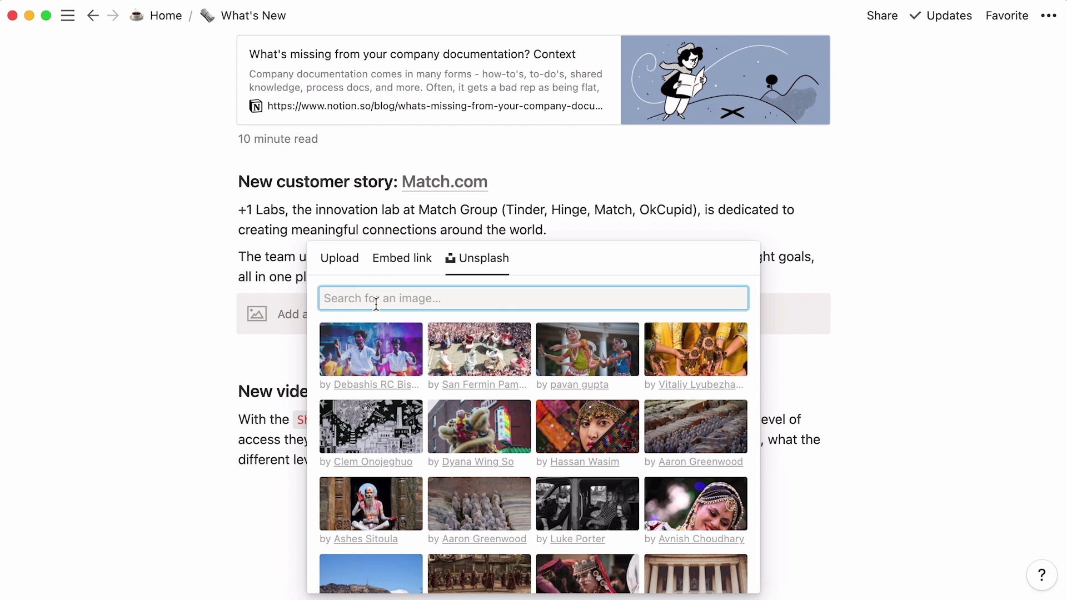
{"action": "left_click", "coordinate": [351, 266]}
{"action": "left_click", "coordinate": [457, 408]}
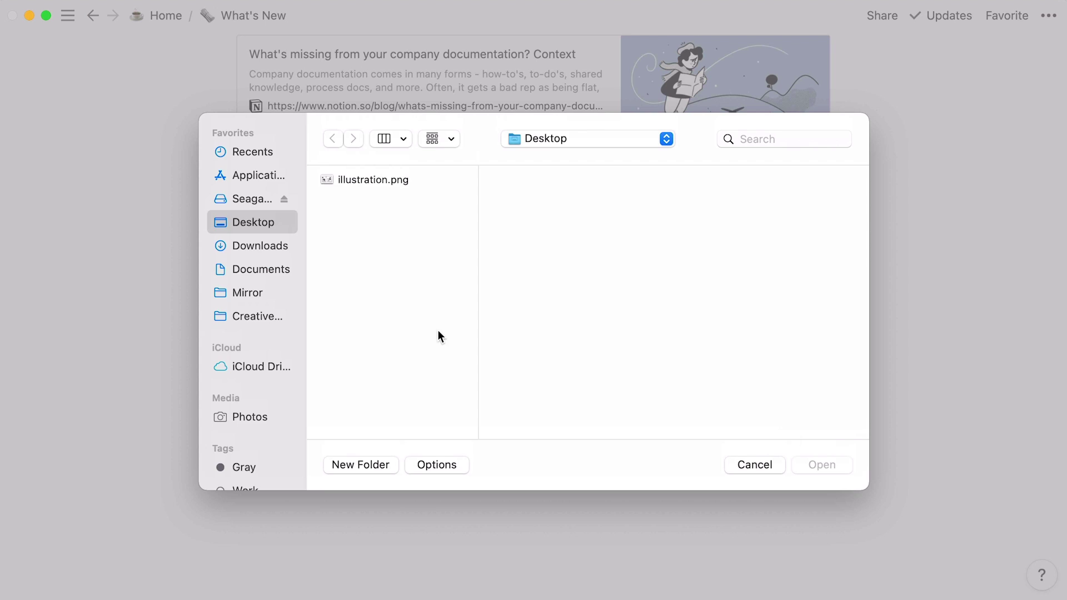
{"action": "left_click", "coordinate": [412, 185]}
{"action": "double_click", "coordinate": [411, 185]}
{"action": "scroll", "coordinate": [142, 355], "scroll_direction": "down", "scroll_amount": 5}
{"action": "scroll", "coordinate": [136, 357], "scroll_direction": "down", "scroll_amount": 5}
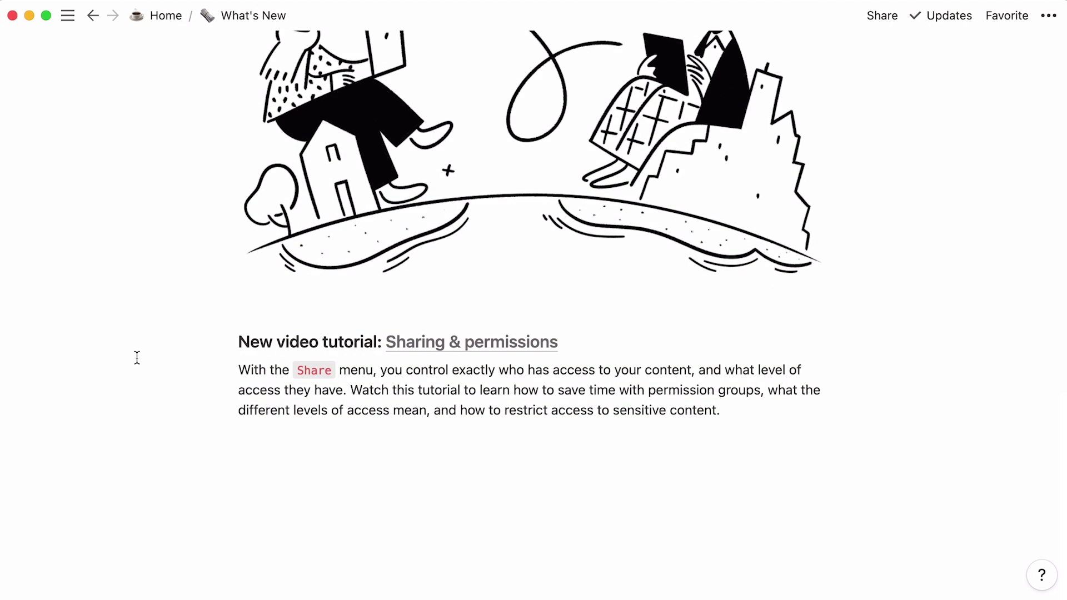
Paste the Sharing & permissions YouTube link below the tutorial as an embedded video captioned '9 minutes'.
{"action": "left_click", "coordinate": [260, 430]}
{"action": "right_click", "coordinate": [259, 430]}
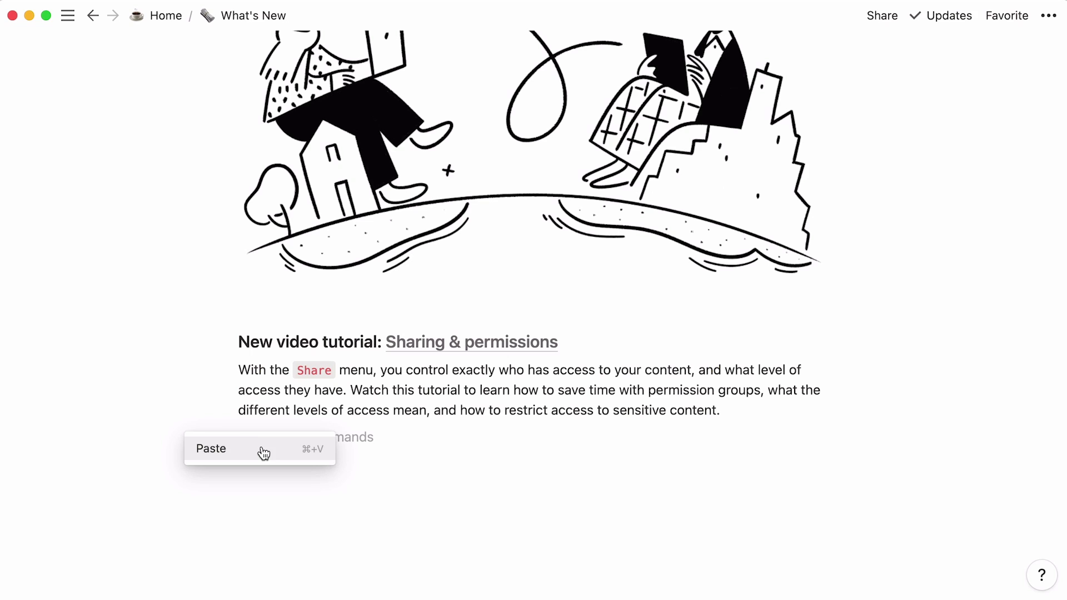
{"action": "left_click", "coordinate": [264, 449]}
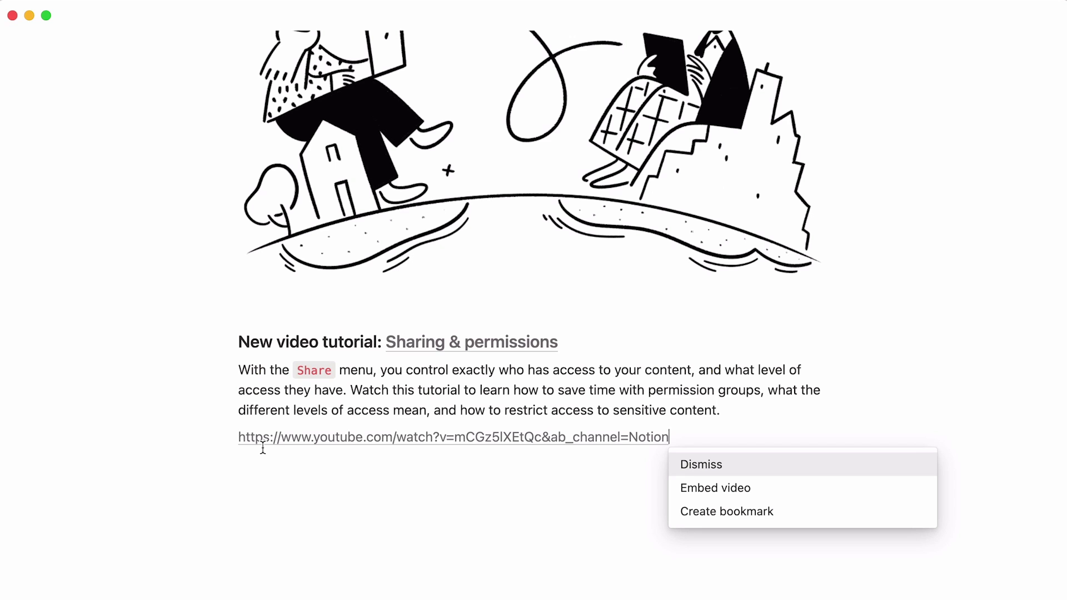
{"action": "left_click", "coordinate": [802, 485]}
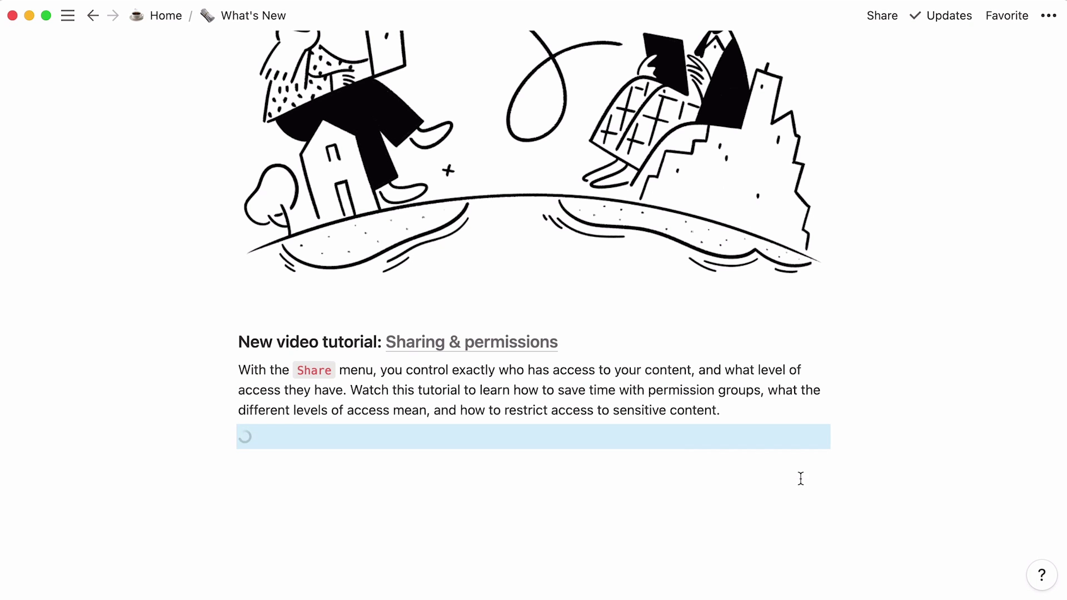
{"action": "scroll", "coordinate": [813, 404], "scroll_direction": "down", "scroll_amount": 5}
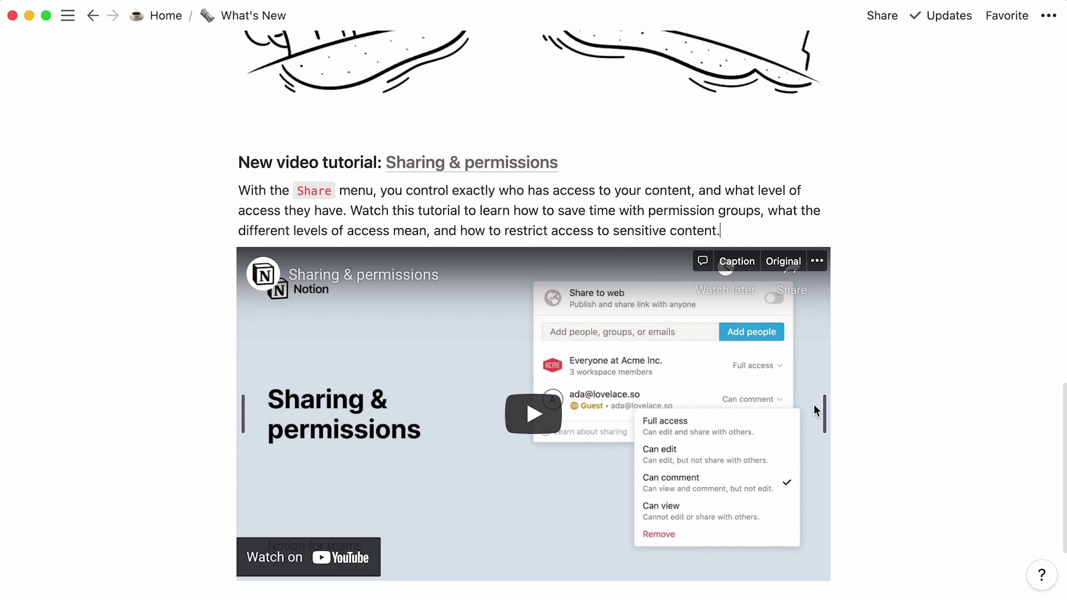
{"action": "scroll", "coordinate": [753, 275], "scroll_direction": "down", "scroll_amount": 2}
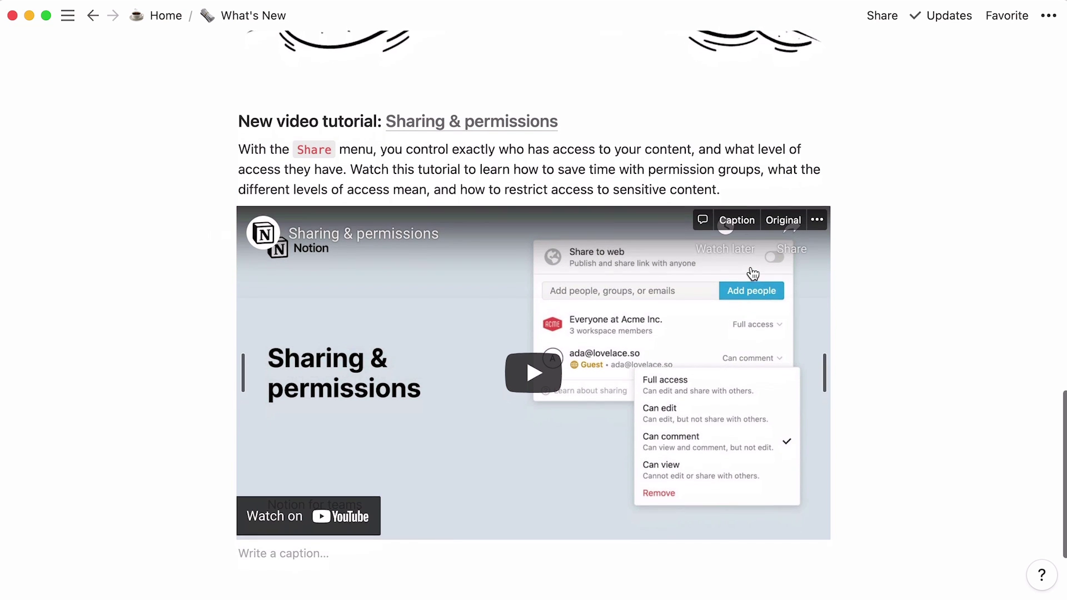
{"action": "type", "text": "9 minutes"}
{"action": "scroll", "coordinate": [915, 220], "scroll_direction": "up", "scroll_amount": 10}
Give the Introducing heading a yellow background.
{"action": "scroll", "coordinate": [916, 220], "scroll_direction": "up", "scroll_amount": 10}
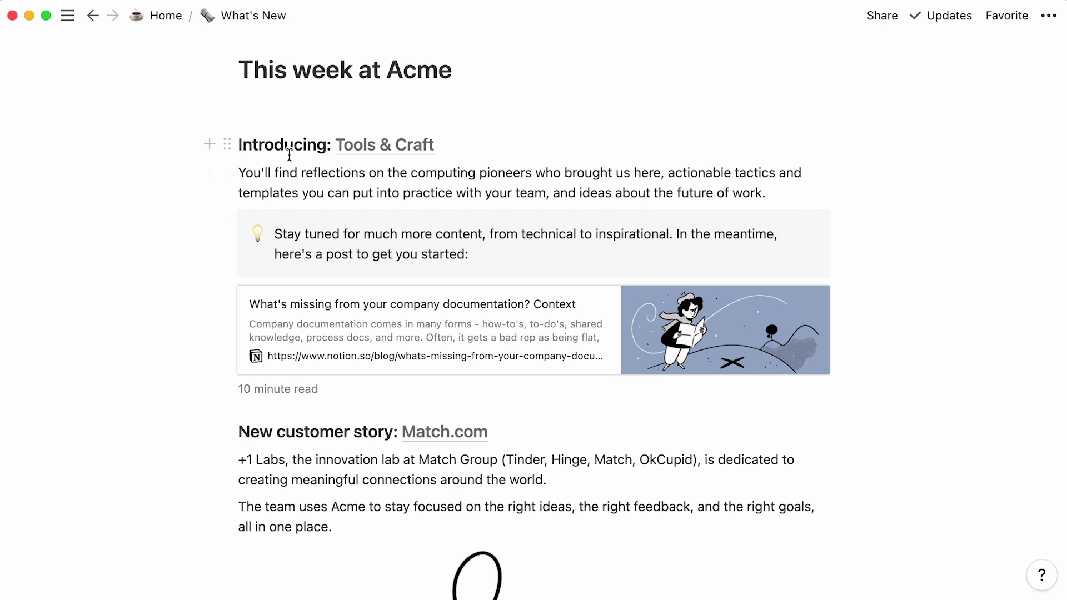
{"action": "left_click", "coordinate": [231, 146]}
{"action": "left_click", "coordinate": [139, 195]}
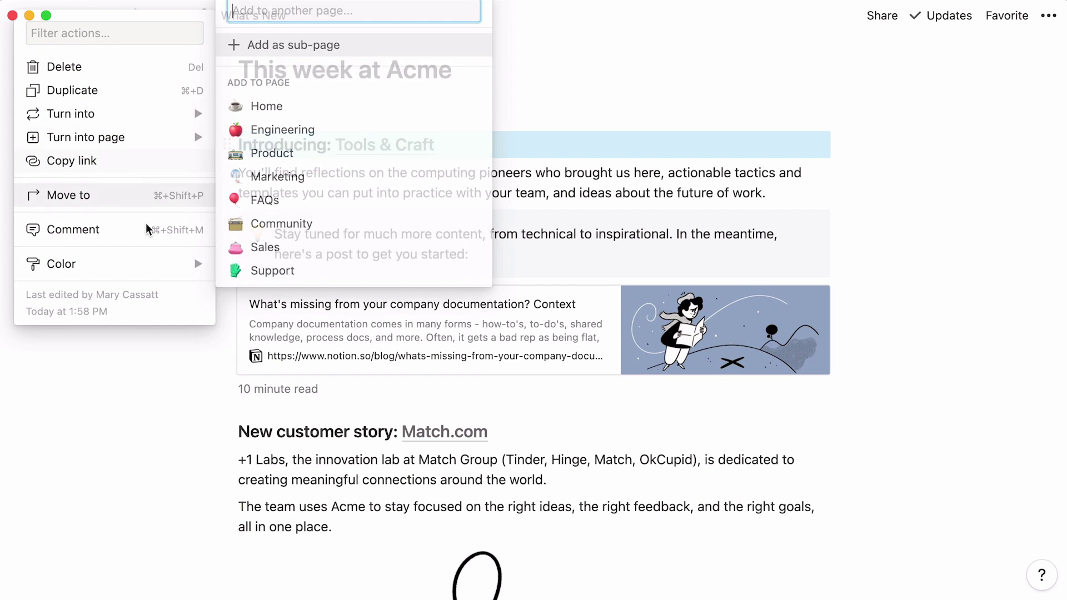
{"action": "mouse_move", "coordinate": [143, 263]}
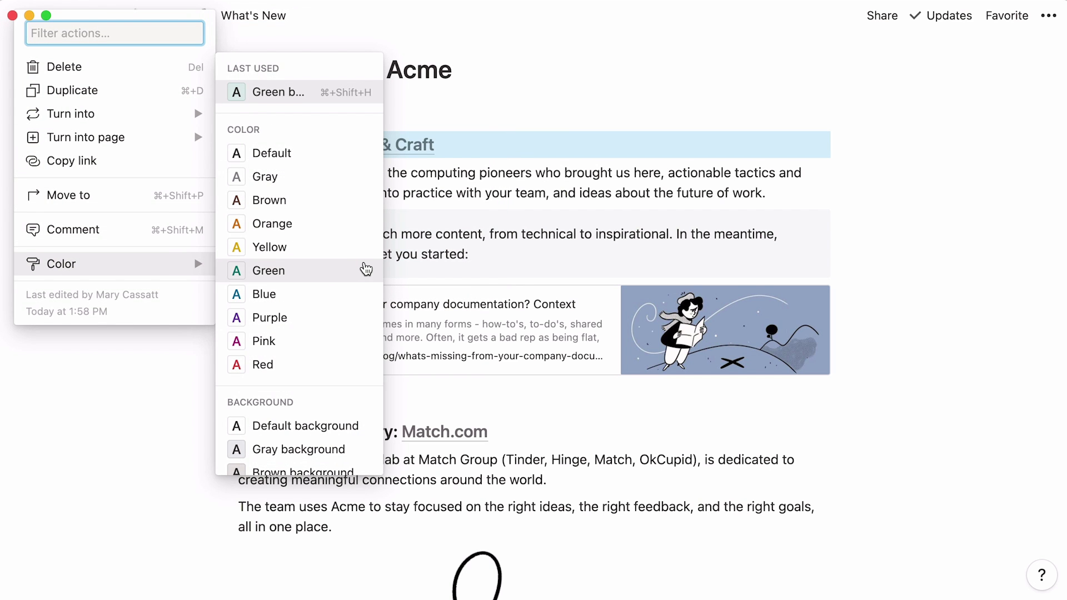
{"action": "scroll", "coordinate": [365, 269], "scroll_direction": "down", "scroll_amount": 5}
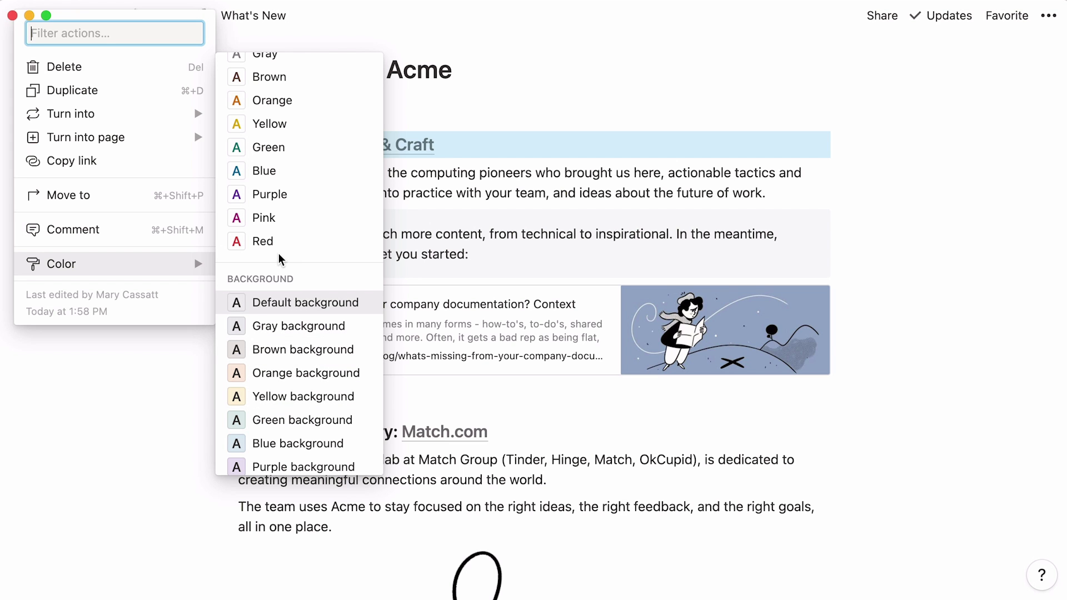
{"action": "left_click", "coordinate": [368, 396]}
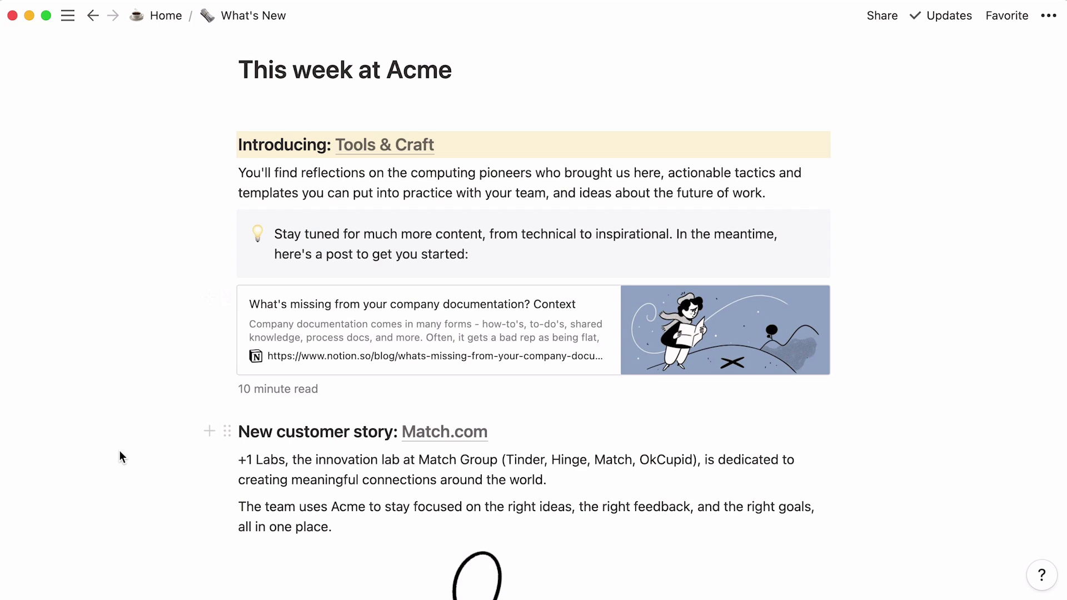
Give the Match.com customer story heading a purple background.
{"action": "scroll", "coordinate": [114, 452], "scroll_direction": "down", "scroll_amount": 10}
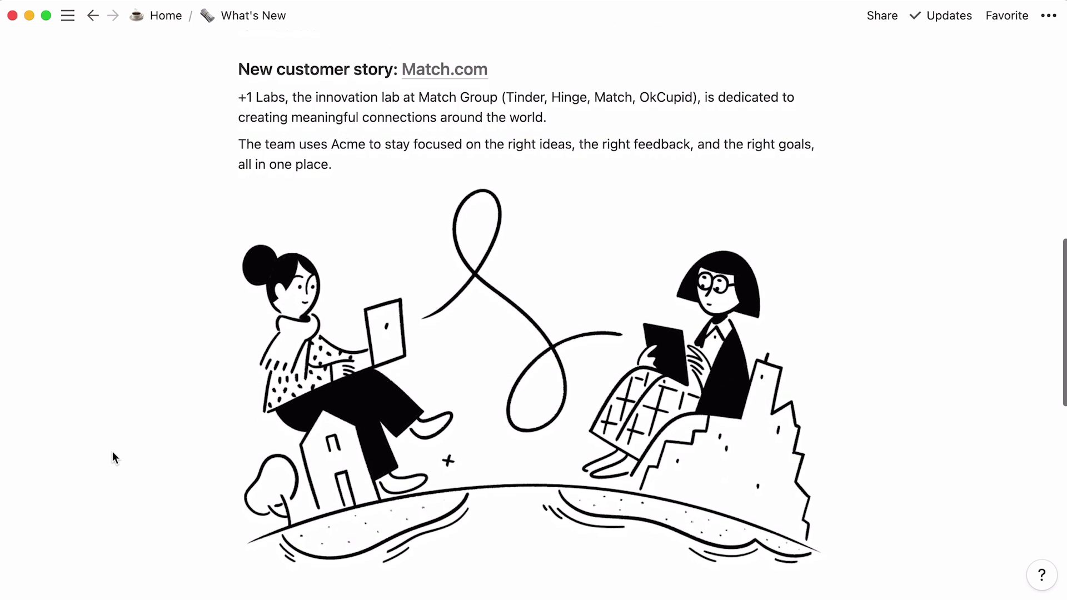
{"action": "left_click", "coordinate": [227, 64]}
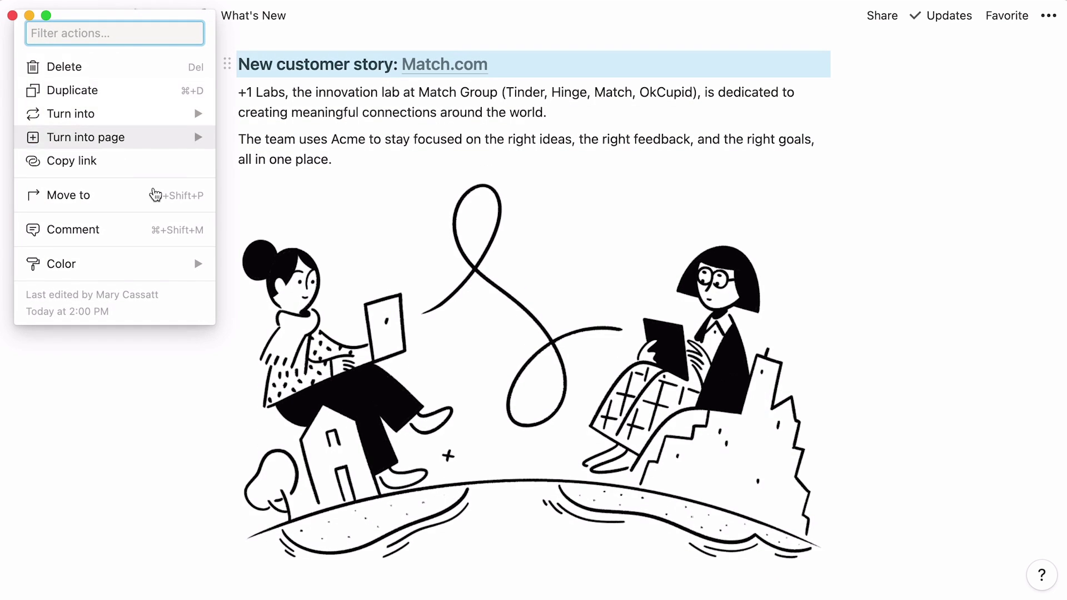
{"action": "scroll", "coordinate": [326, 270], "scroll_direction": "down", "scroll_amount": 3}
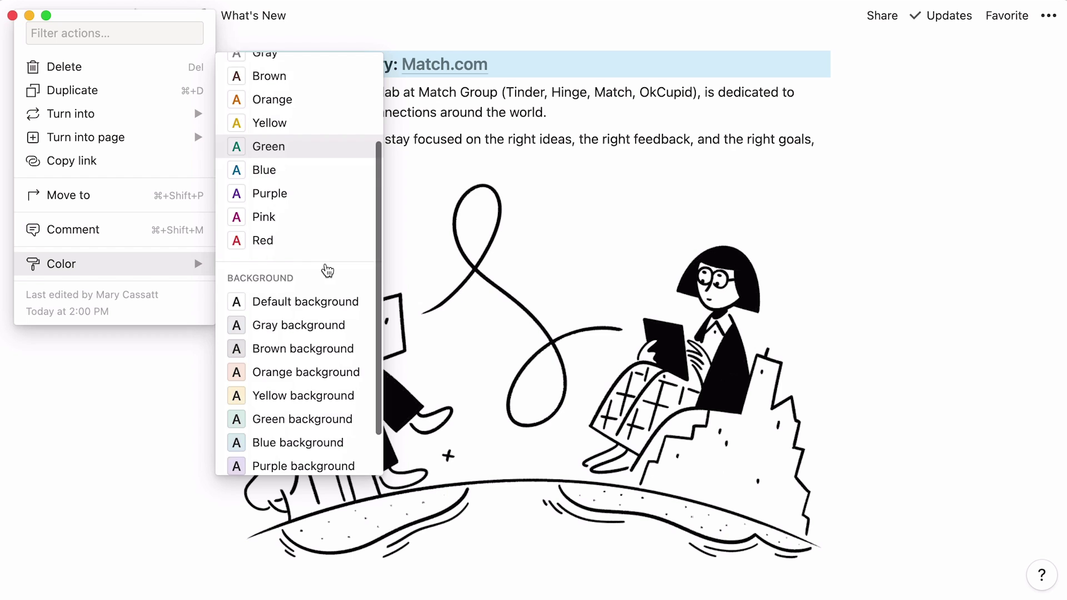
{"action": "scroll", "coordinate": [327, 271], "scroll_direction": "down", "scroll_amount": 1}
{"action": "left_click", "coordinate": [356, 429]}
Give the 'New video tutorial: Sharing & permissions' heading a blue background, then scroll back up.
{"action": "scroll", "coordinate": [143, 474], "scroll_direction": "down", "scroll_amount": 5}
{"action": "scroll", "coordinate": [124, 476], "scroll_direction": "down", "scroll_amount": 10}
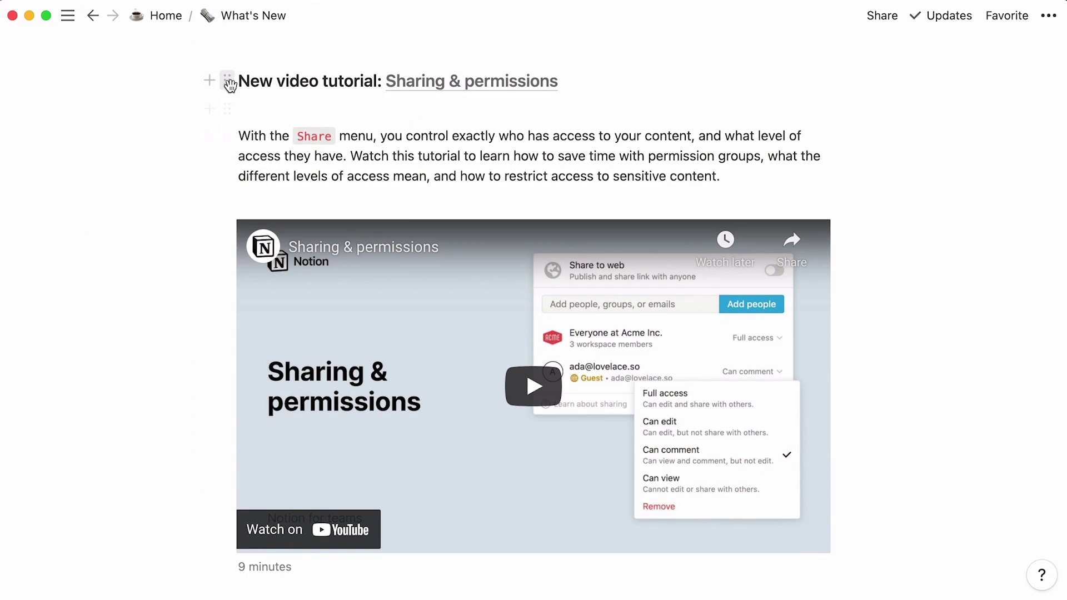
{"action": "left_click", "coordinate": [227, 83]}
{"action": "mouse_move", "coordinate": [124, 262]}
{"action": "scroll", "coordinate": [311, 283], "scroll_direction": "down", "scroll_amount": 3}
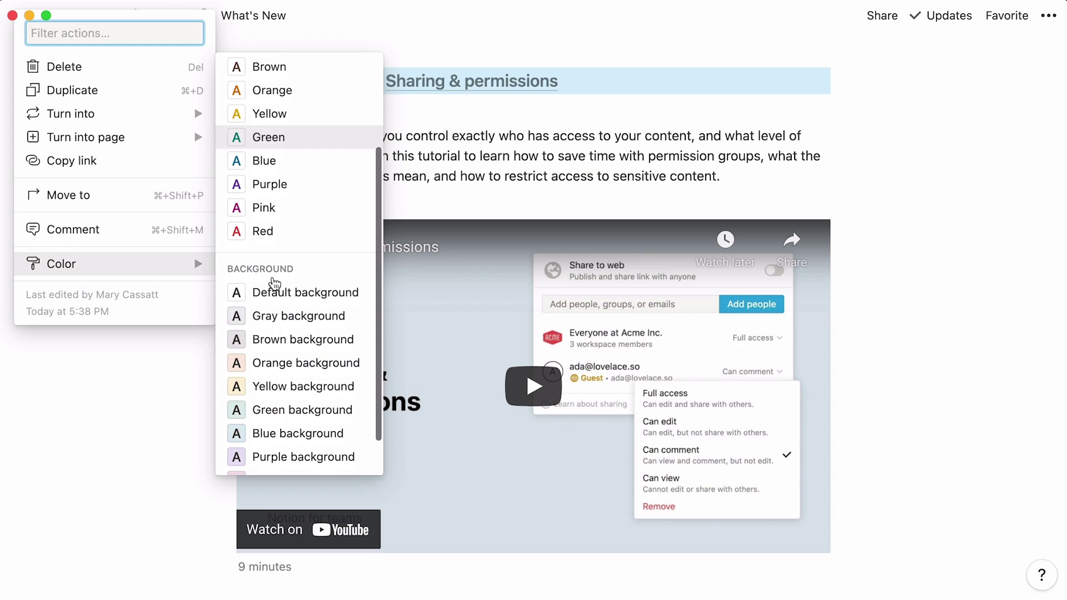
{"action": "left_click", "coordinate": [286, 435]}
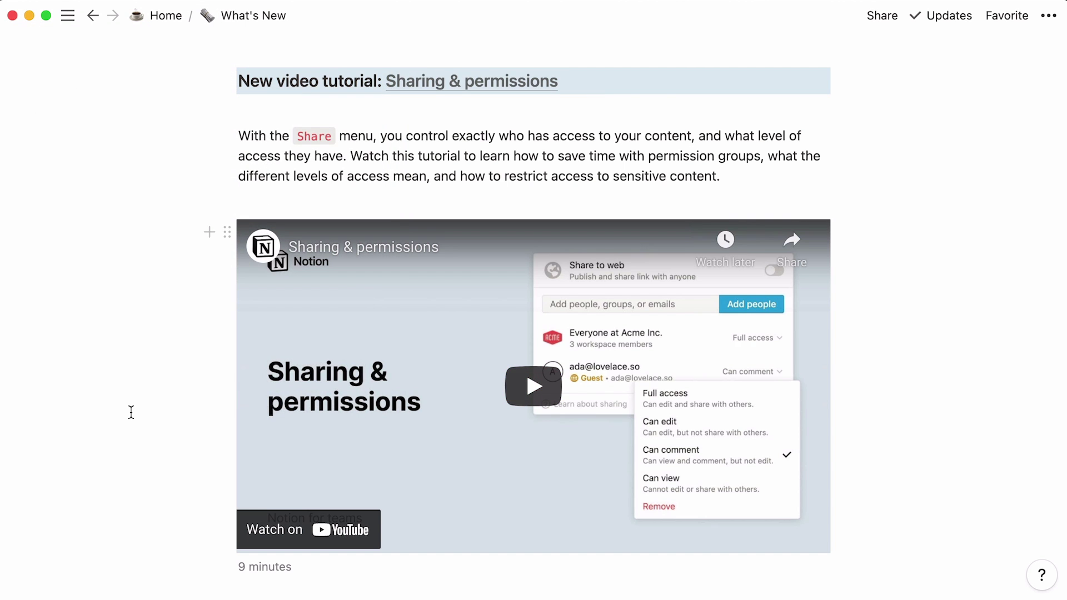
{"action": "scroll", "coordinate": [132, 412], "scroll_direction": "up", "scroll_amount": 15}
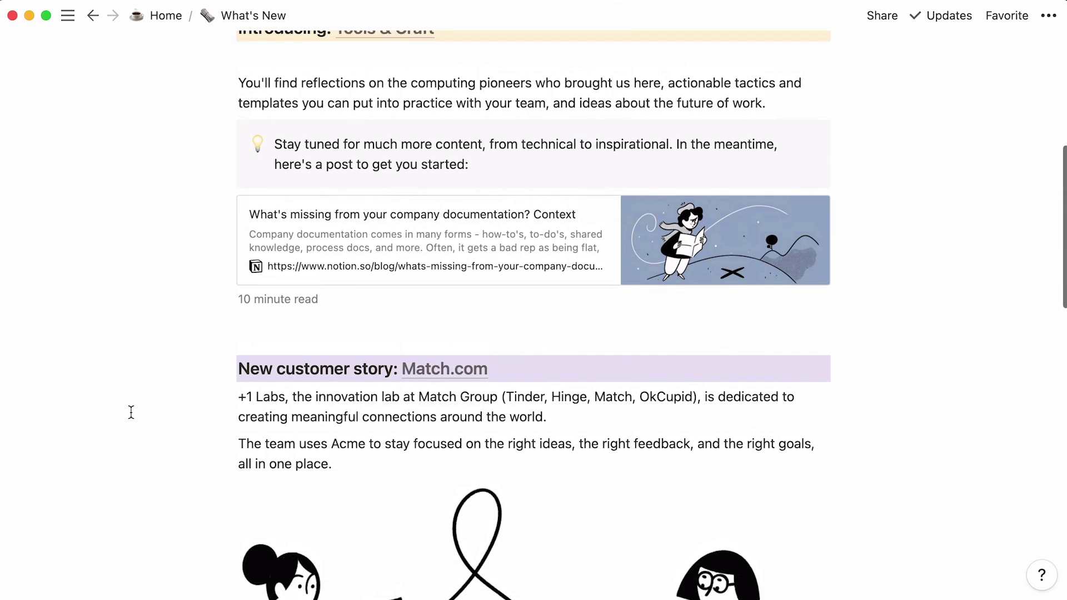
Give What's New an Unsplash cover: the first street illustration from an 'illustration' search.
{"action": "scroll", "coordinate": [131, 411], "scroll_direction": "up", "scroll_amount": 7}
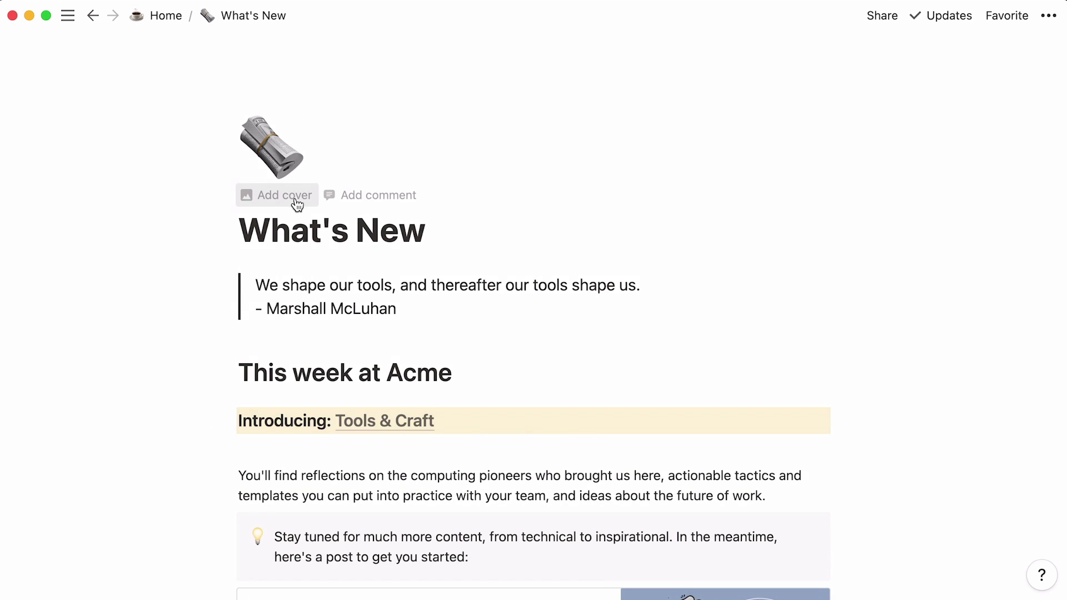
{"action": "left_click", "coordinate": [296, 201]}
{"action": "mouse_move", "coordinate": [754, 162]}
{"action": "left_click", "coordinate": [709, 195]}
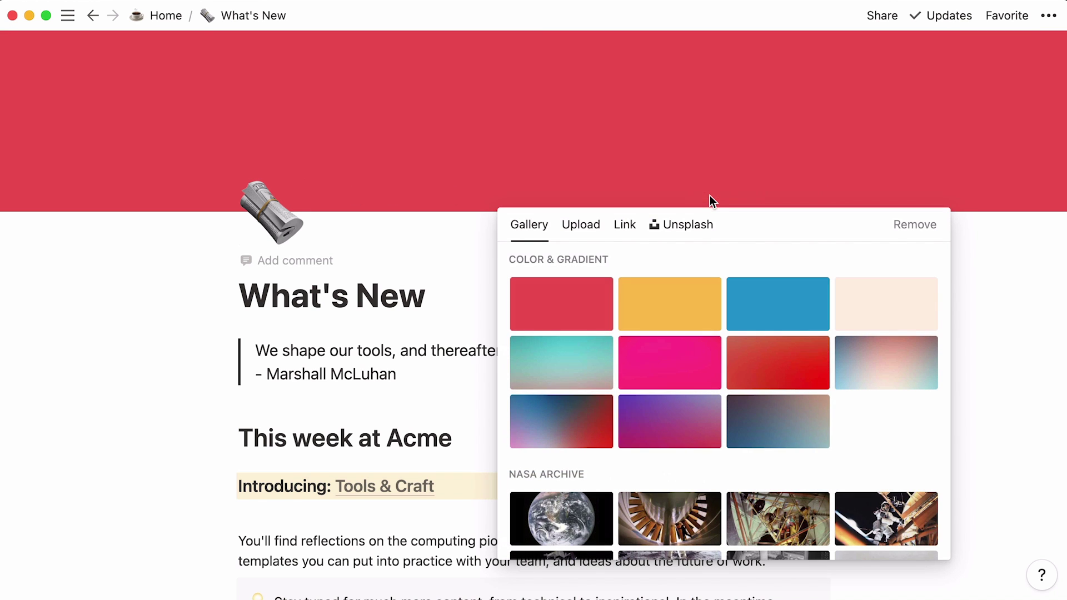
{"action": "left_click", "coordinate": [673, 226]}
{"action": "type", "text": "illustration"}
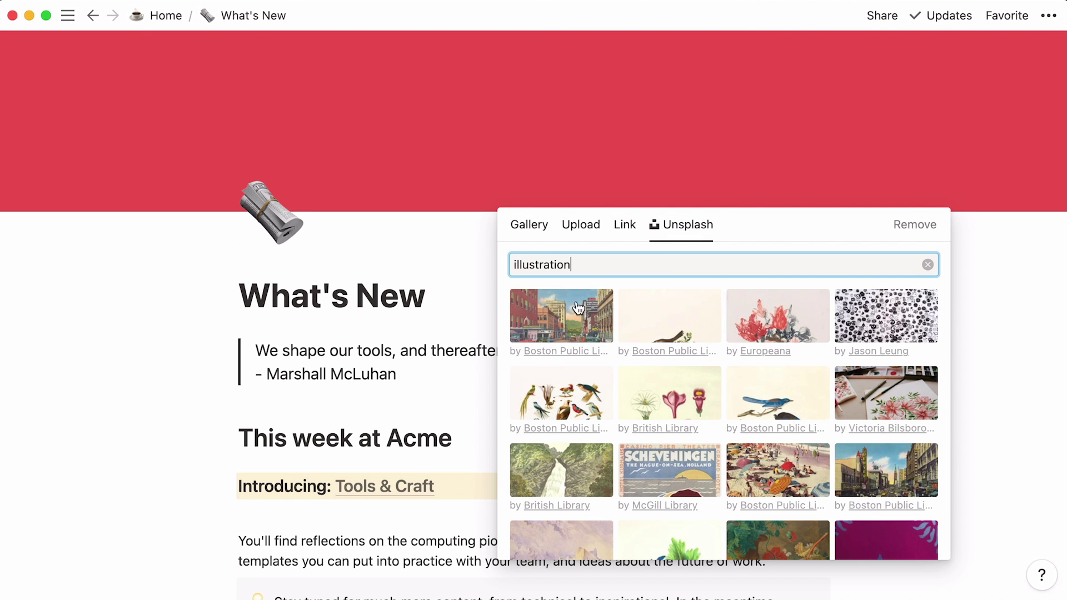
{"action": "left_click", "coordinate": [568, 318]}
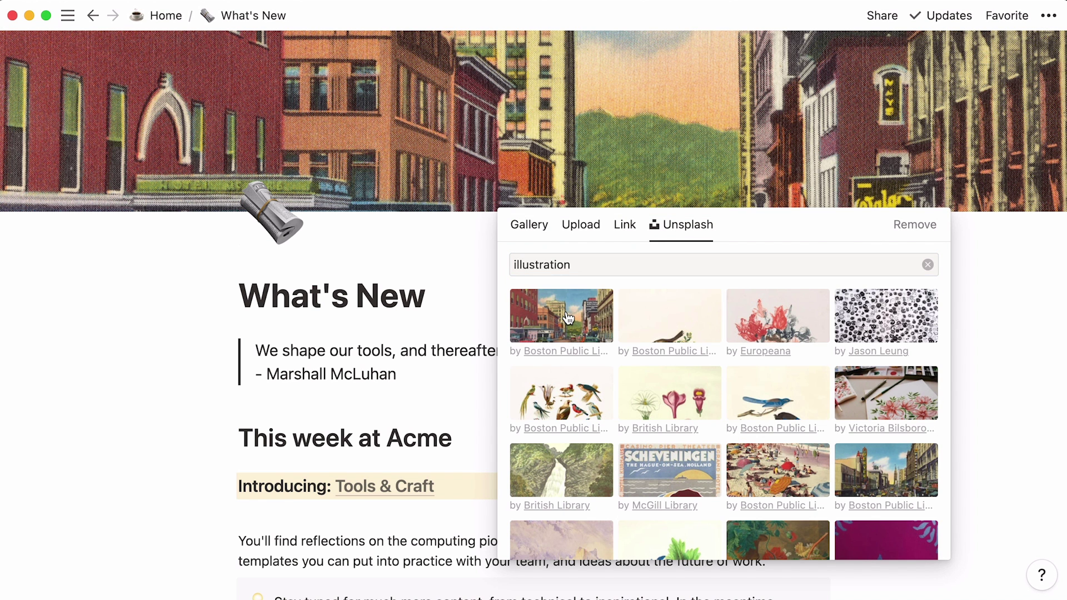
{"action": "left_click", "coordinate": [119, 391]}
{"action": "scroll", "coordinate": [119, 391], "scroll_direction": "down", "scroll_amount": 5}
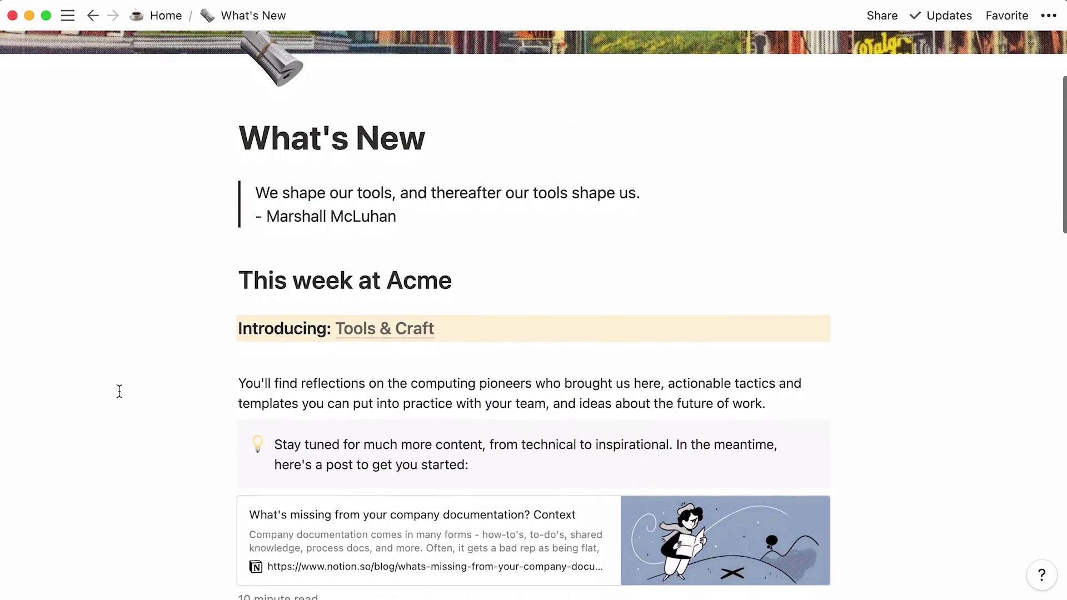
Move the Match.com illustration above the first story paragraph.
{"action": "scroll", "coordinate": [119, 391], "scroll_direction": "down", "scroll_amount": 15}
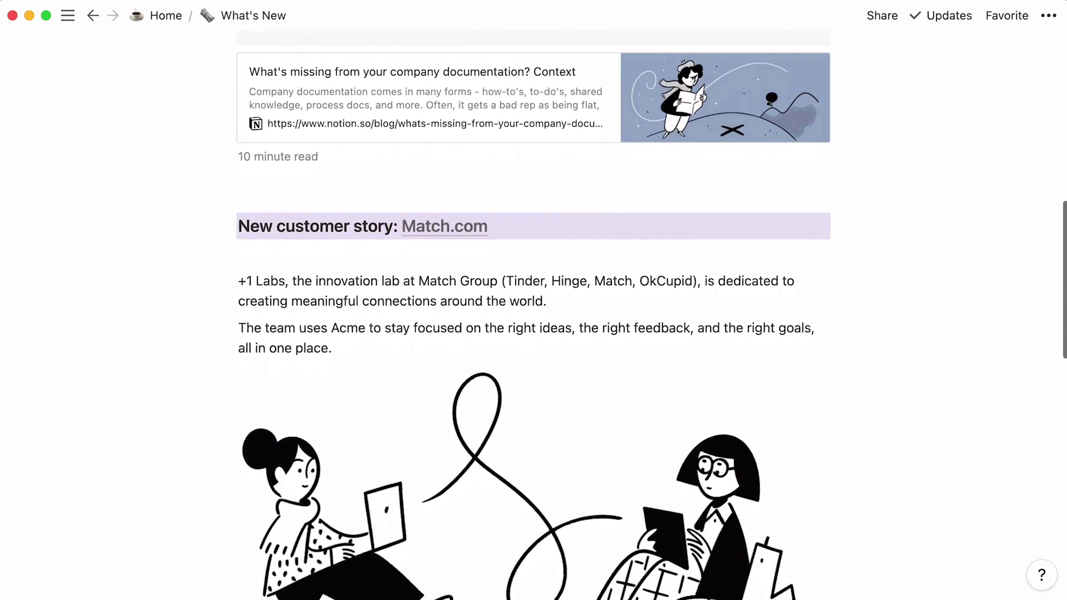
{"action": "scroll", "coordinate": [196, 270], "scroll_direction": "down", "scroll_amount": 5}
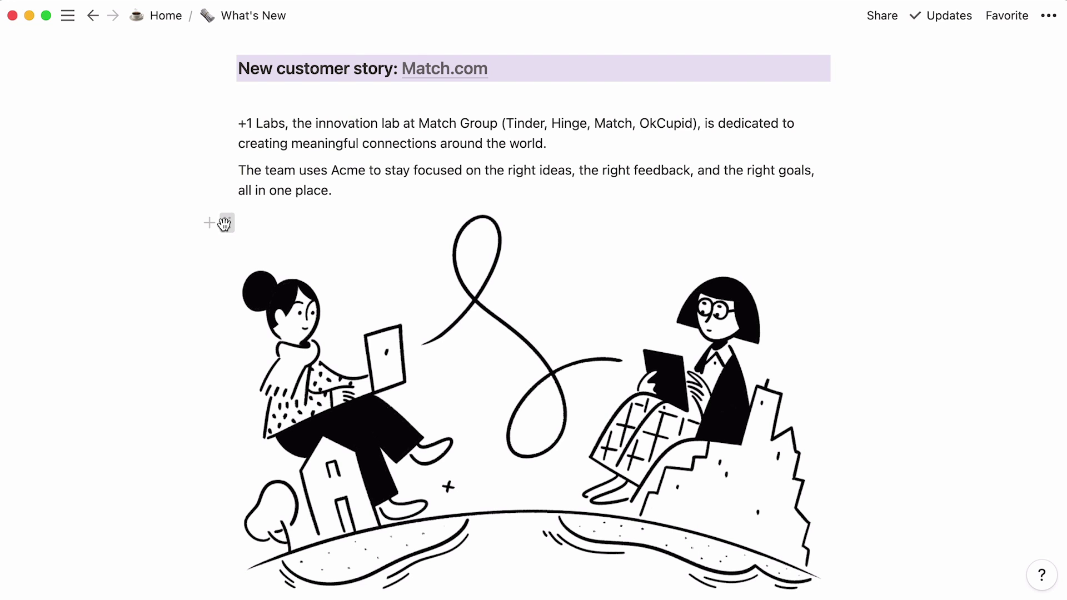
{"action": "left_click_drag", "start_coordinate": [224, 218], "coordinate": [239, 120]}
{"action": "left_click", "coordinate": [112, 241]}
Insert an empty image block below the team paragraph using /image.
{"action": "scroll", "coordinate": [113, 240], "scroll_direction": "down", "scroll_amount": 3}
{"action": "scroll", "coordinate": [112, 240], "scroll_direction": "down", "scroll_amount": 2}
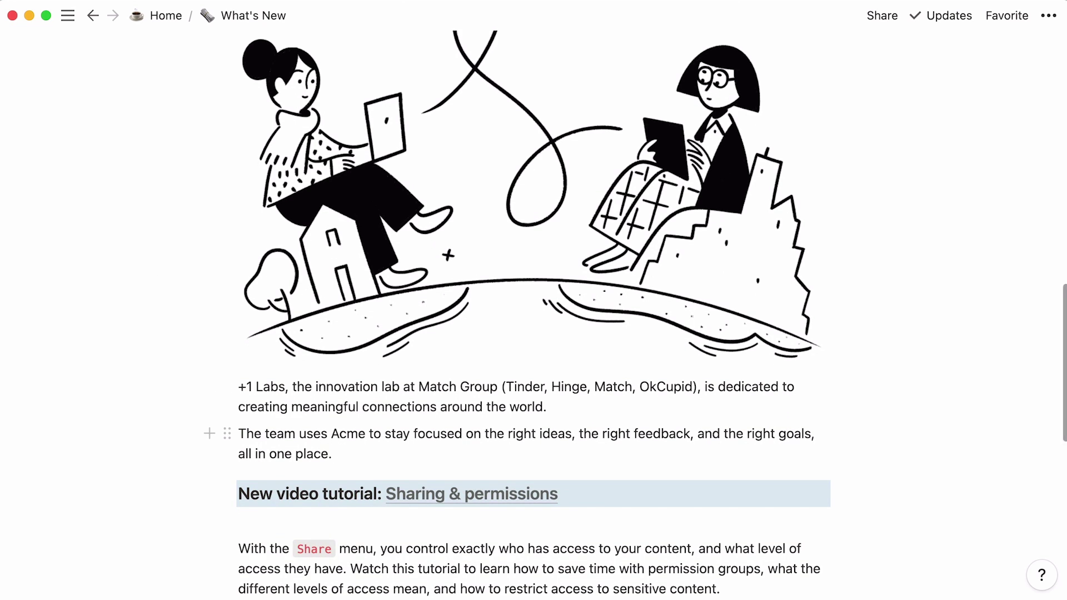
{"action": "left_click", "coordinate": [339, 449]}
{"action": "key", "text": "Return"}
{"action": "type", "text": "/ima"}
{"action": "key", "text": "Return"}
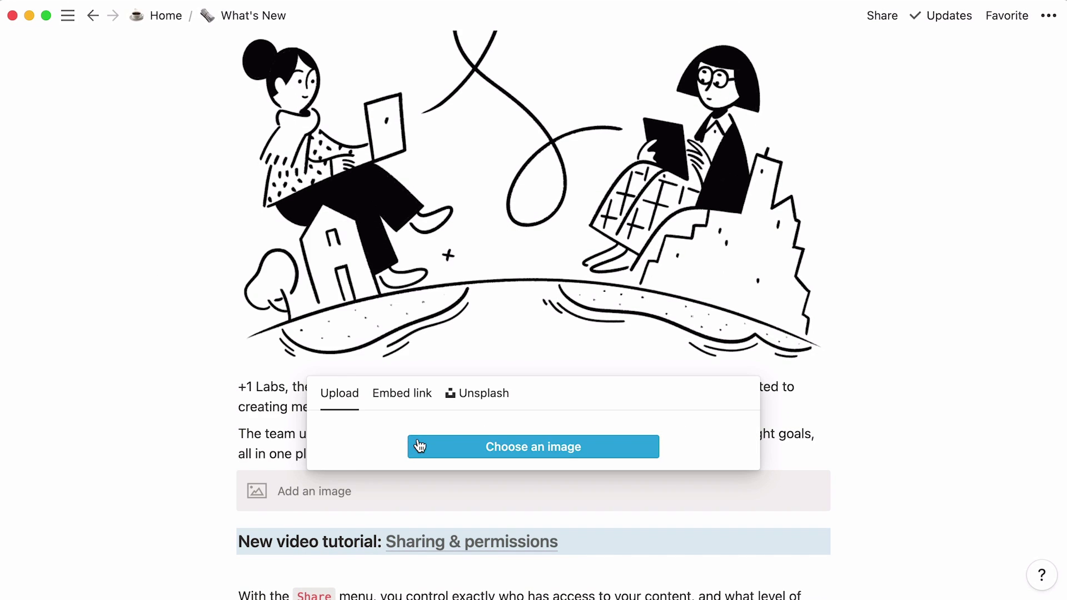
Upload illustration.png into the image block and place it beside the first illustration.
{"action": "left_click", "coordinate": [417, 446]}
{"action": "double_click", "coordinate": [395, 185]}
{"action": "scroll", "coordinate": [395, 185], "scroll_direction": "down", "scroll_amount": 6}
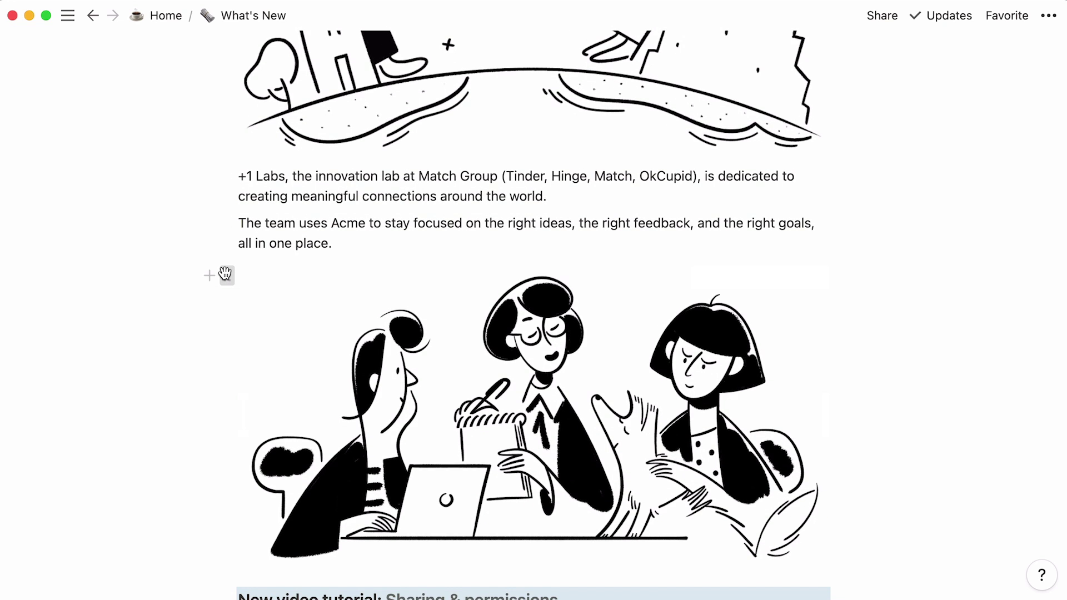
{"action": "left_click_drag", "start_coordinate": [225, 273], "coordinate": [870, 121]}
Put the +1 Labs paragraph in the left column and the team paragraph in the right.
{"action": "scroll", "coordinate": [869, 120], "scroll_direction": "up", "scroll_amount": 5}
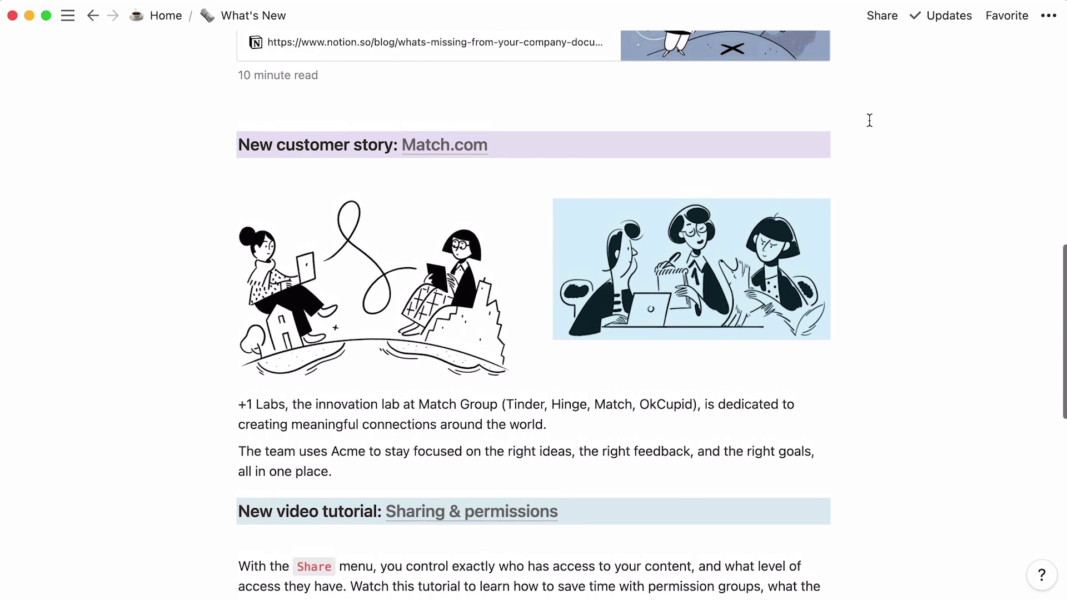
{"action": "left_click", "coordinate": [870, 120]}
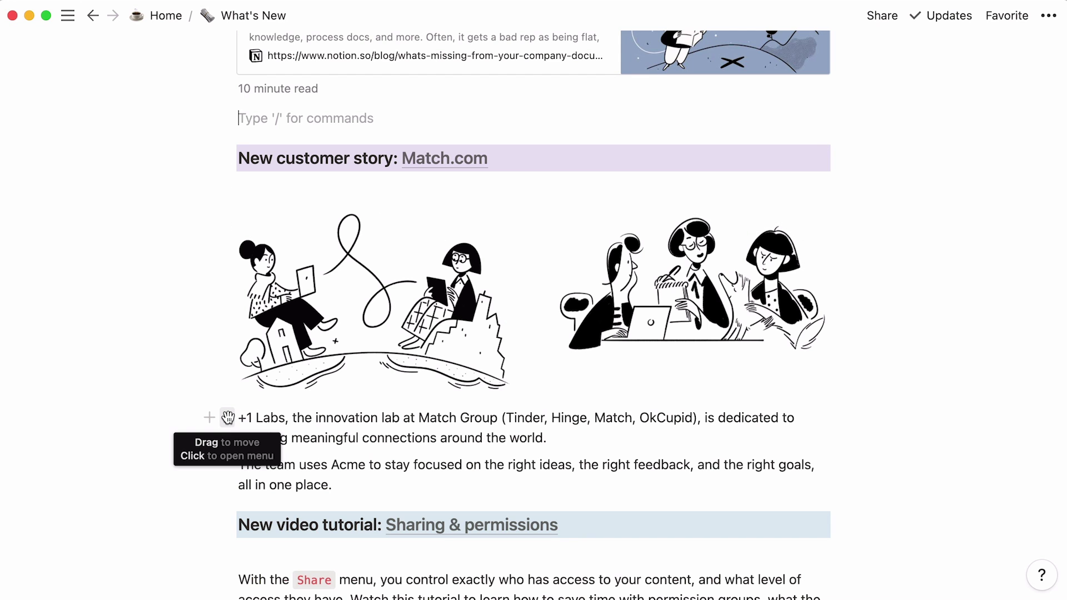
{"action": "left_click_drag", "start_coordinate": [228, 417], "coordinate": [248, 398]}
{"action": "left_click_drag", "start_coordinate": [227, 512], "coordinate": [648, 228]}
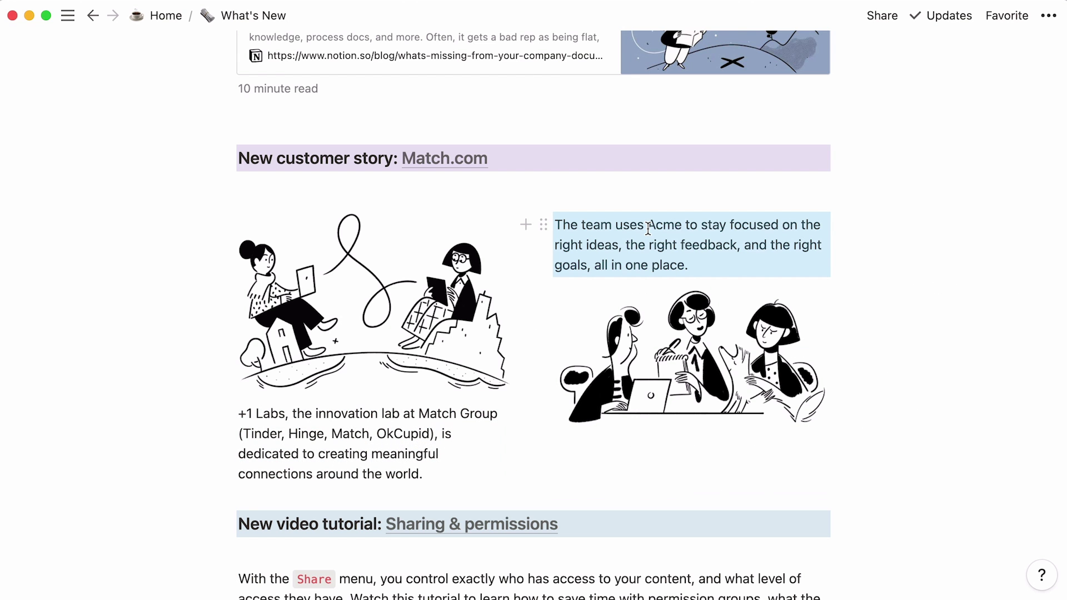
{"action": "left_click", "coordinate": [939, 208]}
{"action": "scroll", "coordinate": [941, 208], "scroll_direction": "down", "scroll_amount": 5}
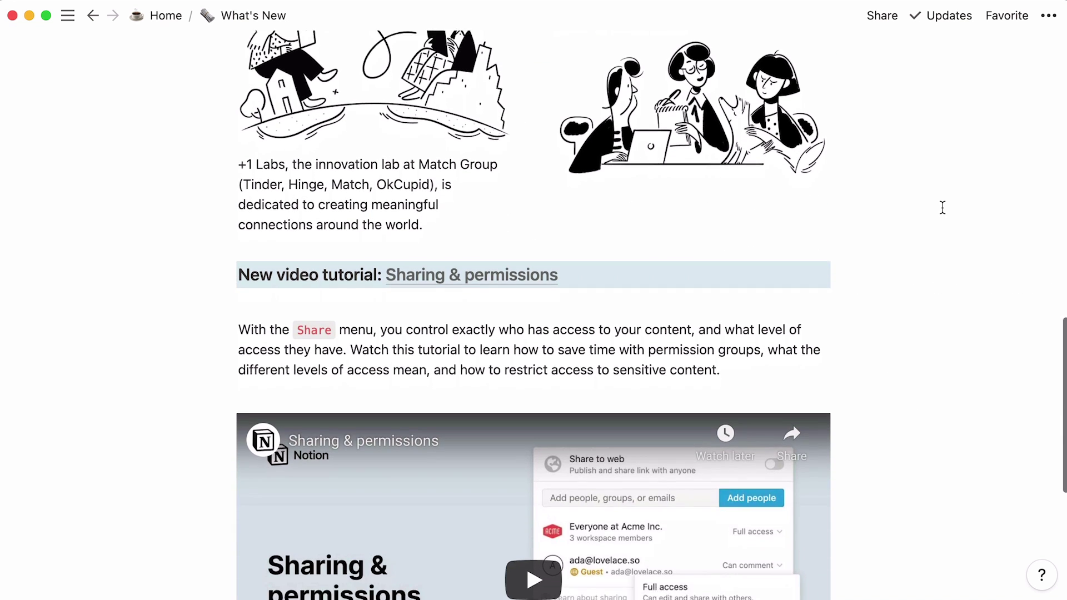
{"action": "scroll", "coordinate": [943, 208], "scroll_direction": "up", "scroll_amount": 2}
{"action": "scroll", "coordinate": [942, 207], "scroll_direction": "up", "scroll_amount": 7}
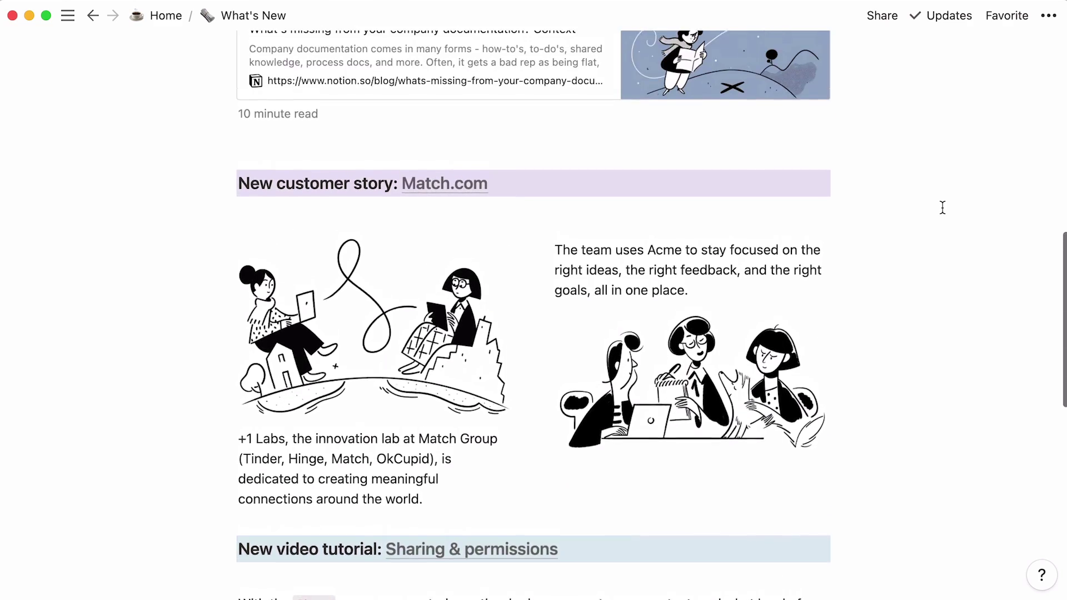
{"action": "scroll", "coordinate": [943, 207], "scroll_direction": "up", "scroll_amount": 9}
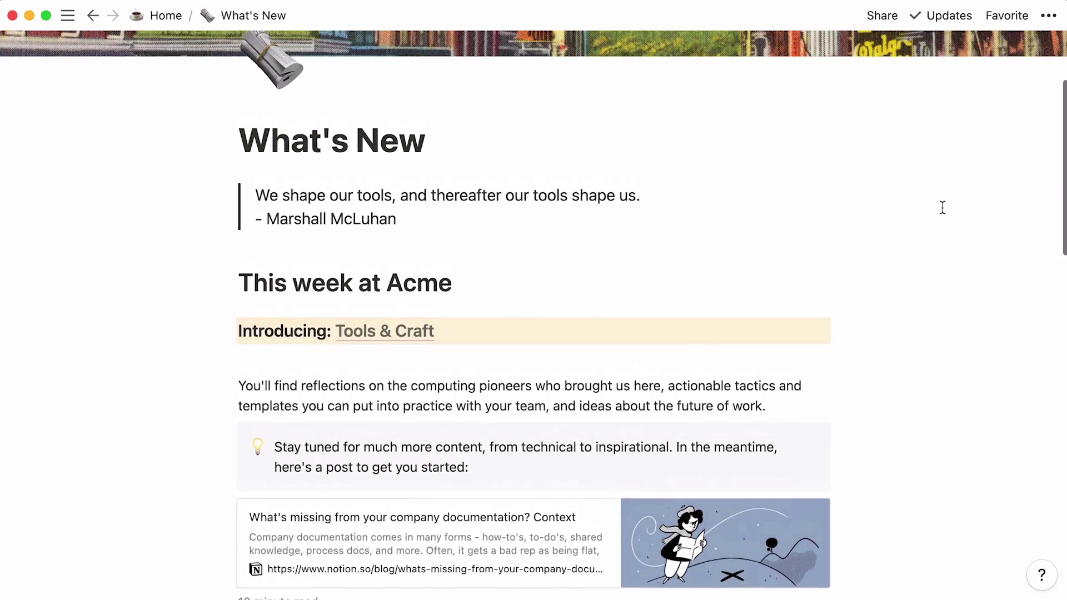
{"action": "scroll", "coordinate": [943, 207], "scroll_direction": "up", "scroll_amount": 3}
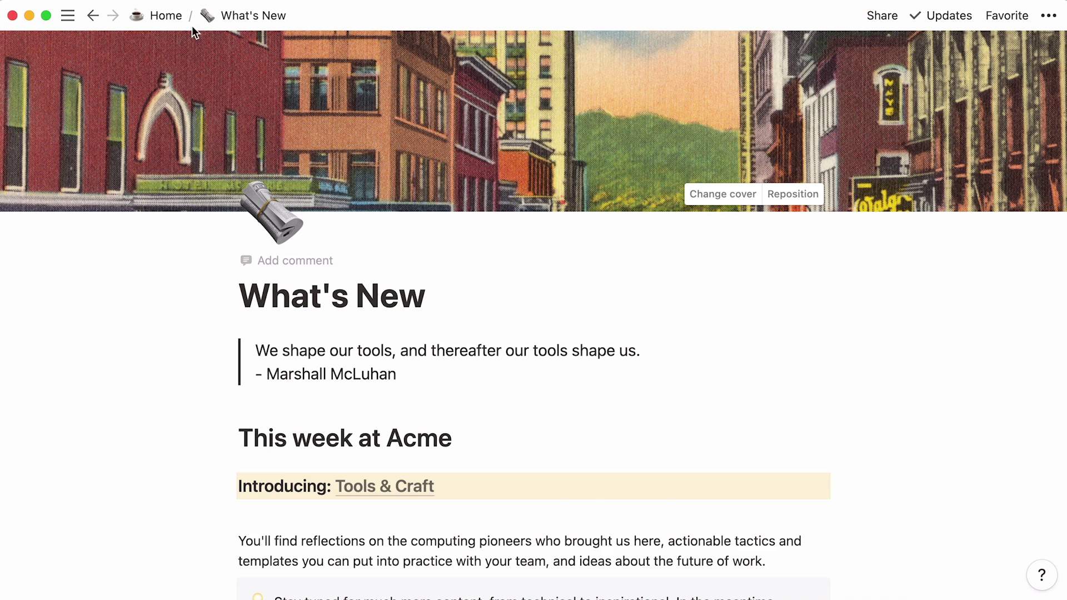
Go from Home to the Employee Directory and open the first employee's card as a peek.
{"action": "left_click", "coordinate": [167, 15]}
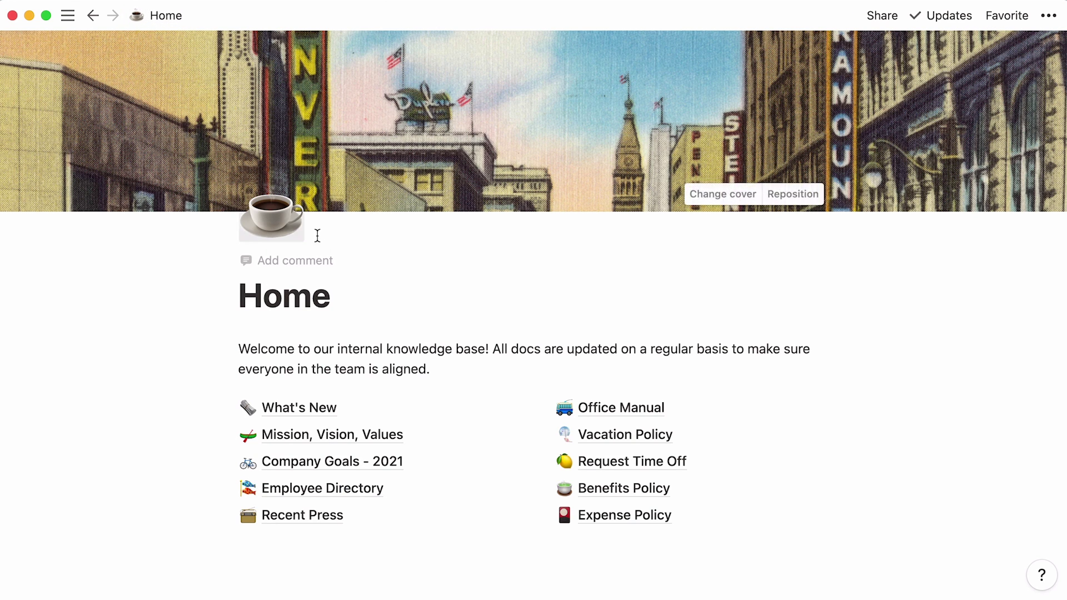
{"action": "left_click", "coordinate": [397, 487]}
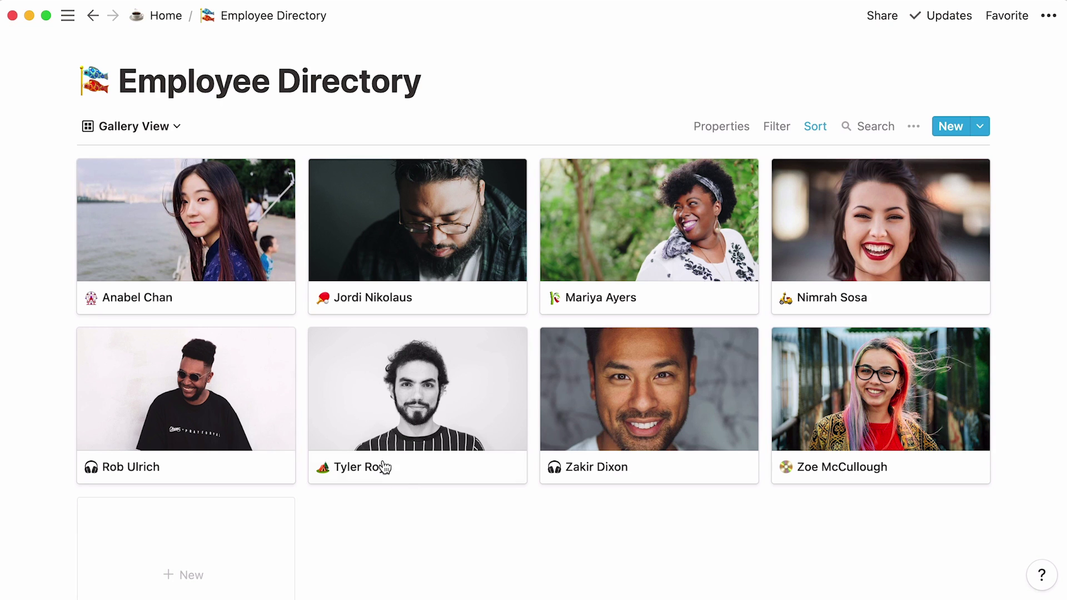
{"action": "left_click", "coordinate": [191, 272]}
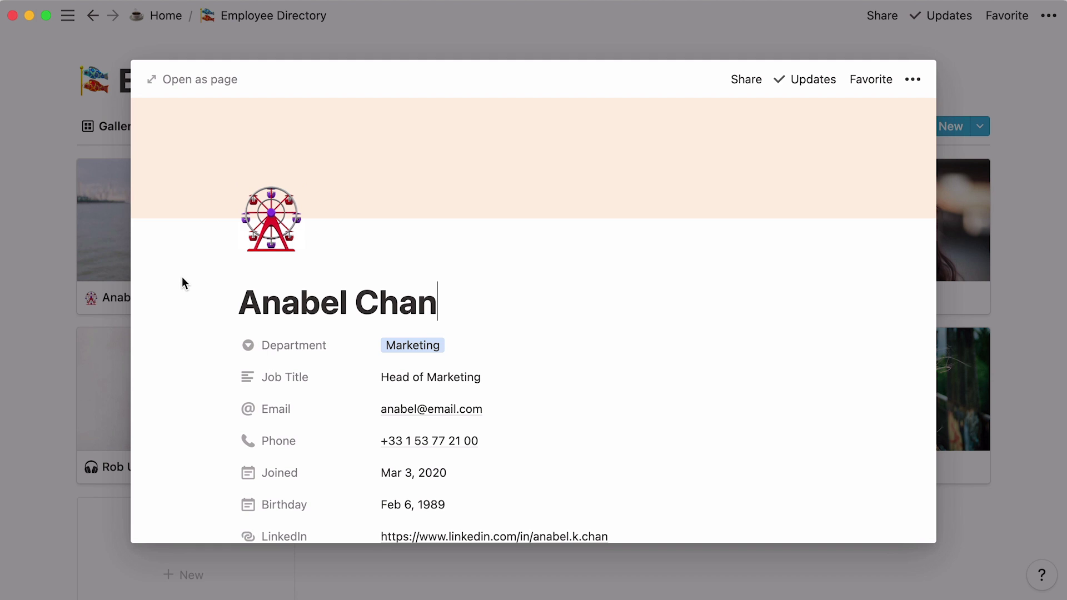
{"action": "scroll", "coordinate": [183, 278], "scroll_direction": "down", "scroll_amount": 8}
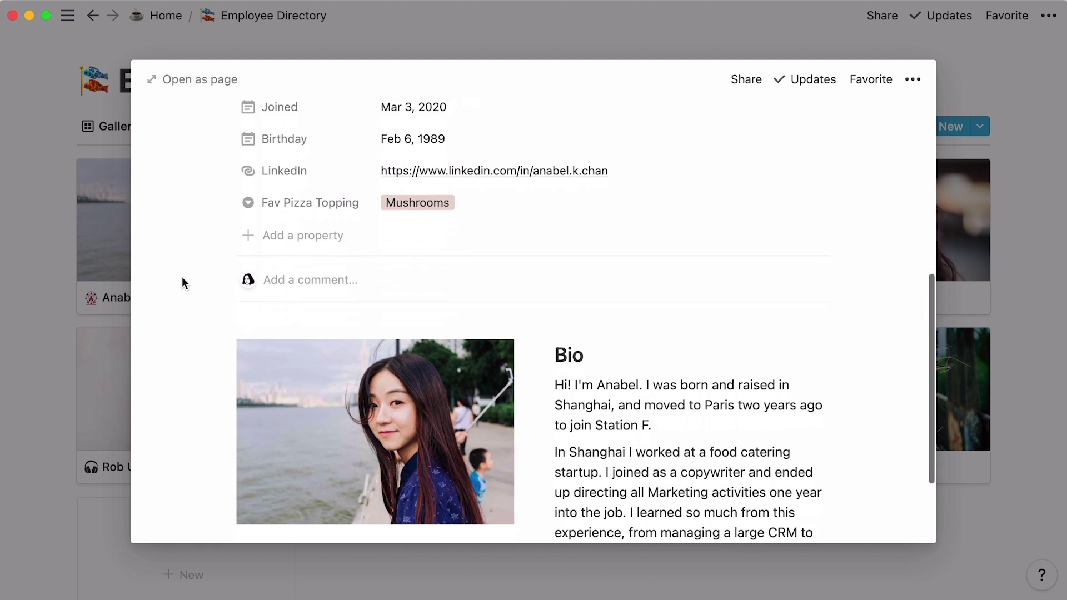
{"action": "scroll", "coordinate": [182, 278], "scroll_direction": "up", "scroll_amount": 3}
{"action": "scroll", "coordinate": [182, 278], "scroll_direction": "up", "scroll_amount": 5}
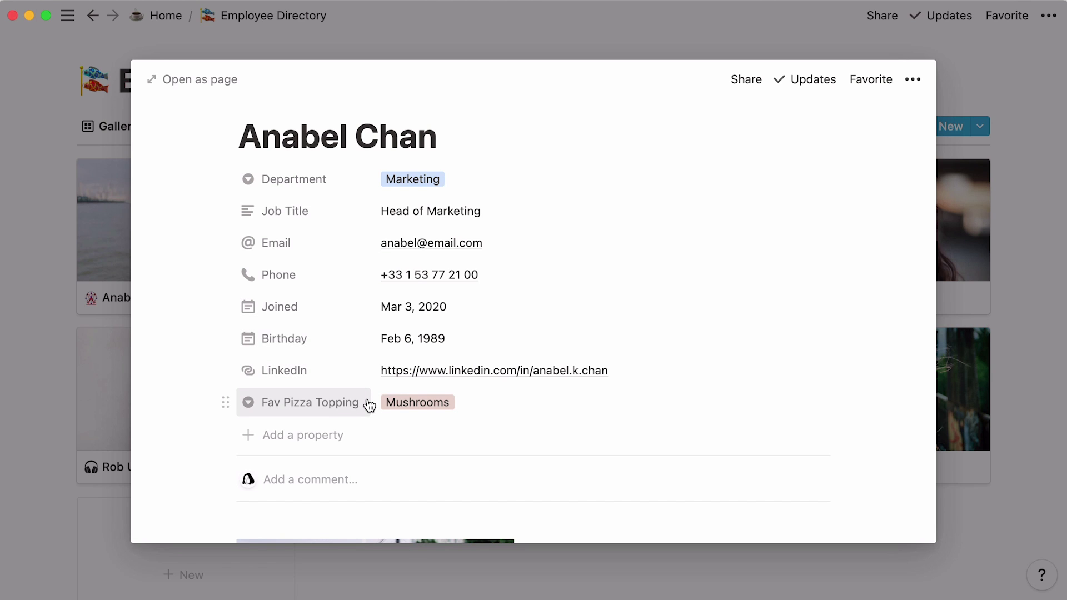
Start a new property on the employee's page, then discard it unfinished.
{"action": "left_click", "coordinate": [315, 439]}
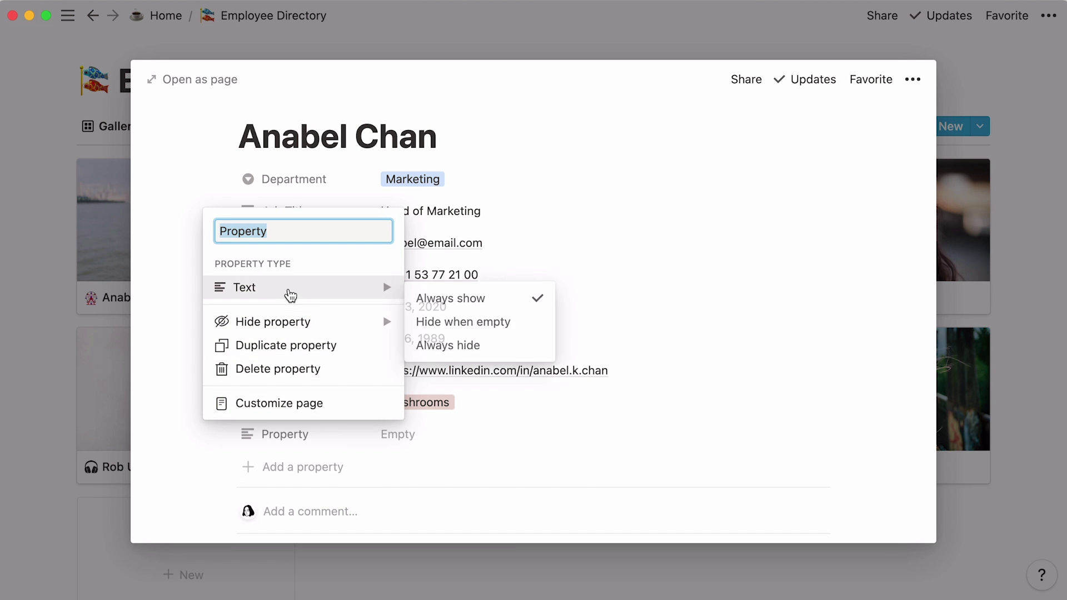
{"action": "mouse_move", "coordinate": [289, 295]}
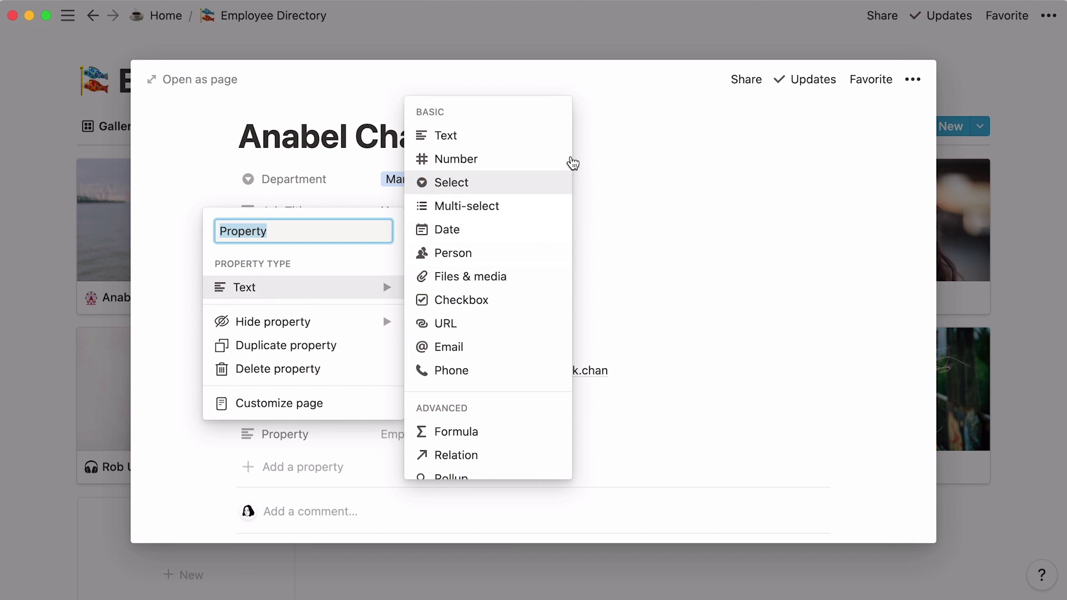
{"action": "scroll", "coordinate": [568, 139], "scroll_direction": "down", "scroll_amount": 2}
{"action": "scroll", "coordinate": [569, 139], "scroll_direction": "down", "scroll_amount": 1}
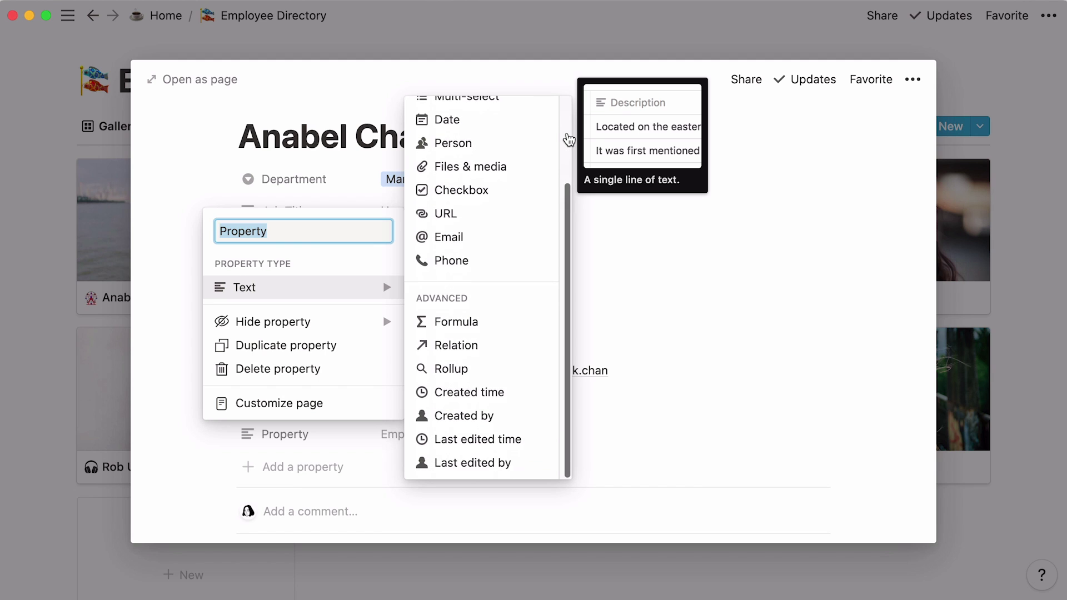
{"action": "left_click", "coordinate": [646, 183]}
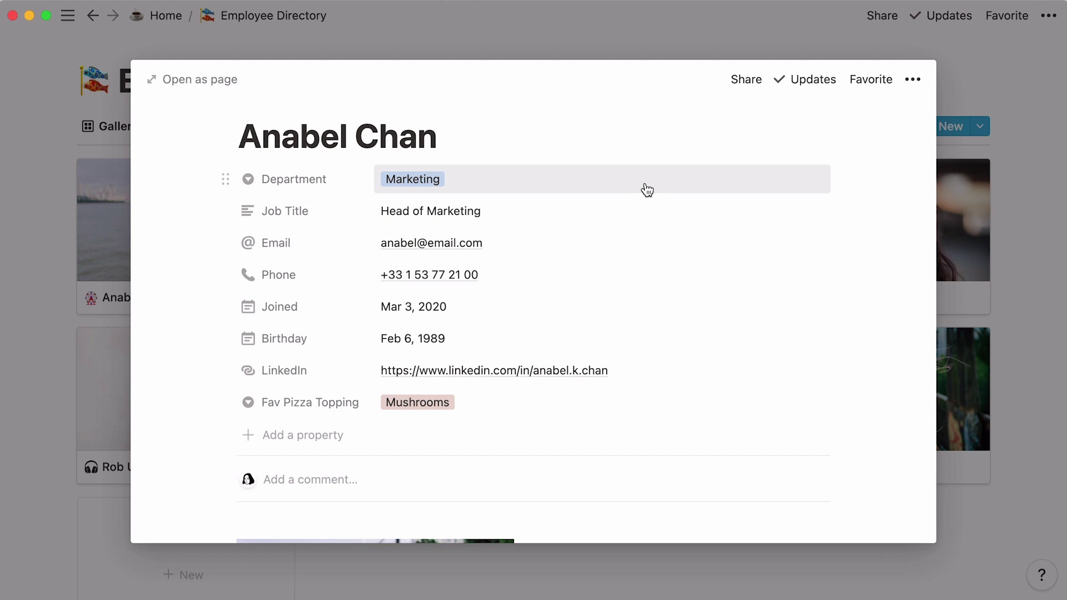
Recolour the Marketing Department option orange and close the option menus.
{"action": "left_click", "coordinate": [646, 190]}
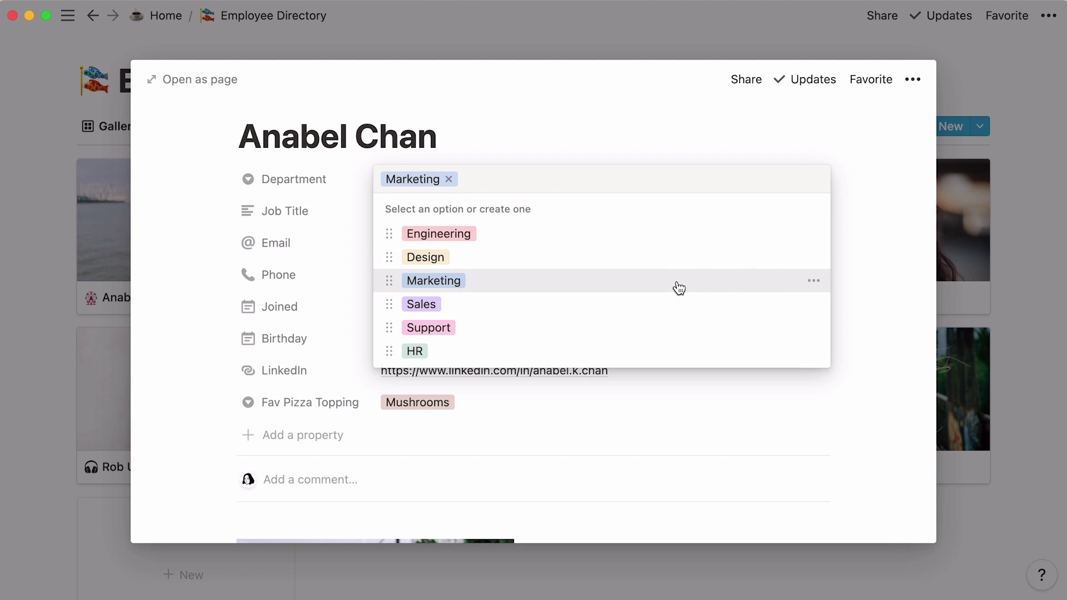
{"action": "left_click", "coordinate": [815, 283]}
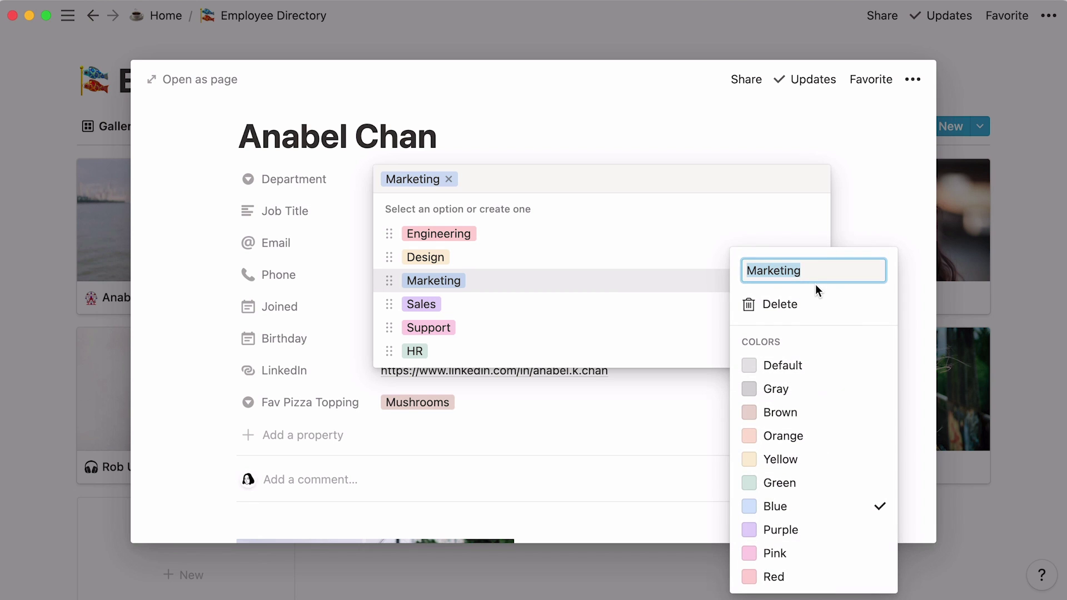
{"action": "left_click", "coordinate": [840, 442]}
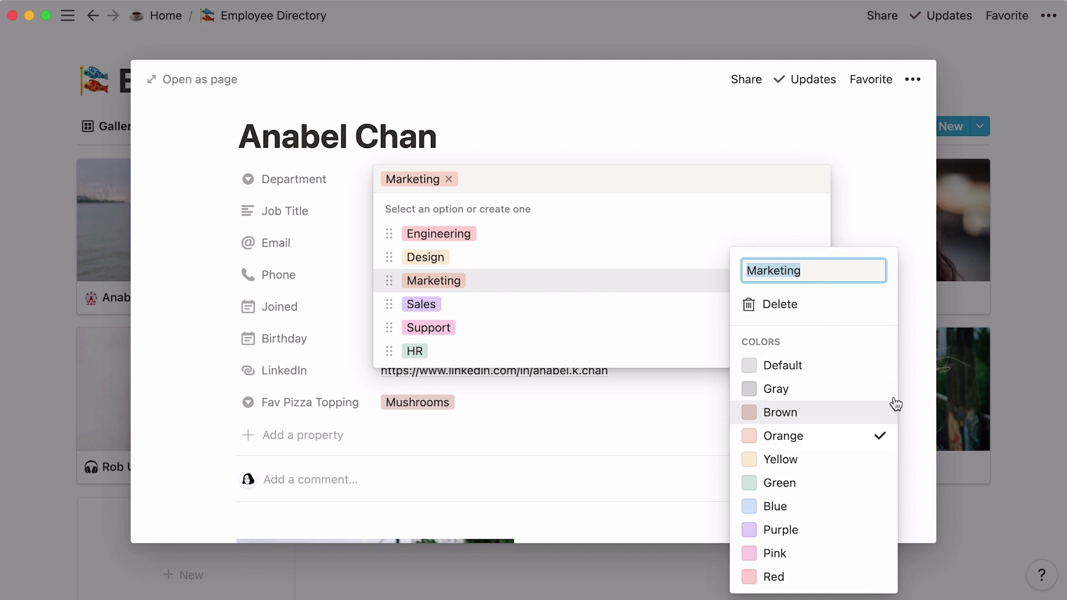
{"action": "left_click", "coordinate": [919, 382]}
{"action": "left_click", "coordinate": [919, 382]}
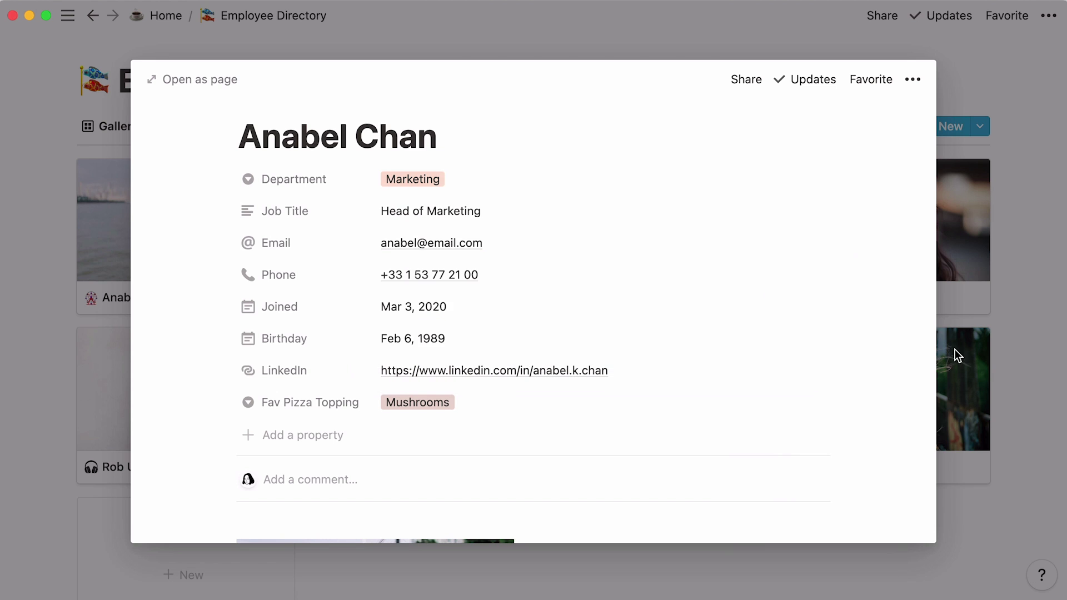
{"action": "left_click", "coordinate": [1024, 291]}
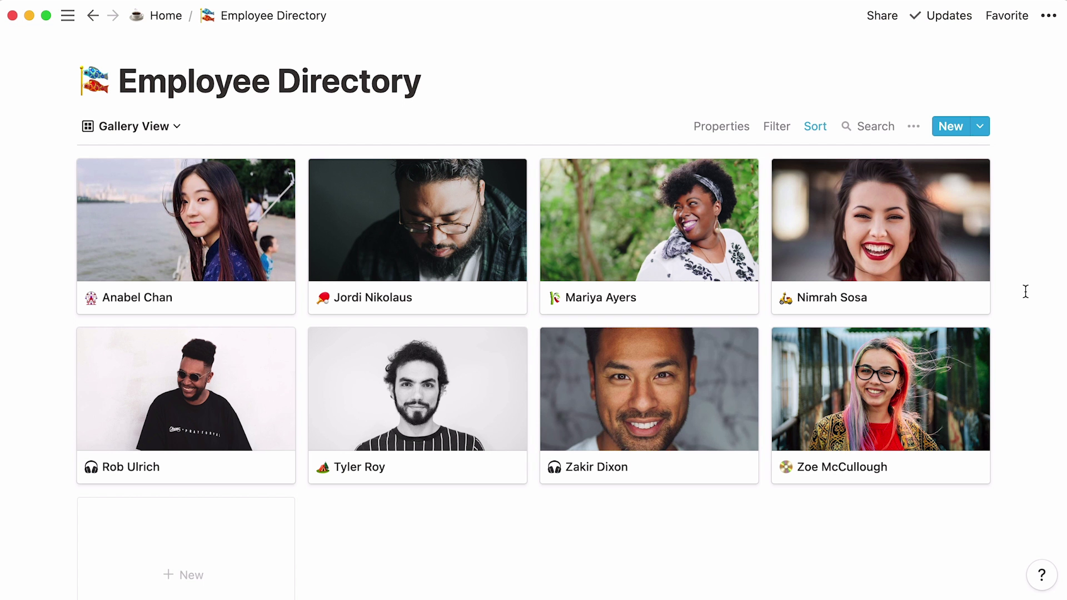
{"action": "left_click", "coordinate": [750, 131]}
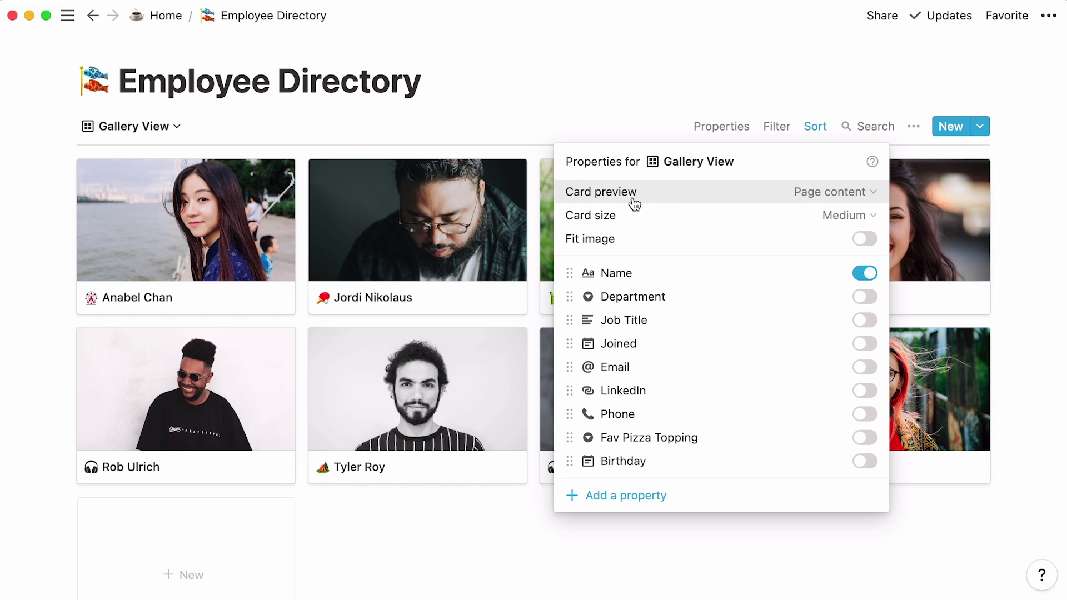
{"action": "left_click", "coordinate": [801, 199]}
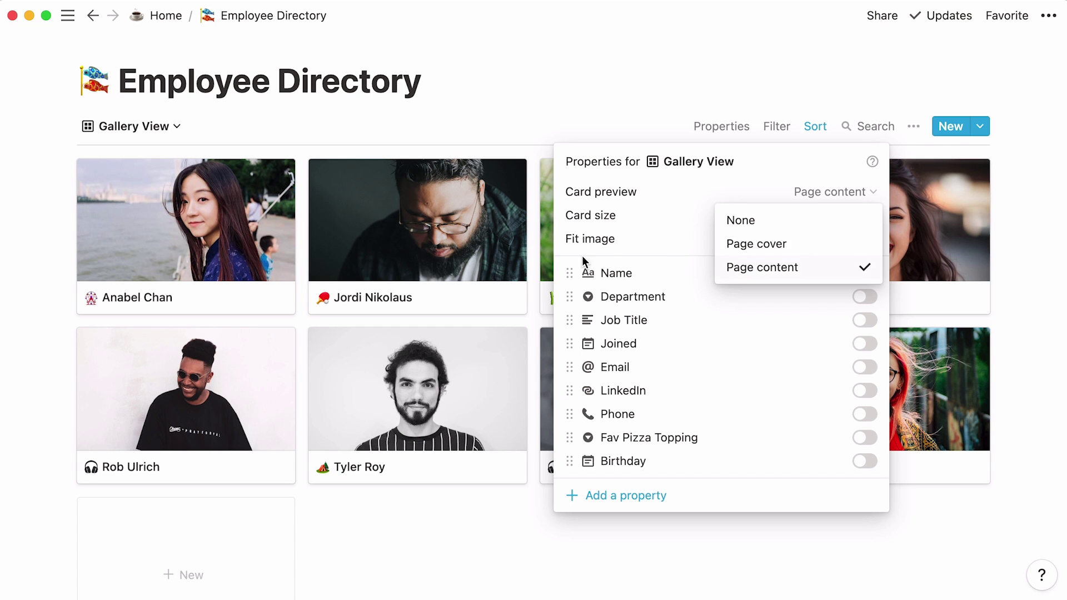
{"action": "left_click", "coordinate": [143, 236]}
{"action": "scroll", "coordinate": [144, 236], "scroll_direction": "down", "scroll_amount": 7}
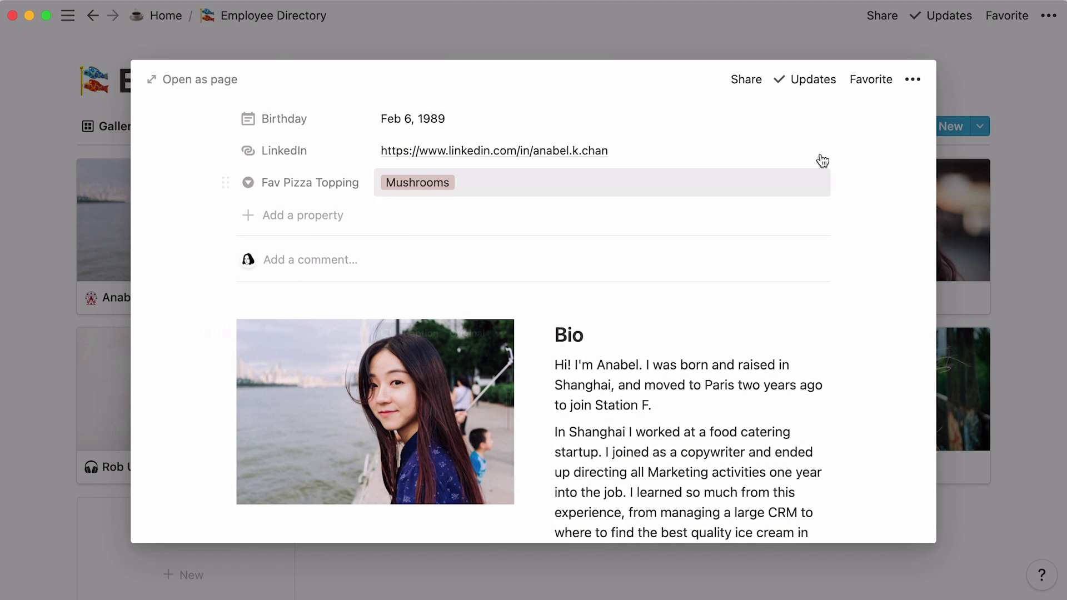
{"action": "left_click", "coordinate": [957, 95]}
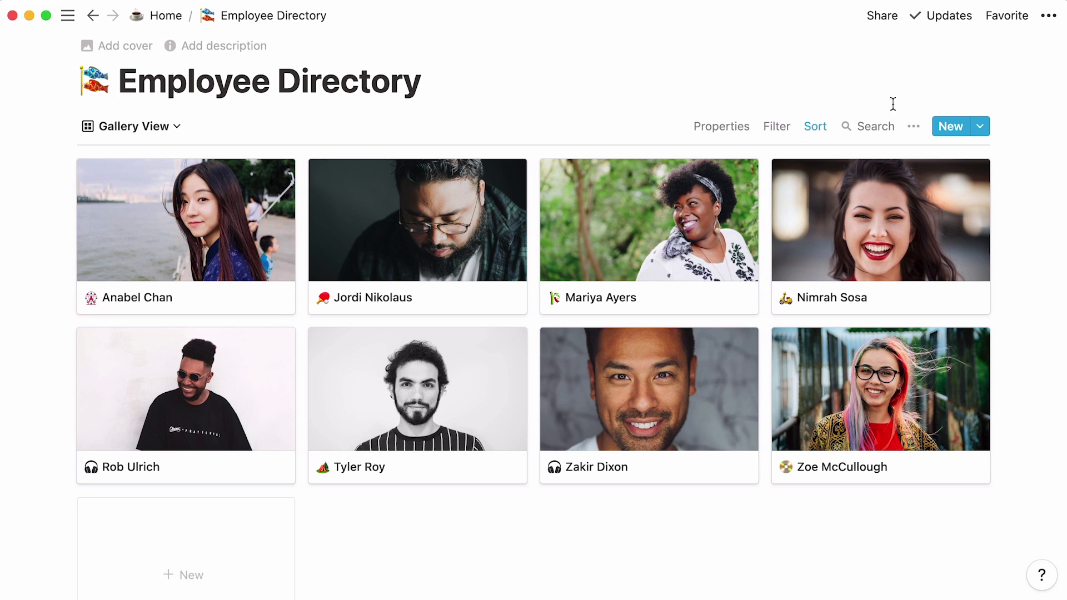
{"action": "left_click", "coordinate": [736, 132]}
{"action": "left_click", "coordinate": [821, 193]}
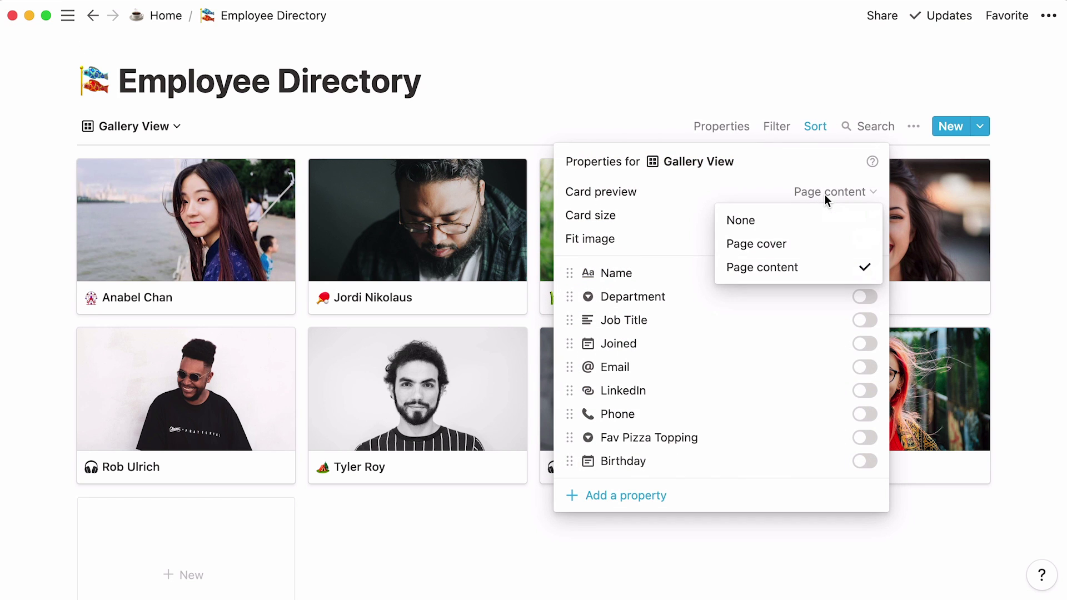
{"action": "left_click", "coordinate": [825, 246]}
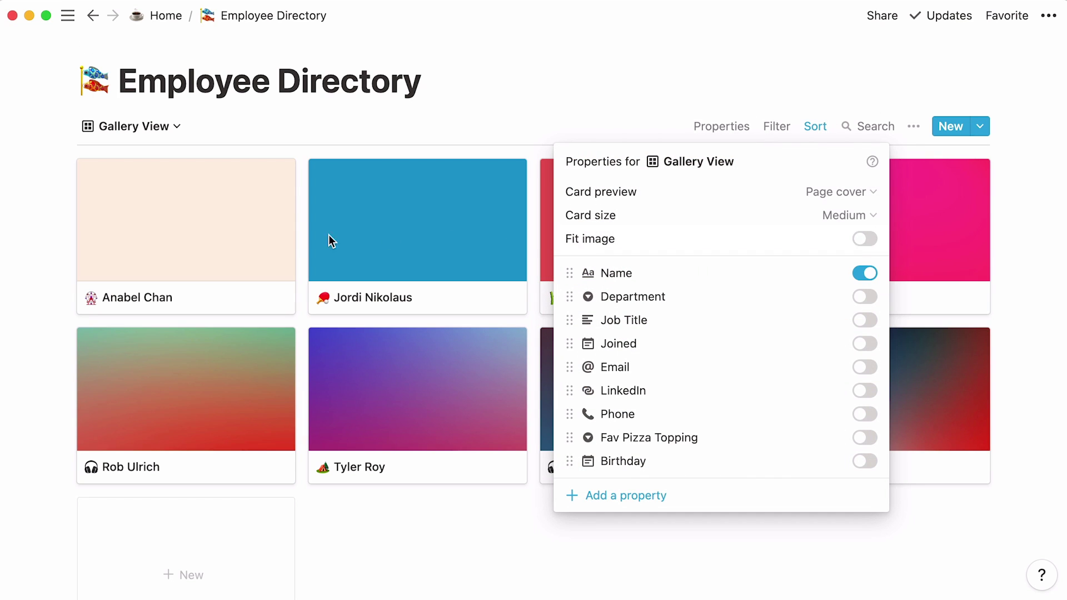
{"action": "left_click", "coordinate": [255, 236]}
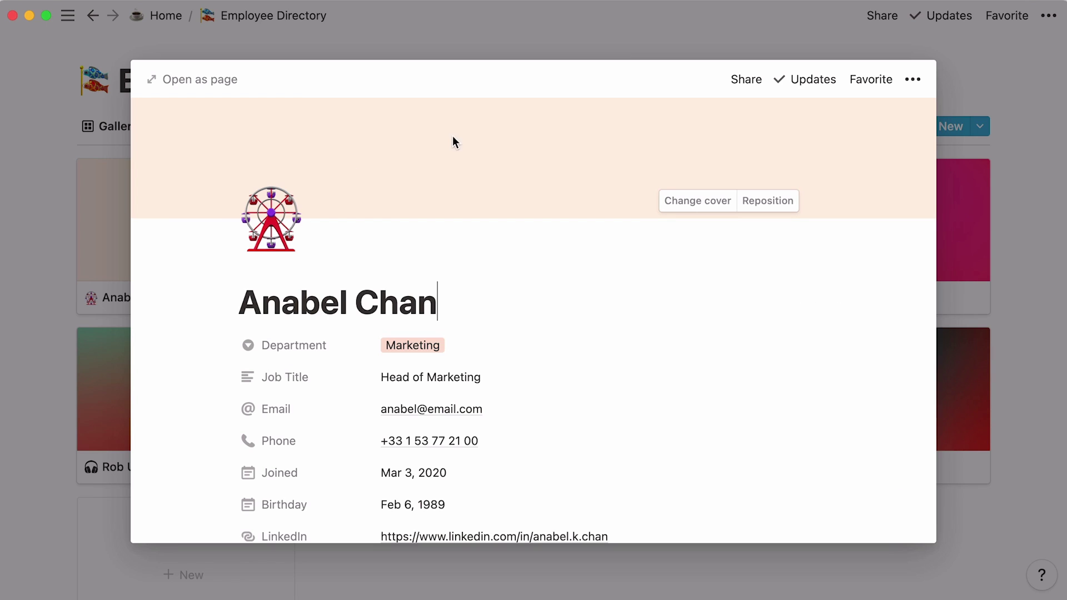
{"action": "left_click", "coordinate": [647, 36]}
{"action": "left_click", "coordinate": [709, 129]}
{"action": "left_click", "coordinate": [782, 193]}
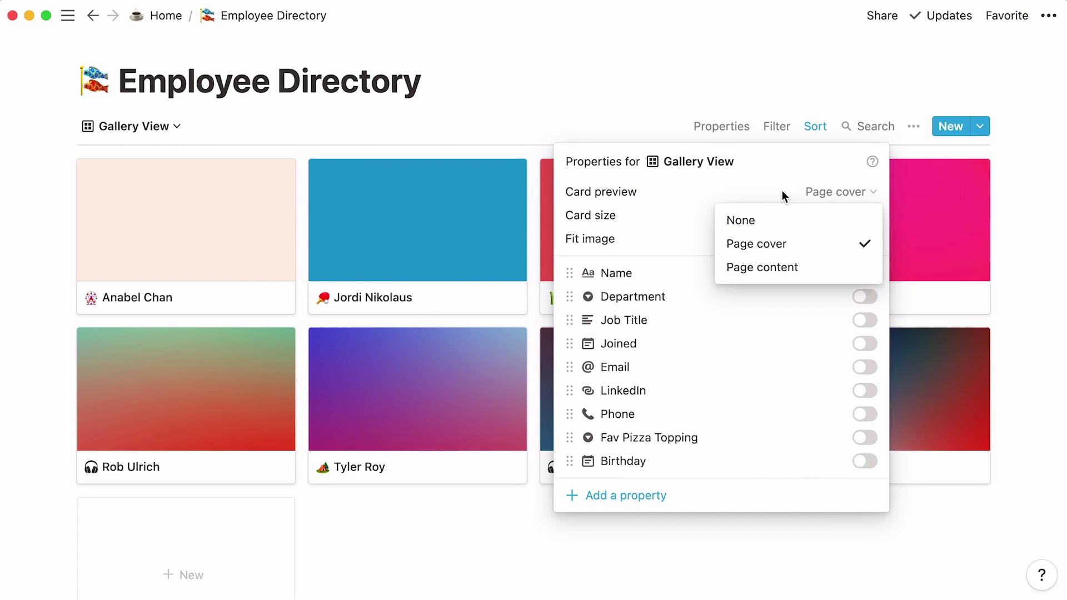
Switch card previews back to Page content and settle on Medium cards after trying Large and Small.
{"action": "left_click", "coordinate": [818, 269]}
{"action": "left_click", "coordinate": [874, 217]}
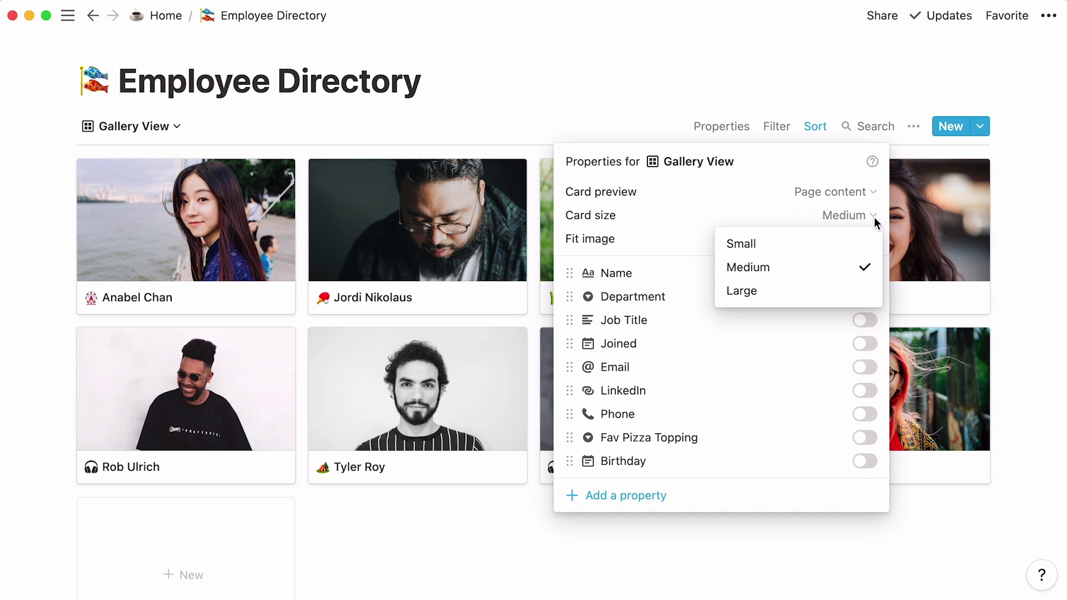
{"action": "left_click", "coordinate": [817, 292]}
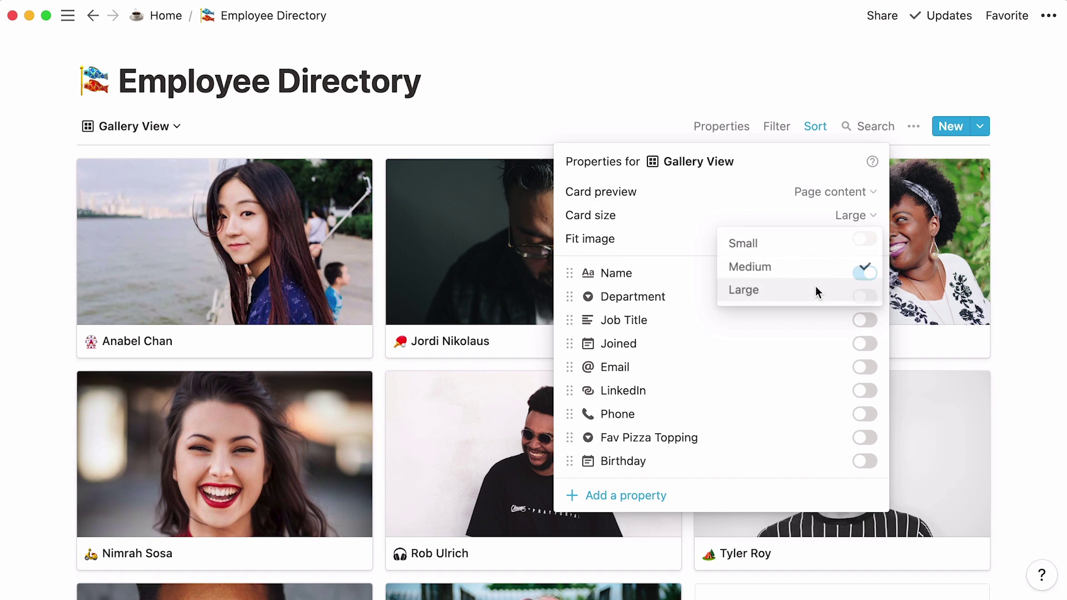
{"action": "left_click", "coordinate": [877, 220]}
{"action": "left_click", "coordinate": [850, 243]}
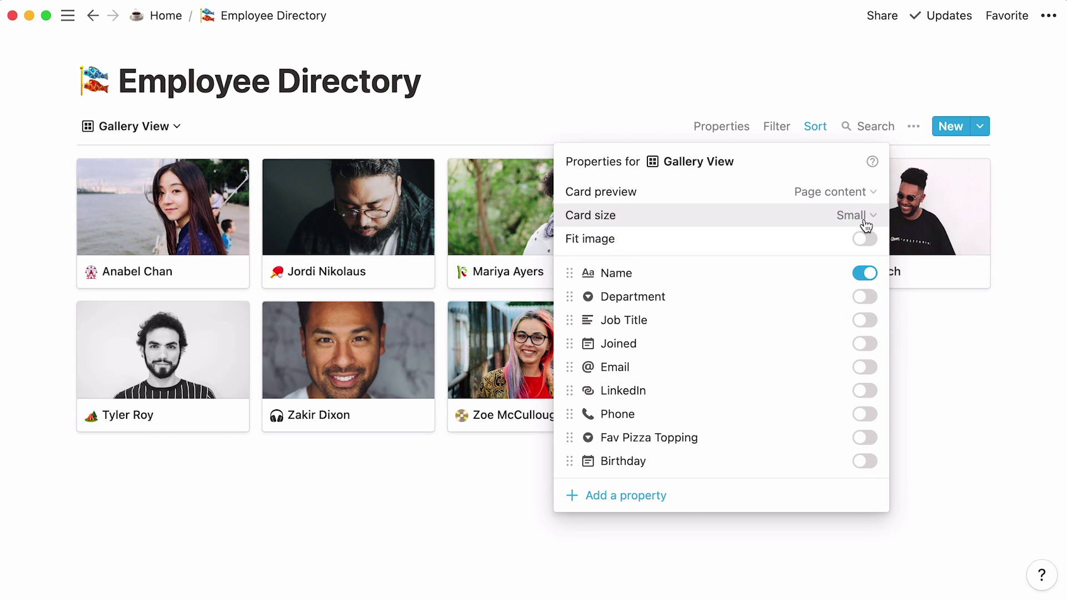
{"action": "left_click", "coordinate": [870, 217]}
{"action": "left_click", "coordinate": [833, 266]}
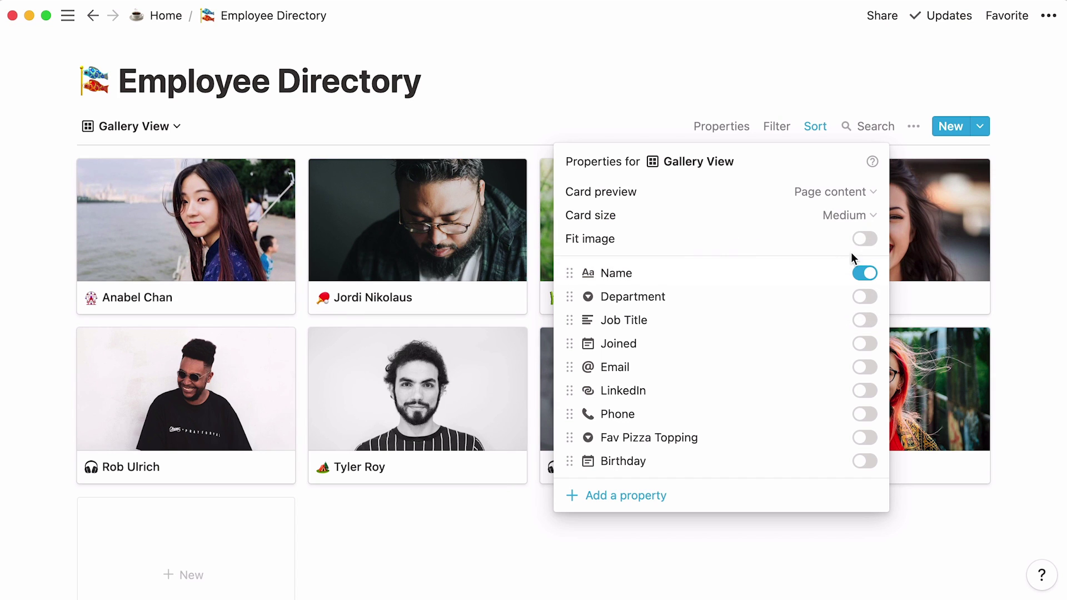
Keep photos filling the card frames and show only the Department property on cards.
{"action": "left_click", "coordinate": [865, 240]}
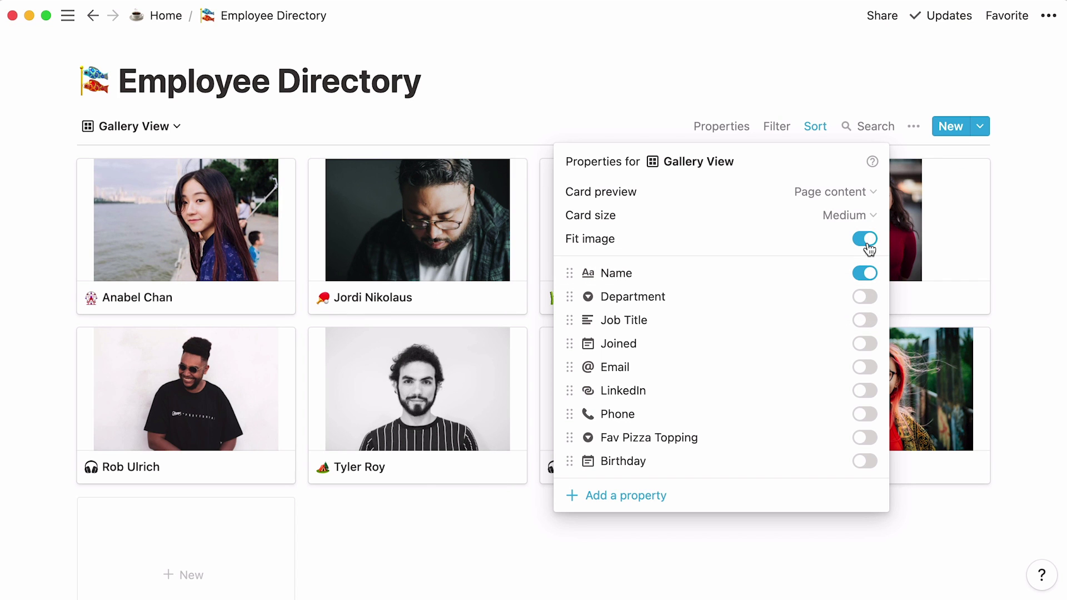
{"action": "left_click", "coordinate": [868, 245]}
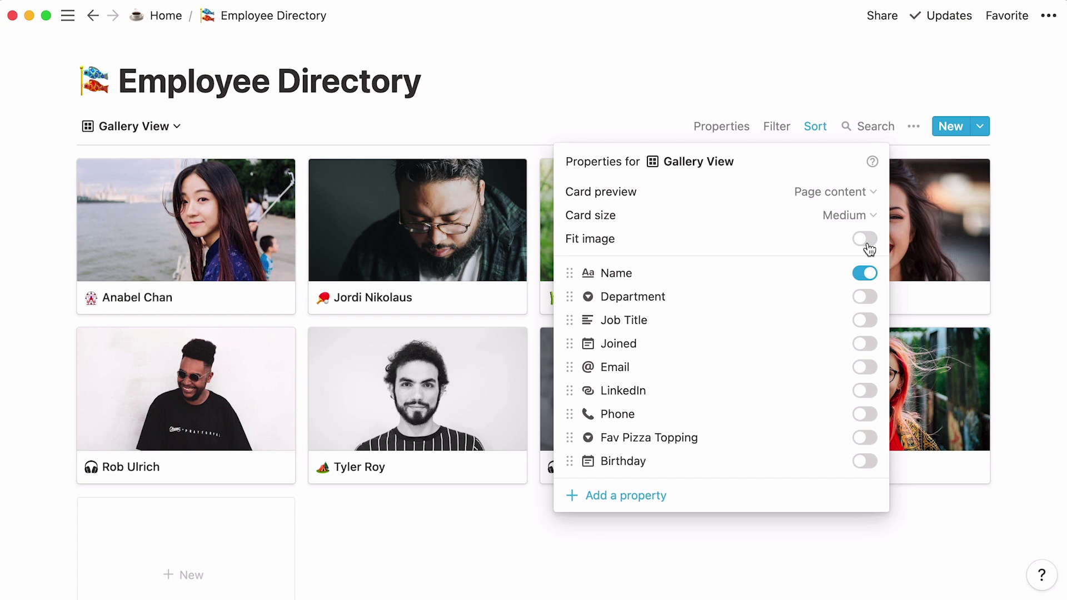
{"action": "left_click", "coordinate": [870, 298]}
{"action": "left_click", "coordinate": [871, 321]}
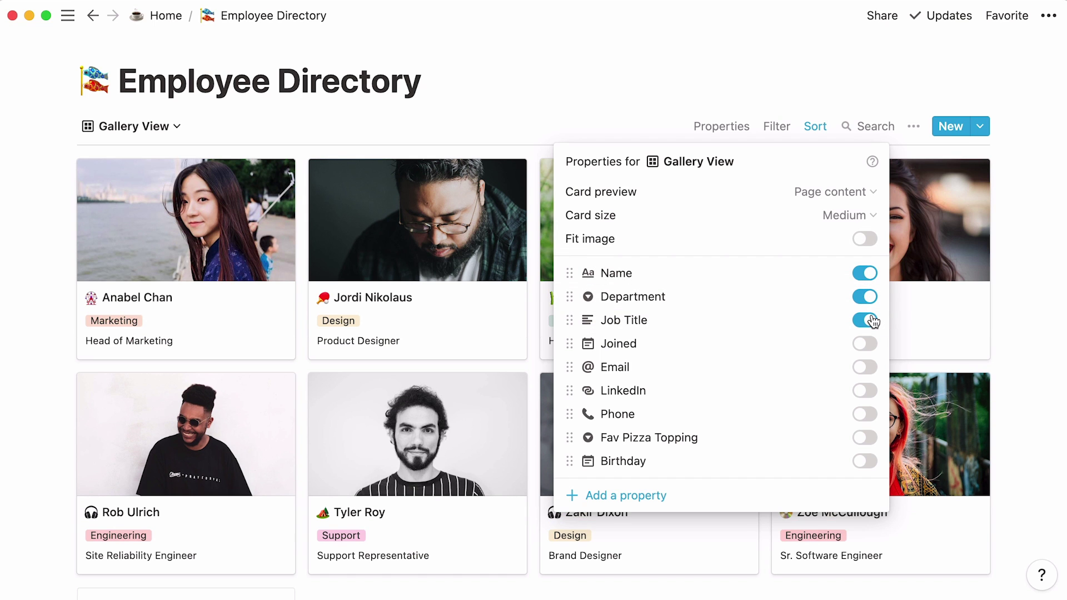
{"action": "left_click", "coordinate": [871, 321]}
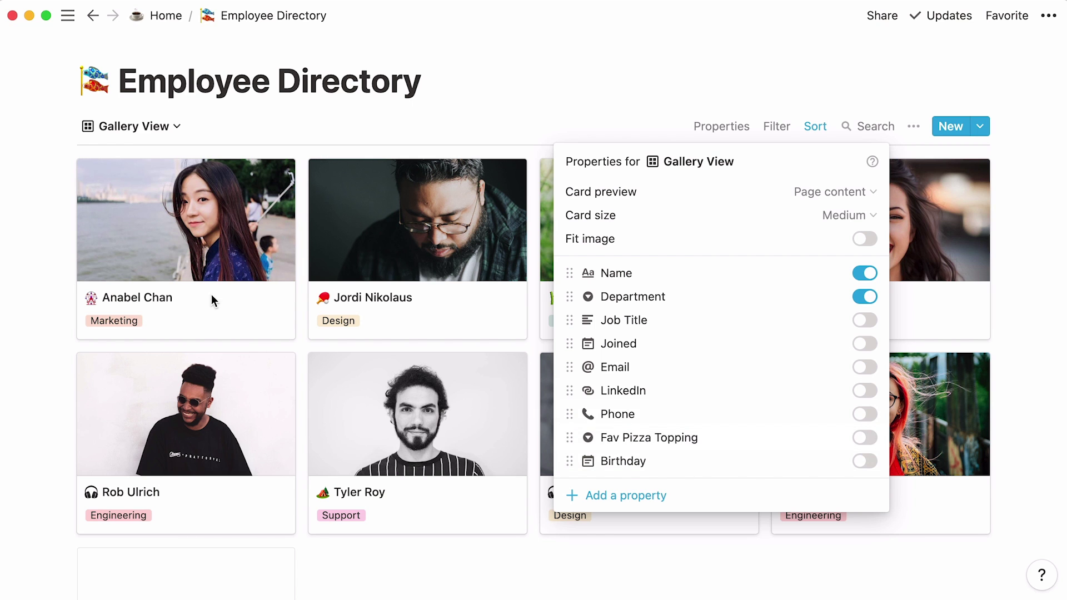
{"action": "left_click", "coordinate": [191, 259]}
{"action": "scroll", "coordinate": [190, 263], "scroll_direction": "down", "scroll_amount": 2}
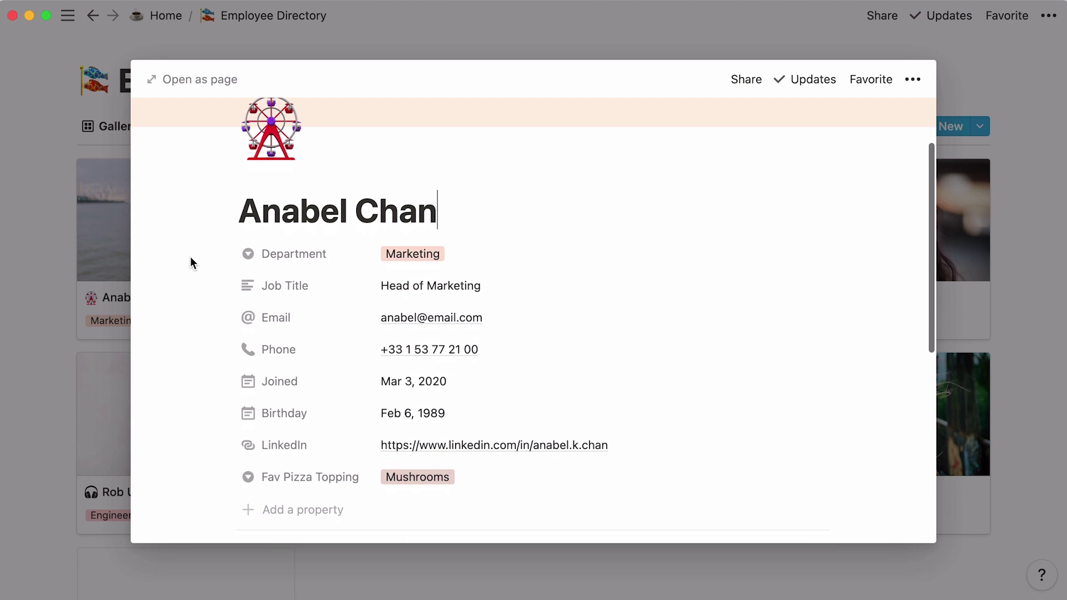
{"action": "left_click", "coordinate": [53, 318]}
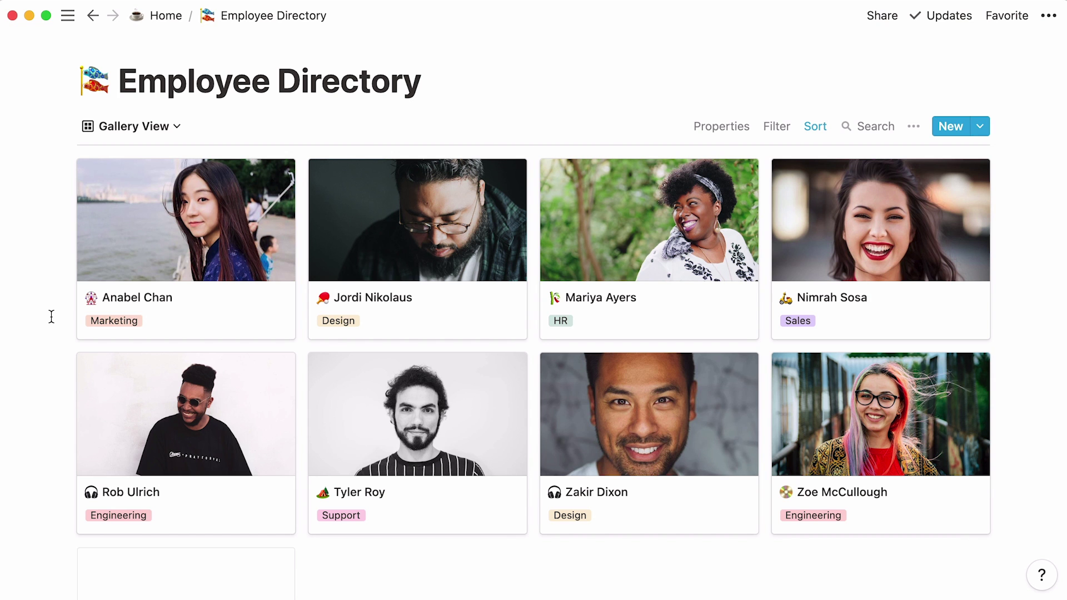
{"action": "key", "text": "super+bracketleft"}
Scroll down to the embedded Sharing & permissions video captioned 9 minutes.
{"action": "scroll", "coordinate": [533, 316], "scroll_direction": "down", "scroll_amount": 6}
{"action": "scroll", "coordinate": [534, 315], "scroll_direction": "down", "scroll_amount": 1}
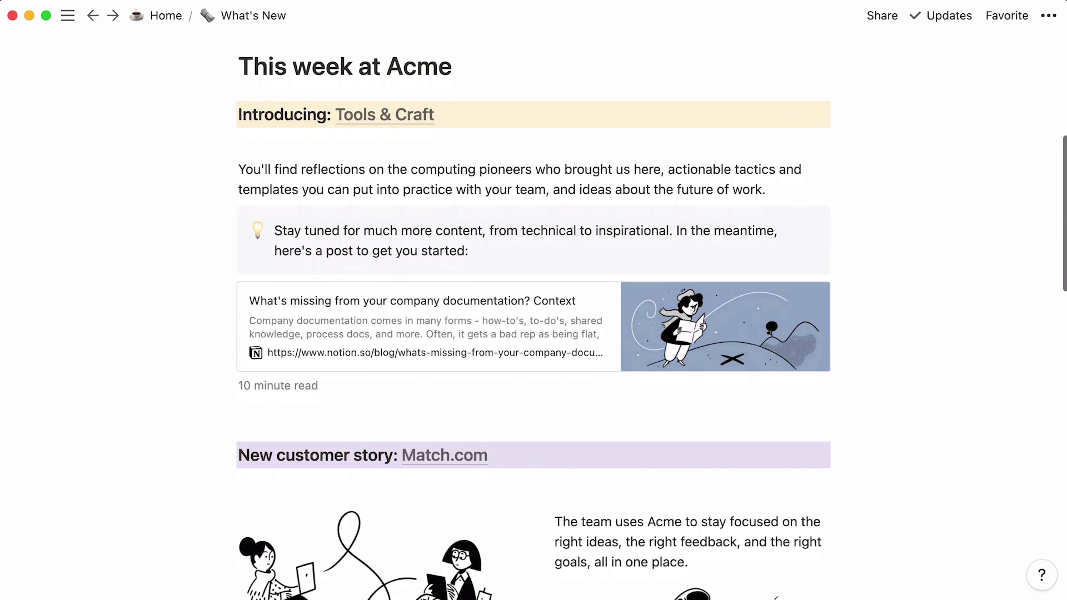
{"action": "scroll", "coordinate": [533, 315], "scroll_direction": "down", "scroll_amount": 6}
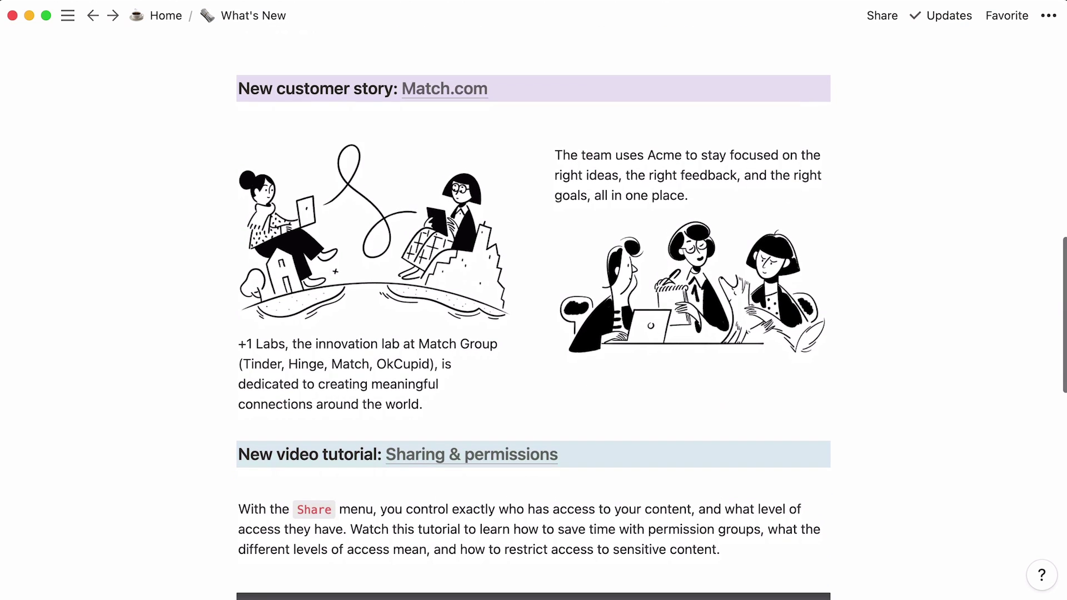
{"action": "scroll", "coordinate": [533, 315], "scroll_direction": "down", "scroll_amount": 7}
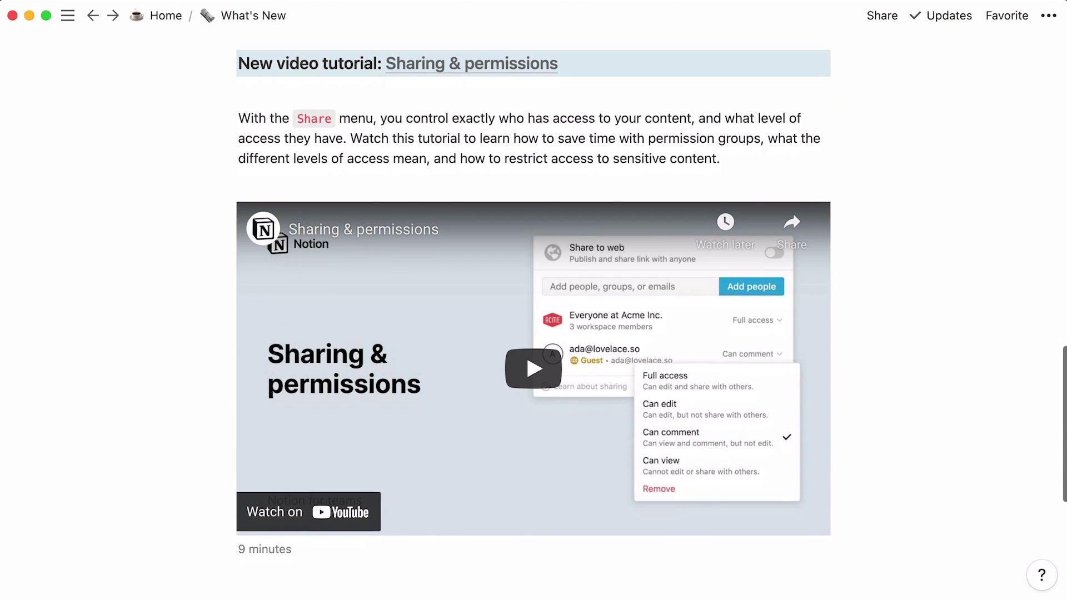